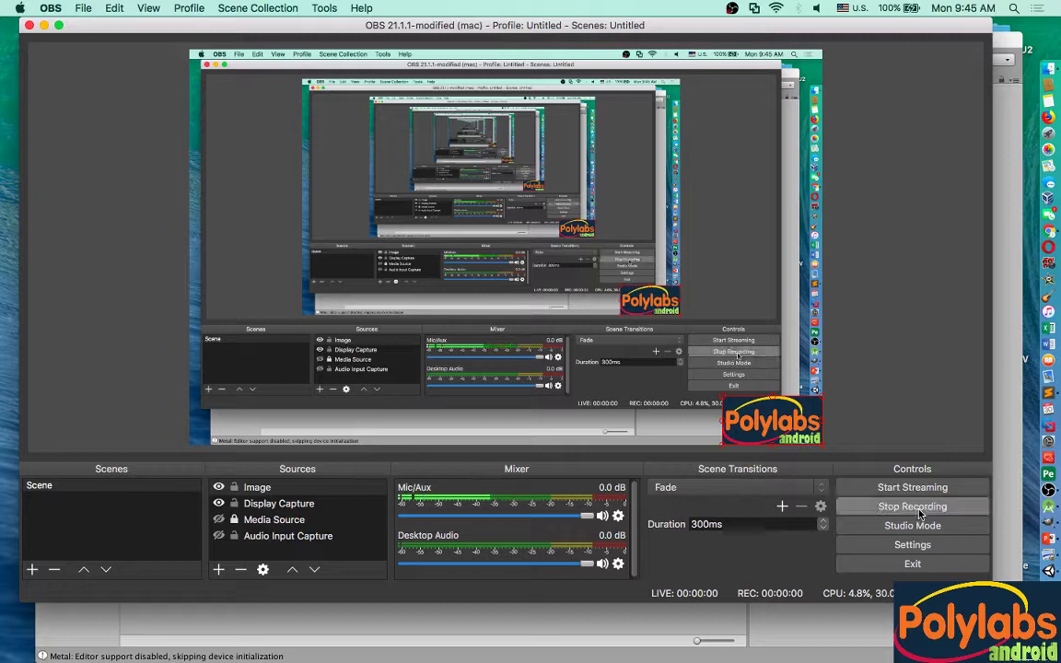
Step: Minimize the OBS Studio window so the Unity editor with level1 shows
click(43, 26)
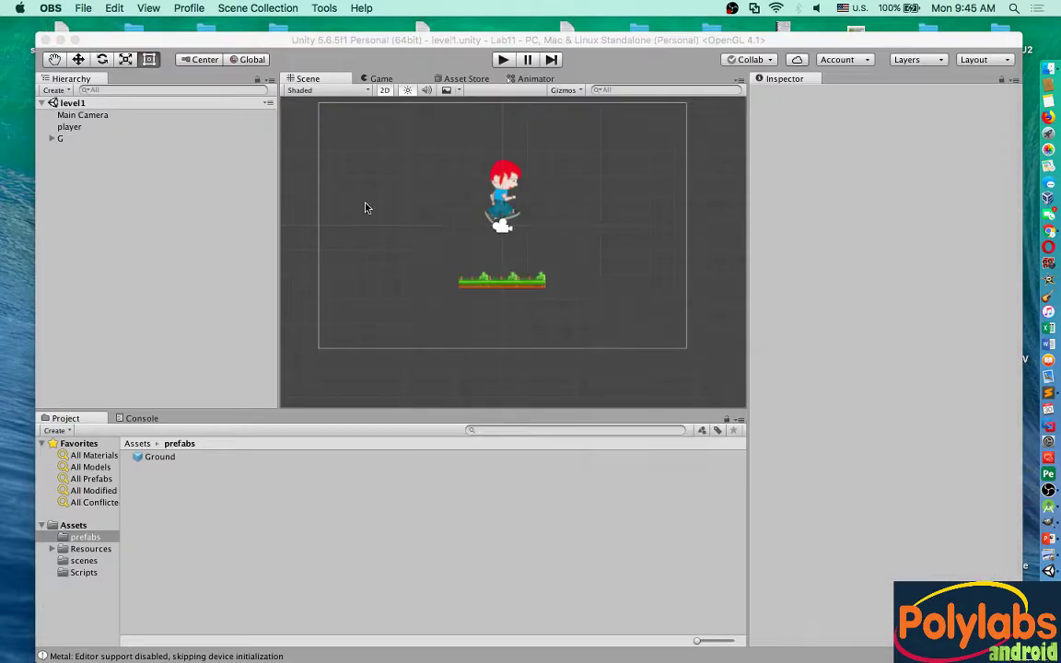
Step: Start Play mode and enlarge the Game view in height and width
click(502, 60)
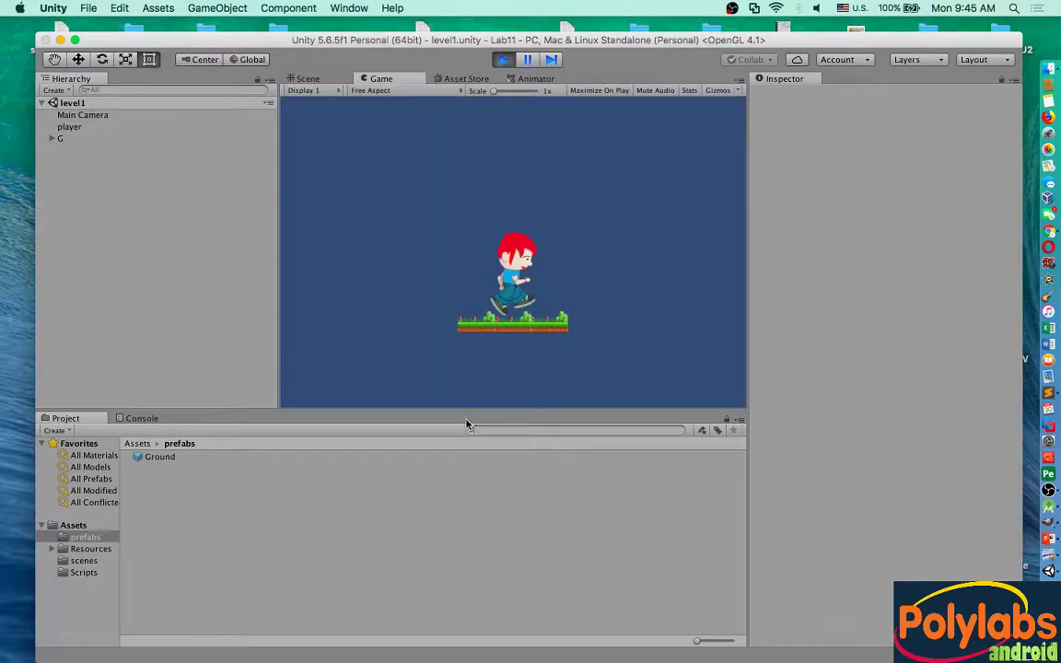
drag(445, 412, 454, 451)
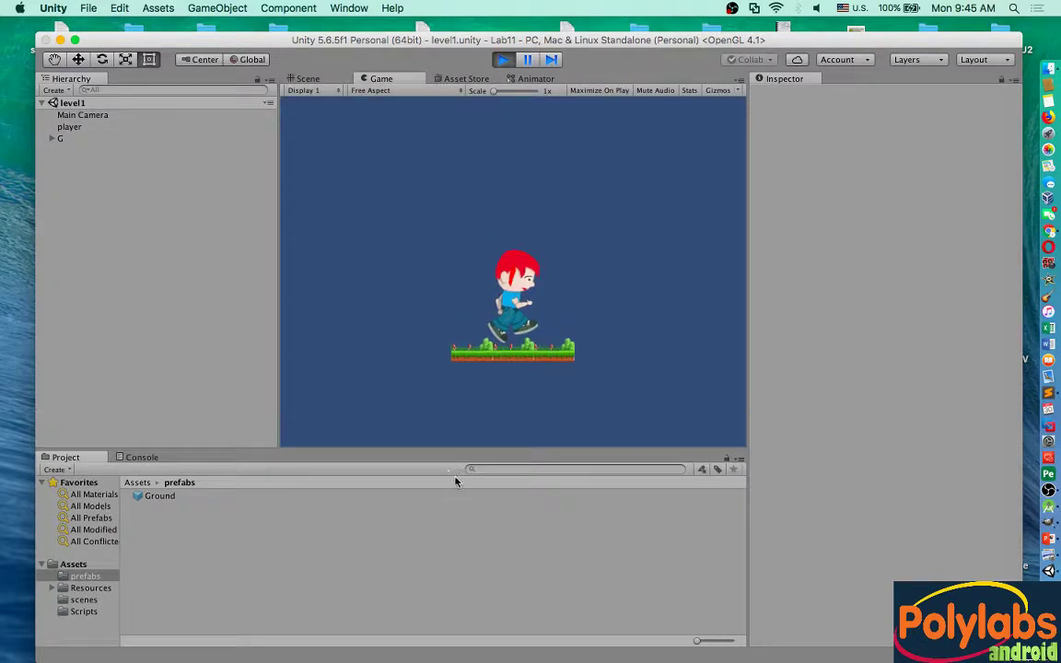
drag(278, 342, 193, 337)
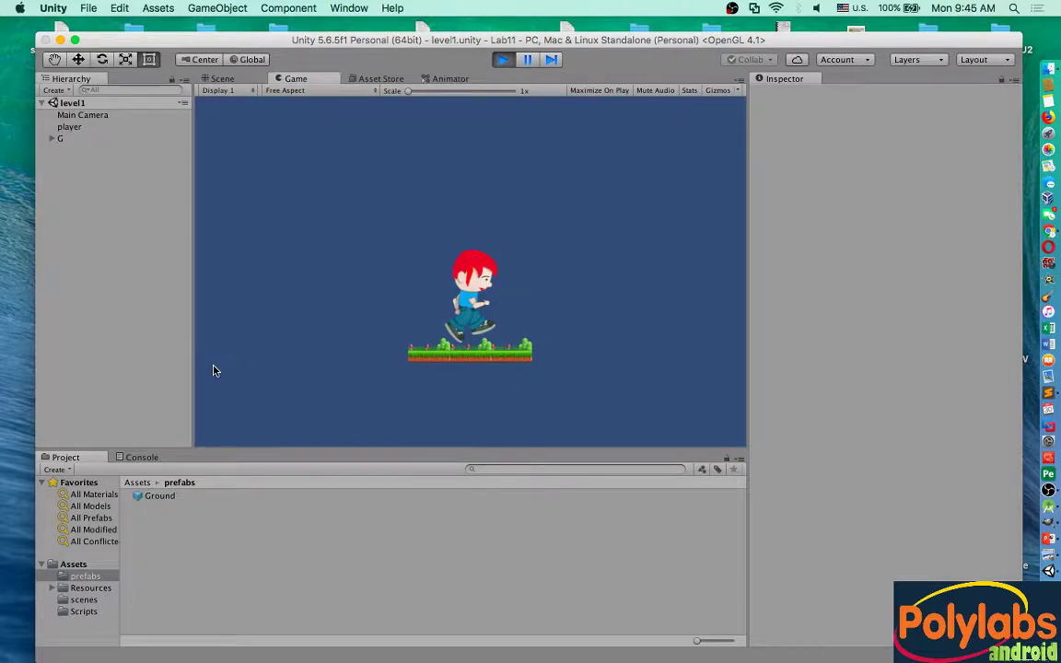
Step: Run the player left and jump, then stop play and expand G in the Hierarchy
key(Left)
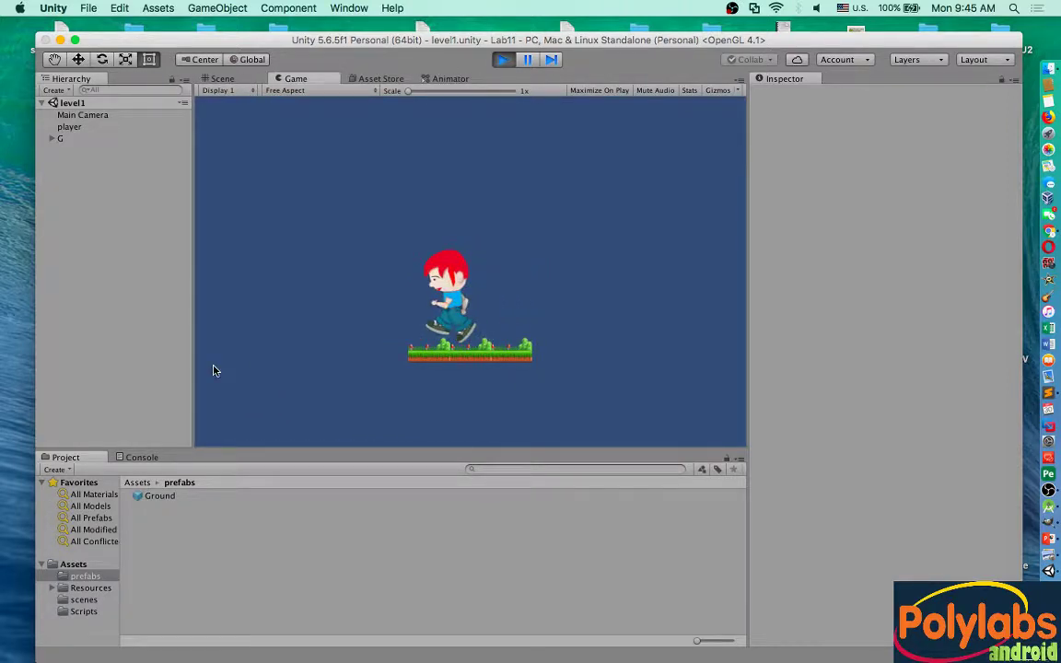
key(space)
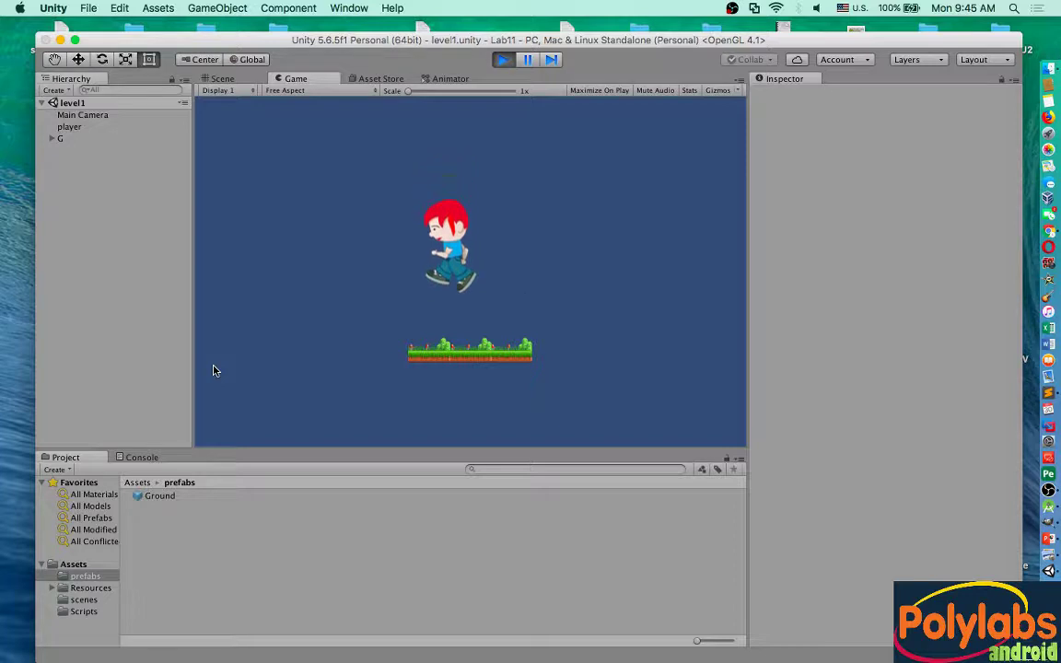
click(502, 59)
click(58, 139)
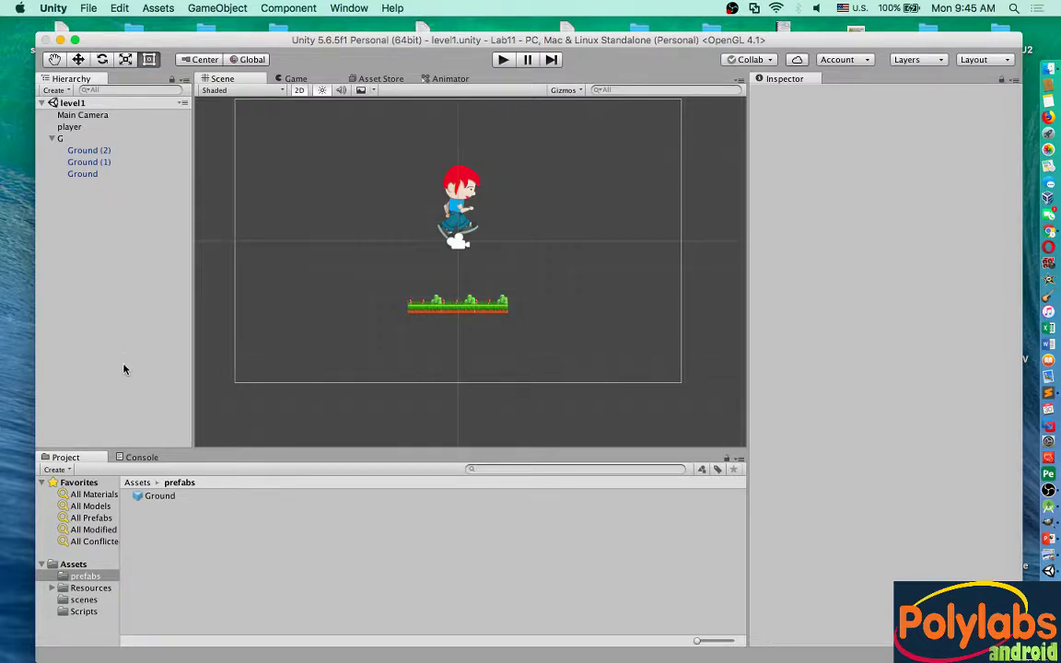
Step: Check the prefabs folder and select the whole G ground group in the Hierarchy
click(137, 483)
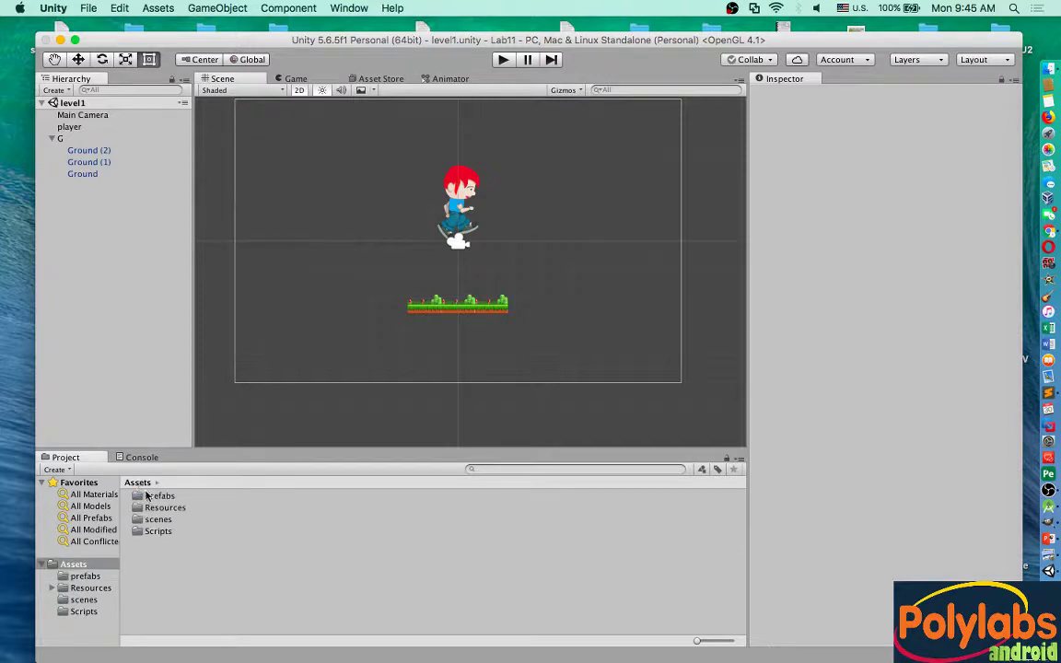
double_click(152, 496)
click(140, 482)
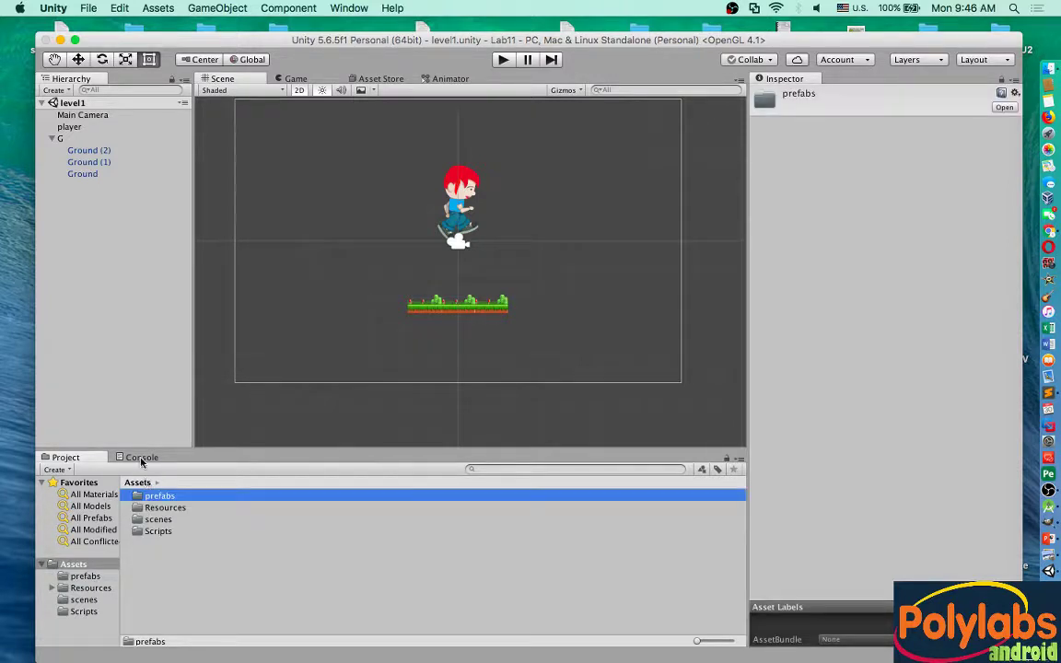
click(88, 172)
click(95, 161)
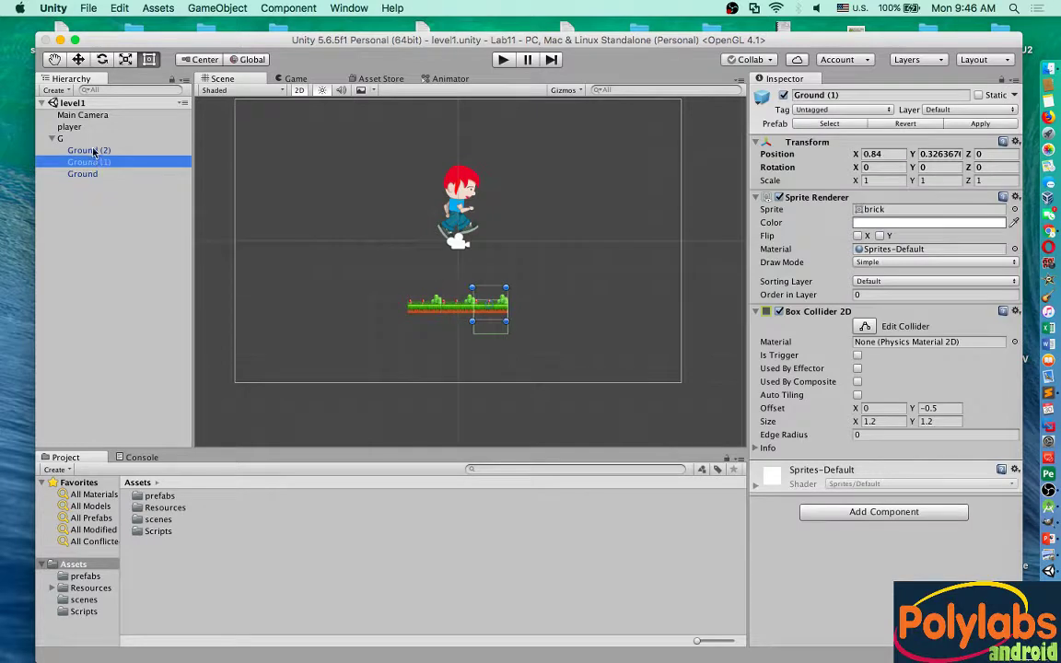
click(90, 149)
click(69, 139)
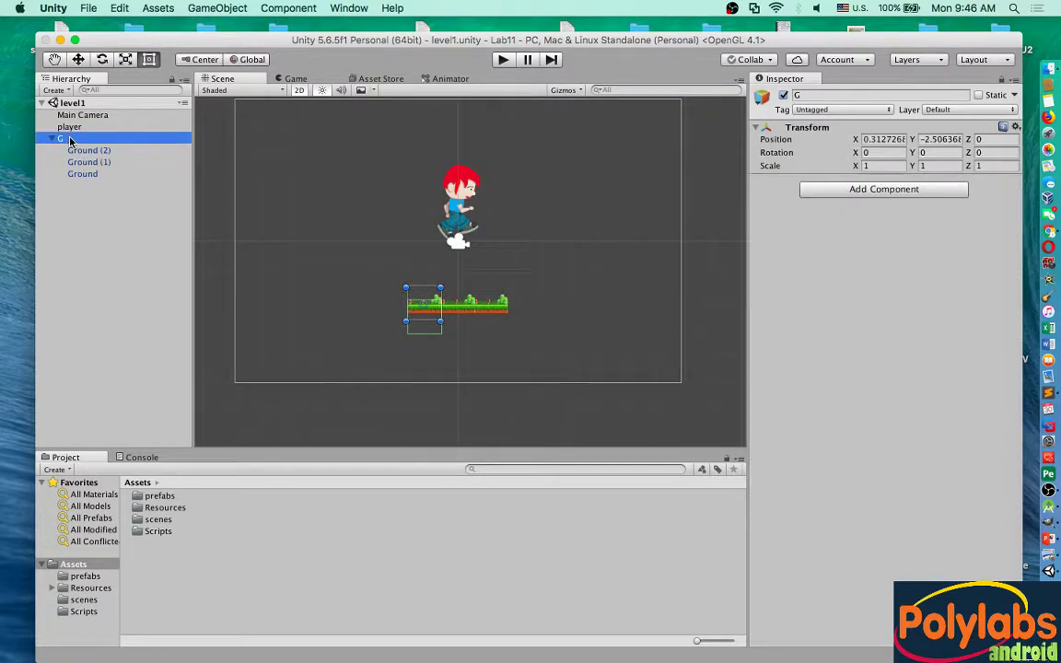
Step: Save G as a prefab in prefabs and drop an instance, G (1), into the scene
double_click(152, 498)
drag(60, 137, 200, 544)
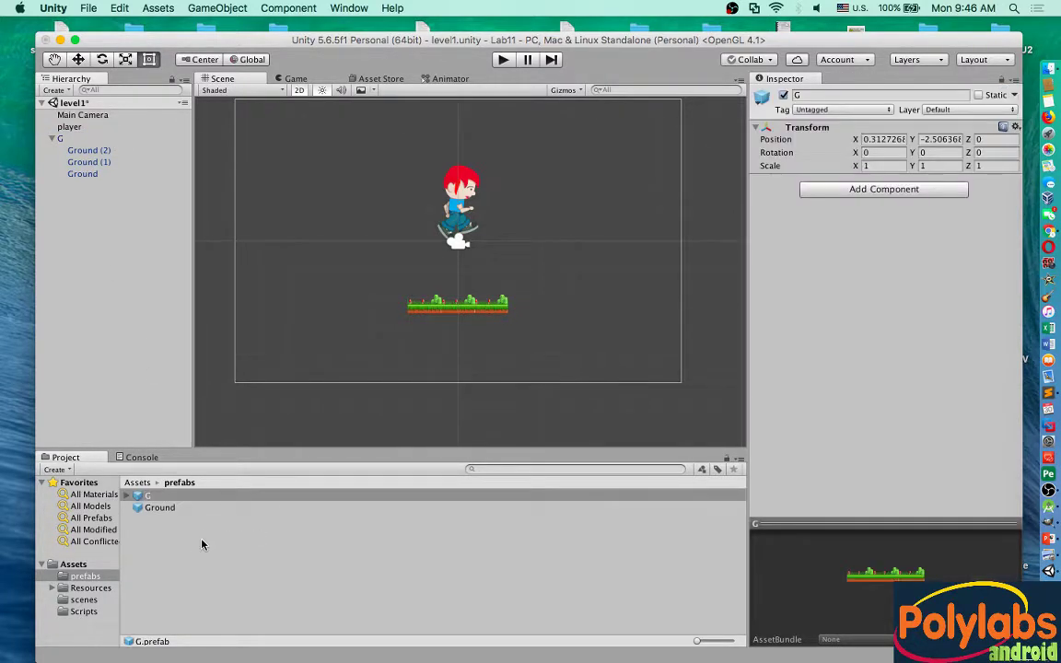
drag(143, 495, 57, 192)
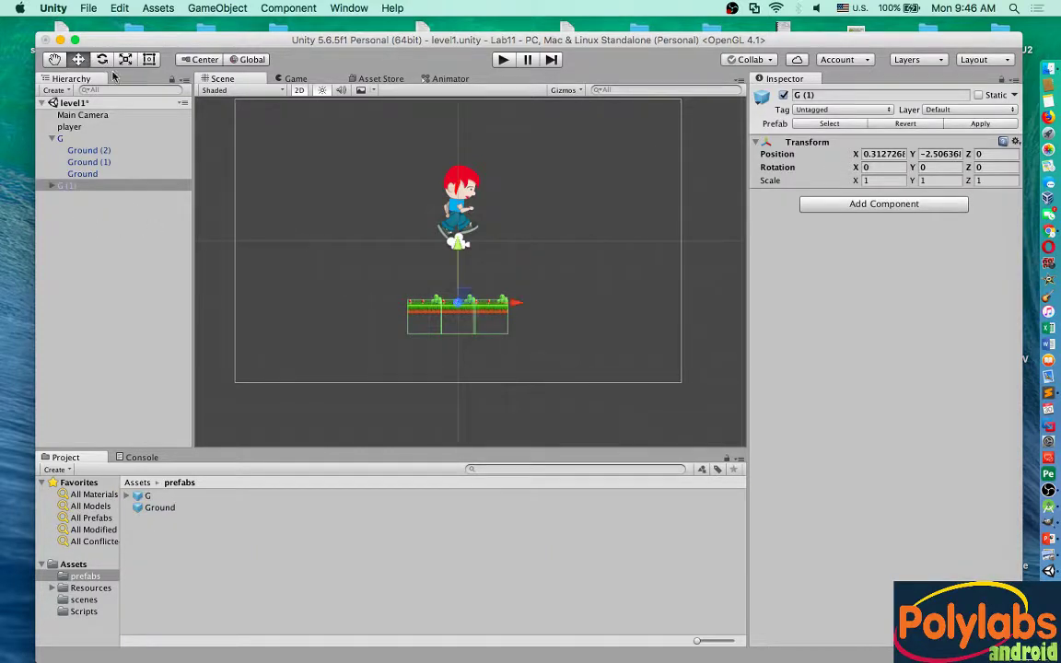
Step: Move G (1) right of the original platform and a new G (2) copy to its left
click(78, 59)
drag(517, 305, 650, 305)
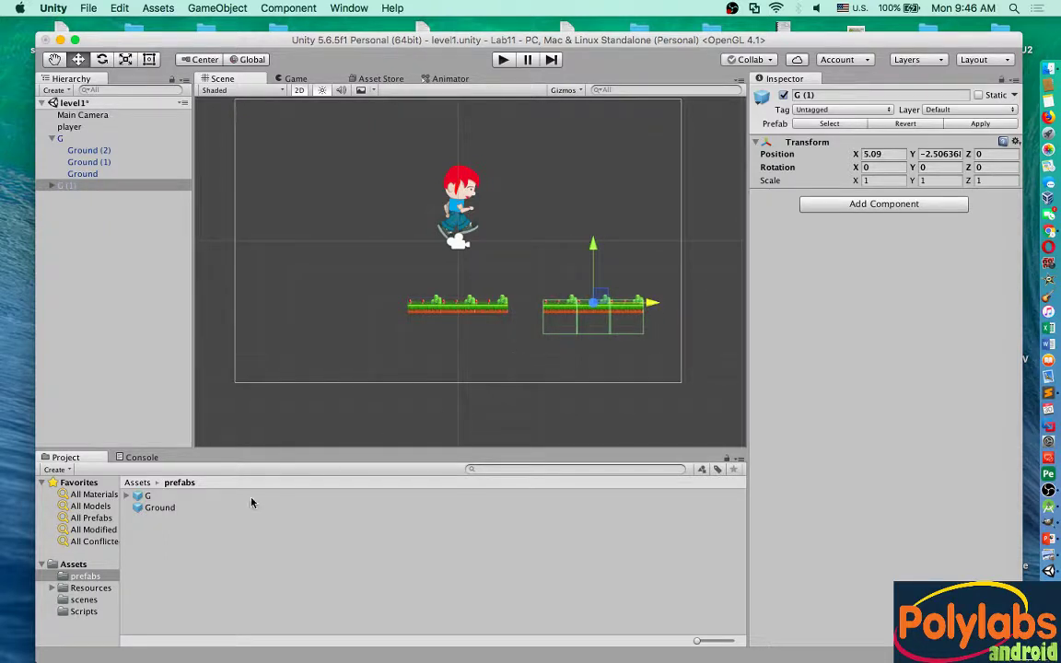
drag(146, 496, 79, 201)
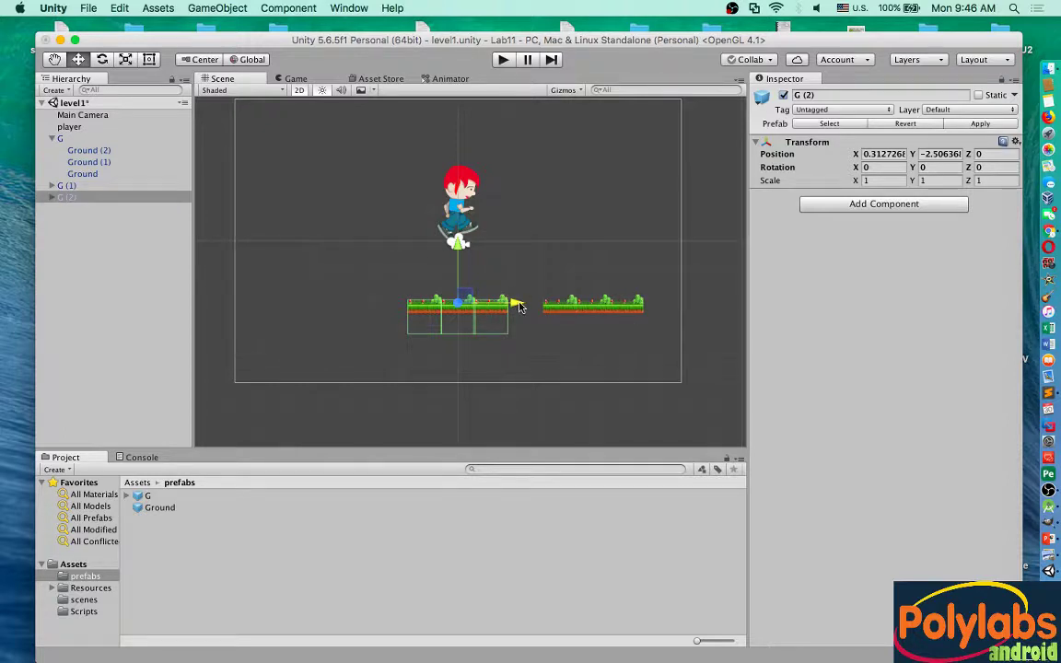
drag(514, 301, 391, 305)
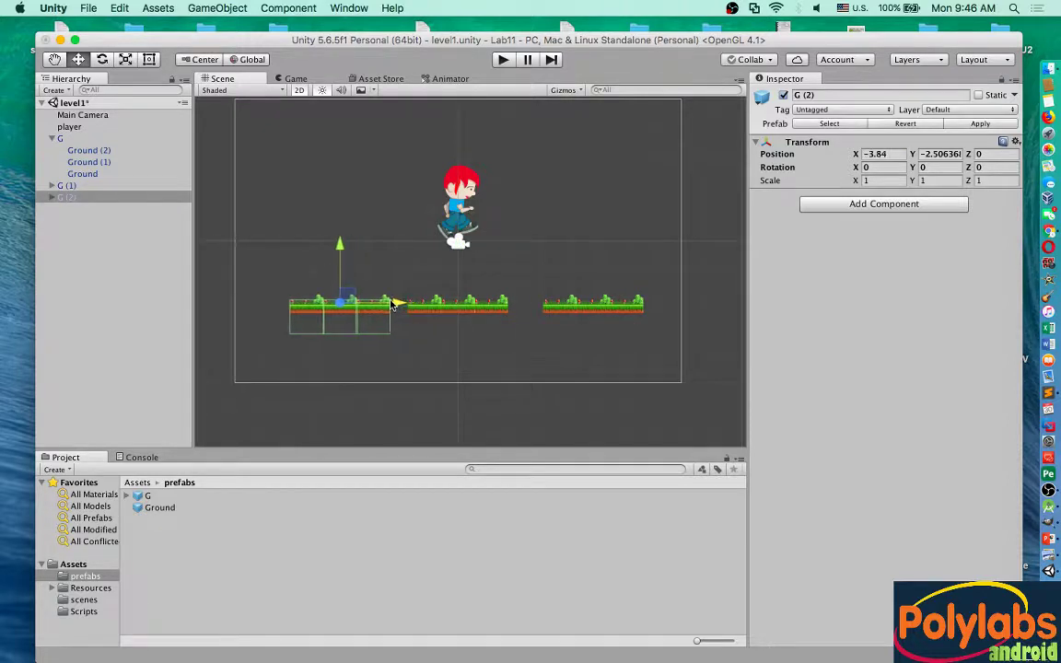
click(129, 278)
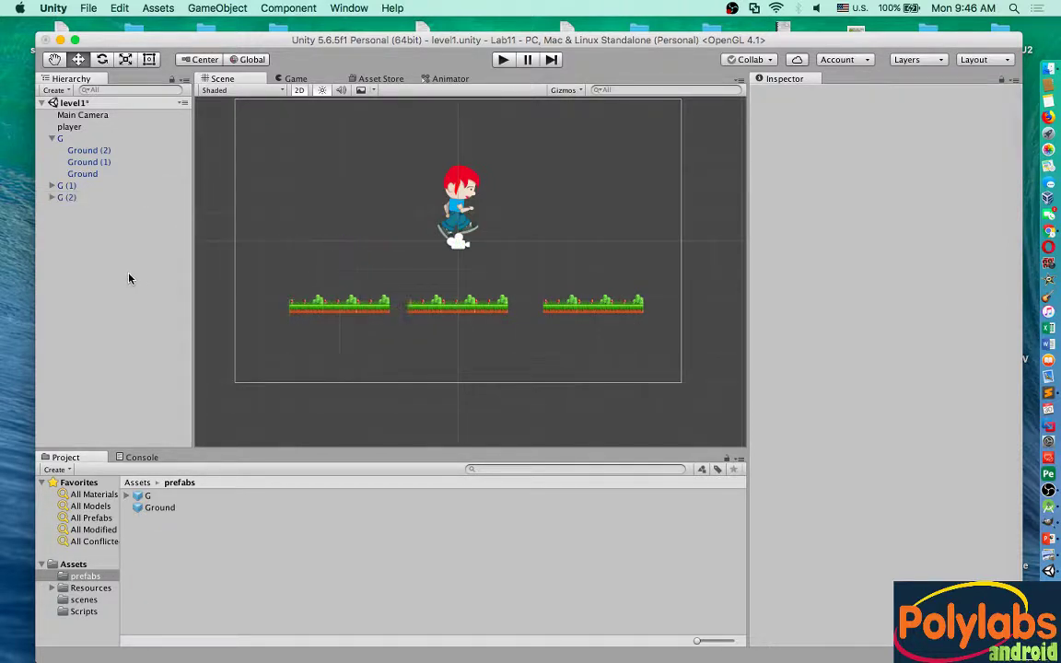
click(208, 7)
Step: Create an empty GameObject and rename it BG
click(206, 26)
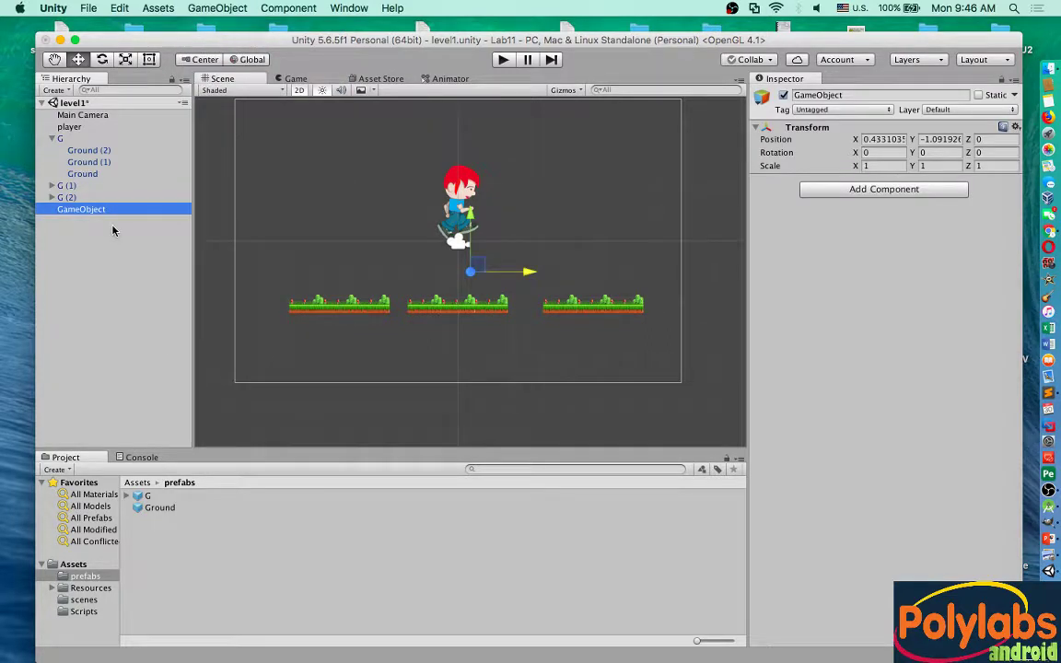
right_click(81, 207)
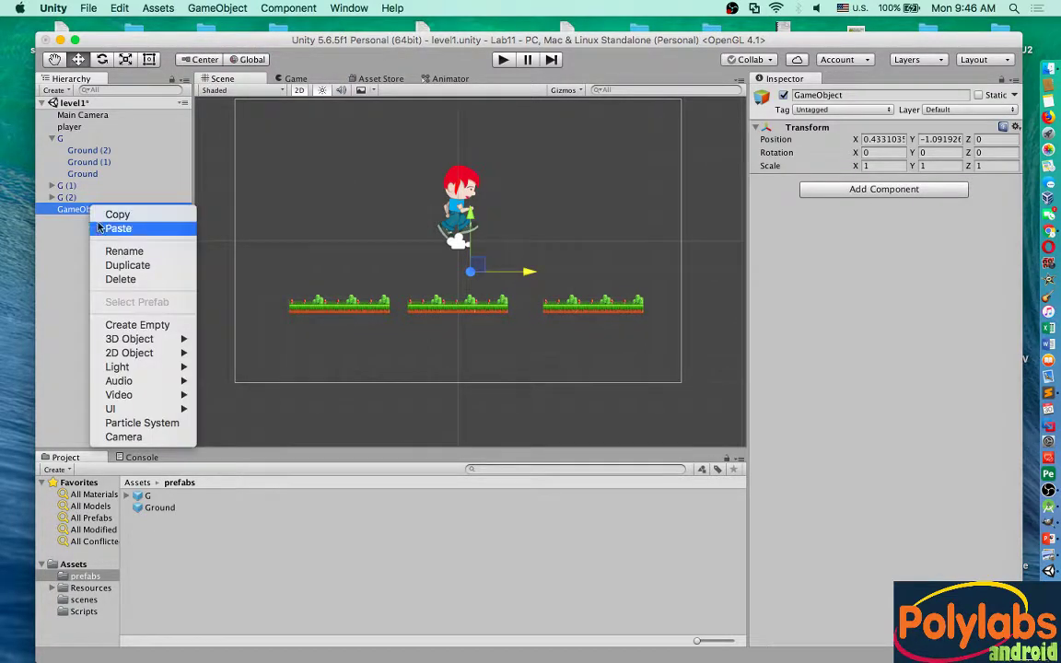
click(95, 247)
text(B)
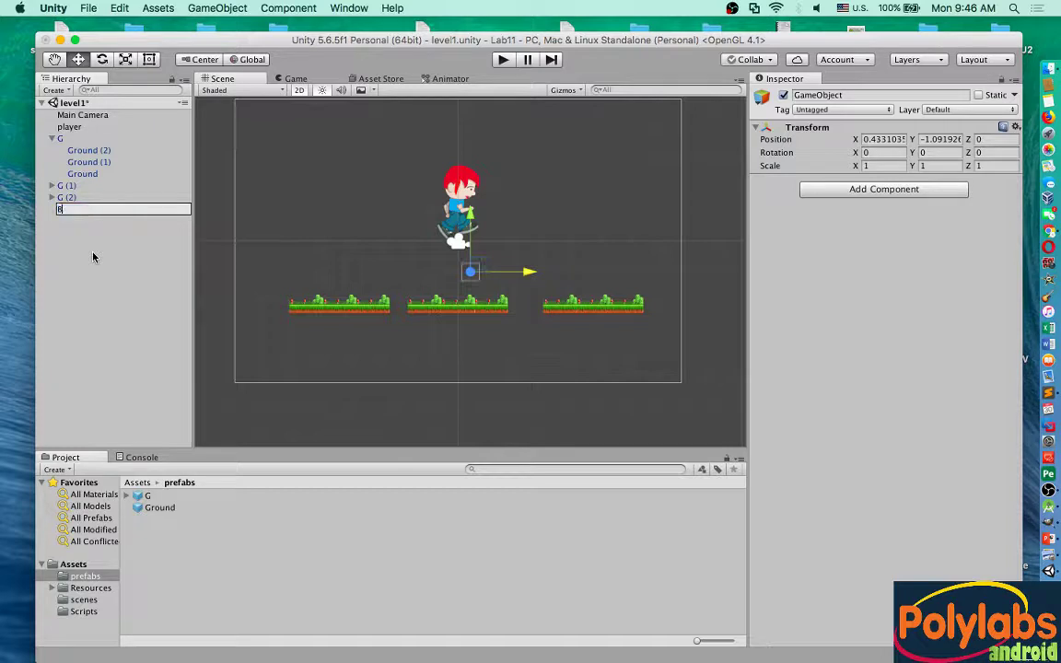
text(G)
key(Return)
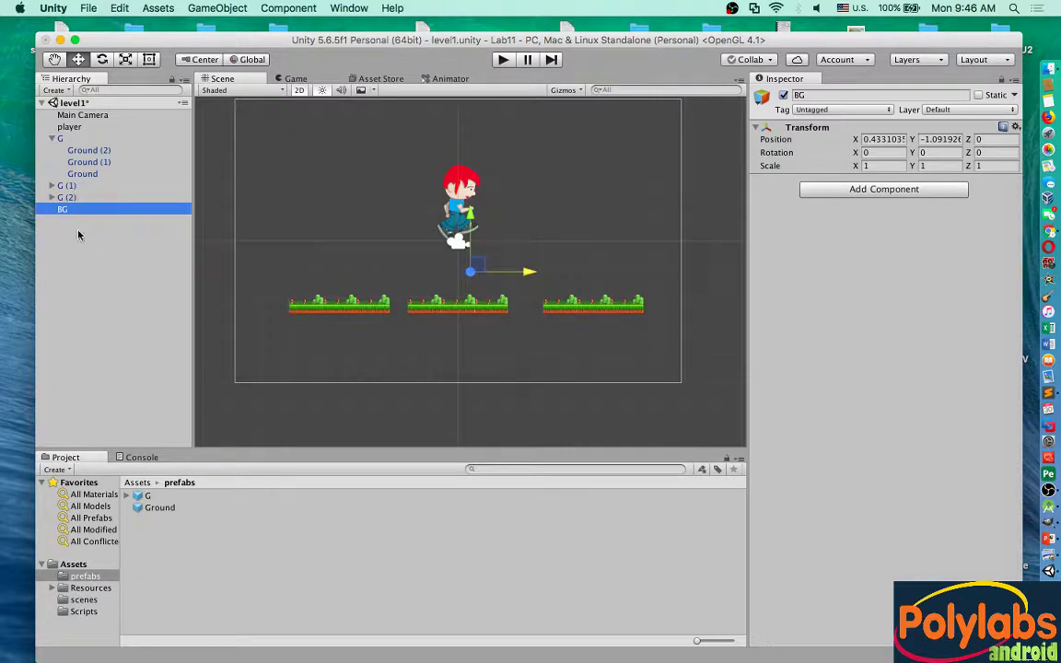
Step: Drag G, G (1) and G (2) into BG, accepting the prefab break
click(66, 196)
shift+click(62, 139)
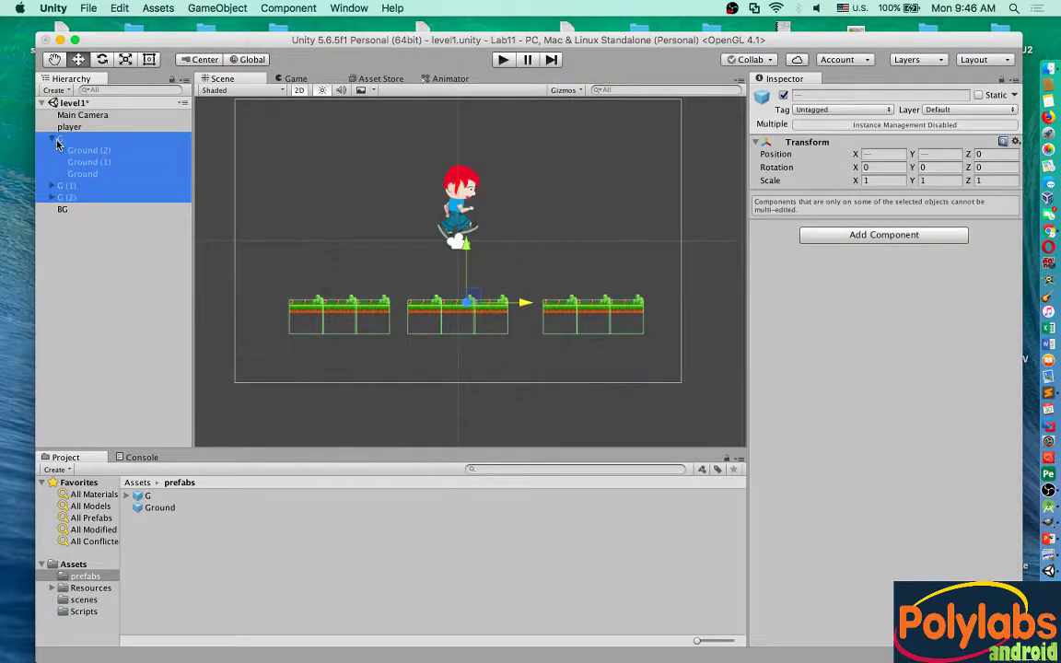
drag(65, 197, 65, 210)
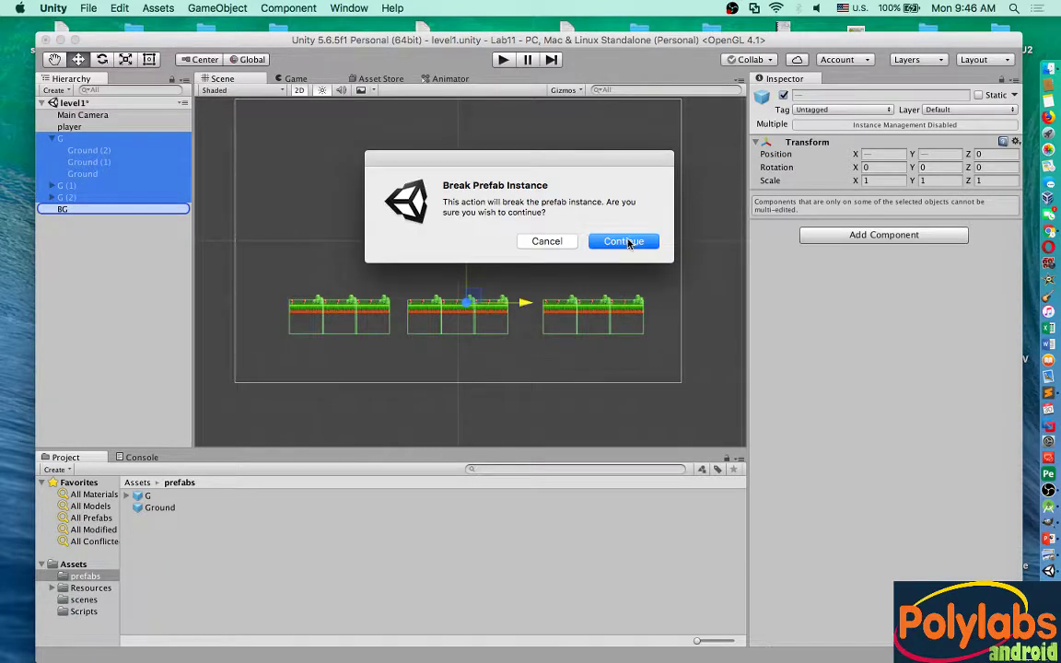
click(626, 241)
click(160, 269)
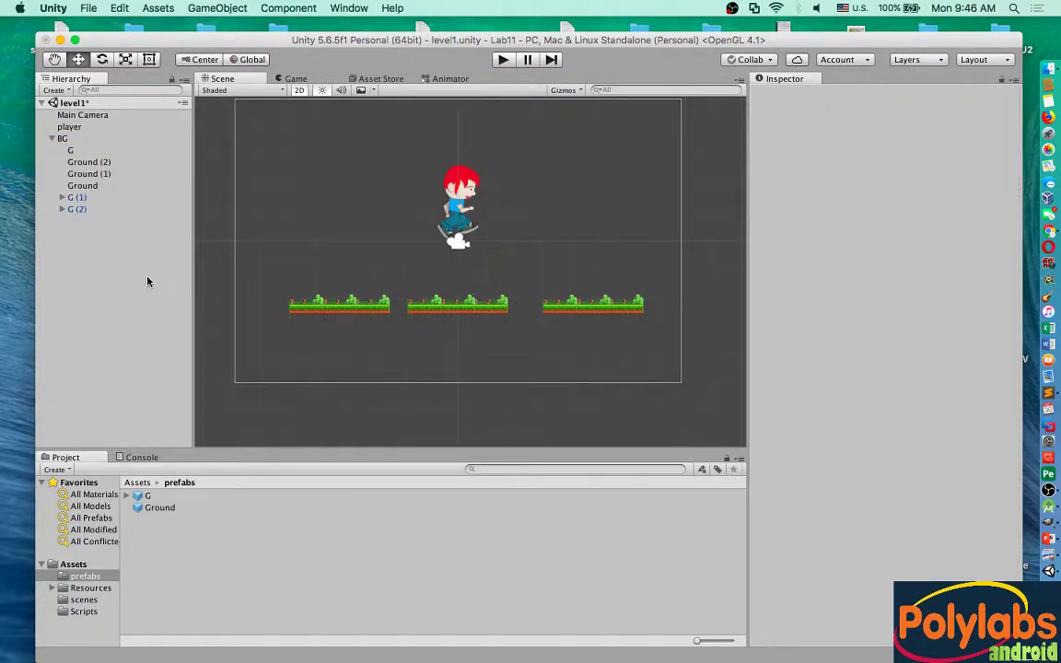
click(52, 139)
click(53, 139)
click(63, 140)
click(70, 151)
click(83, 175)
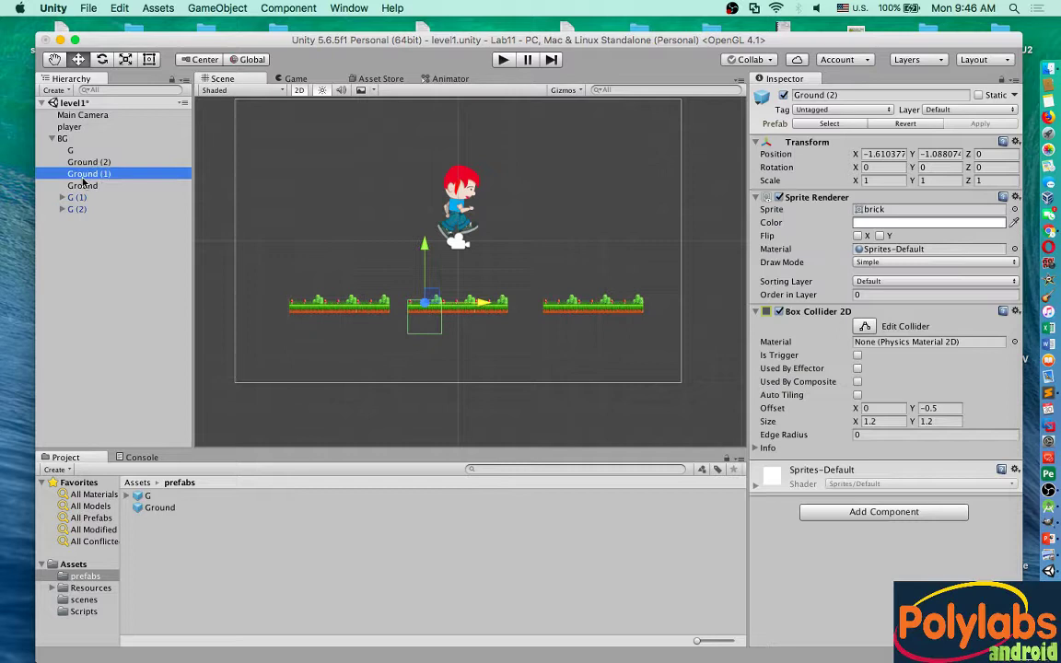
click(76, 198)
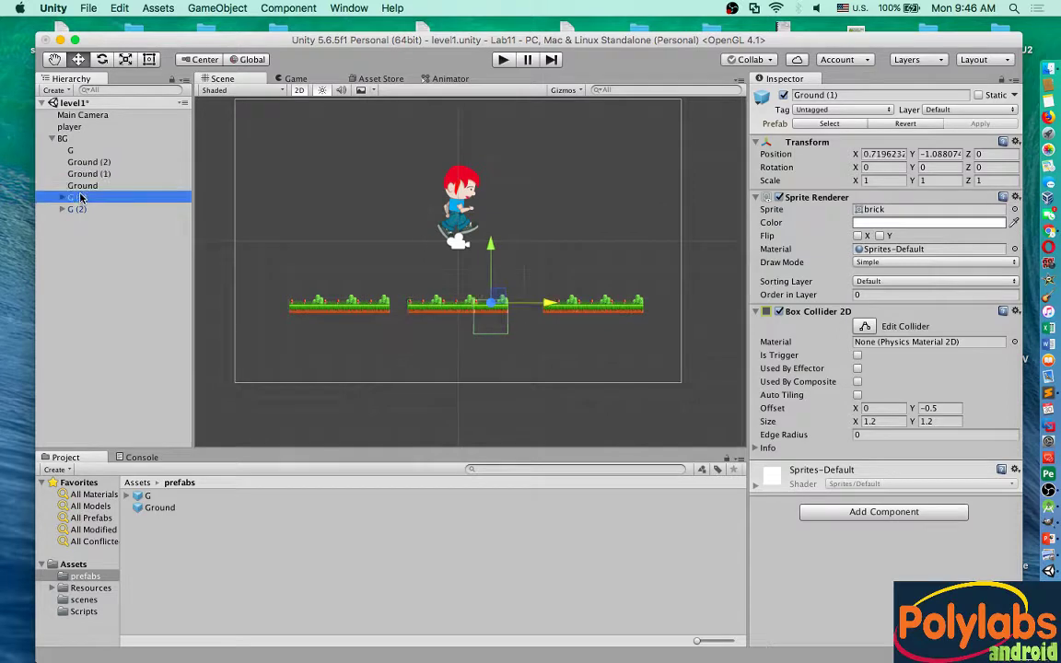
click(503, 59)
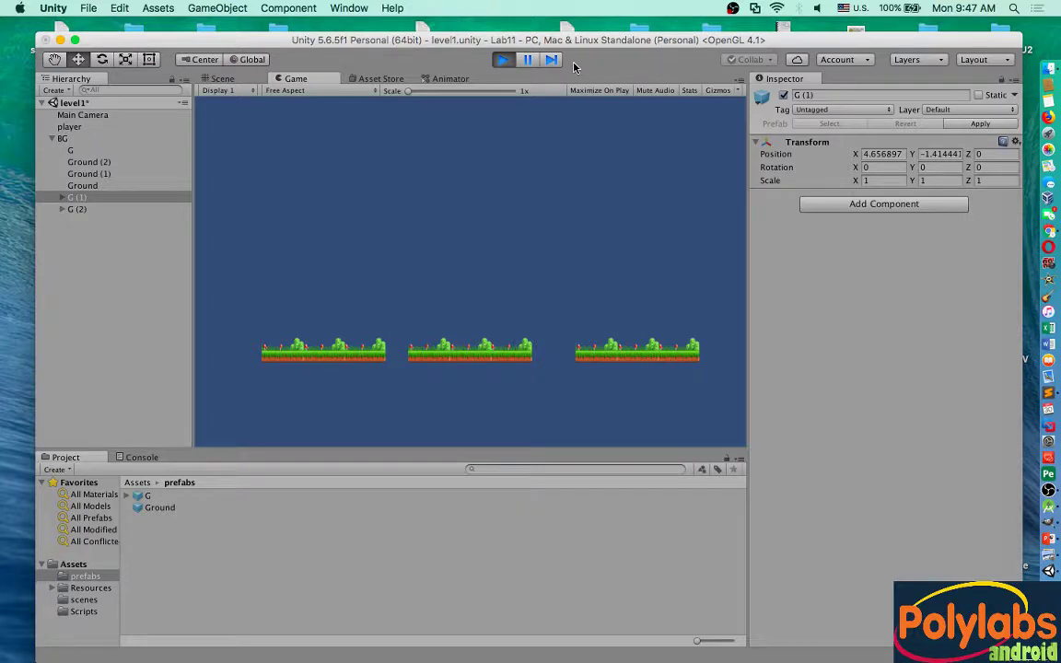
click(503, 61)
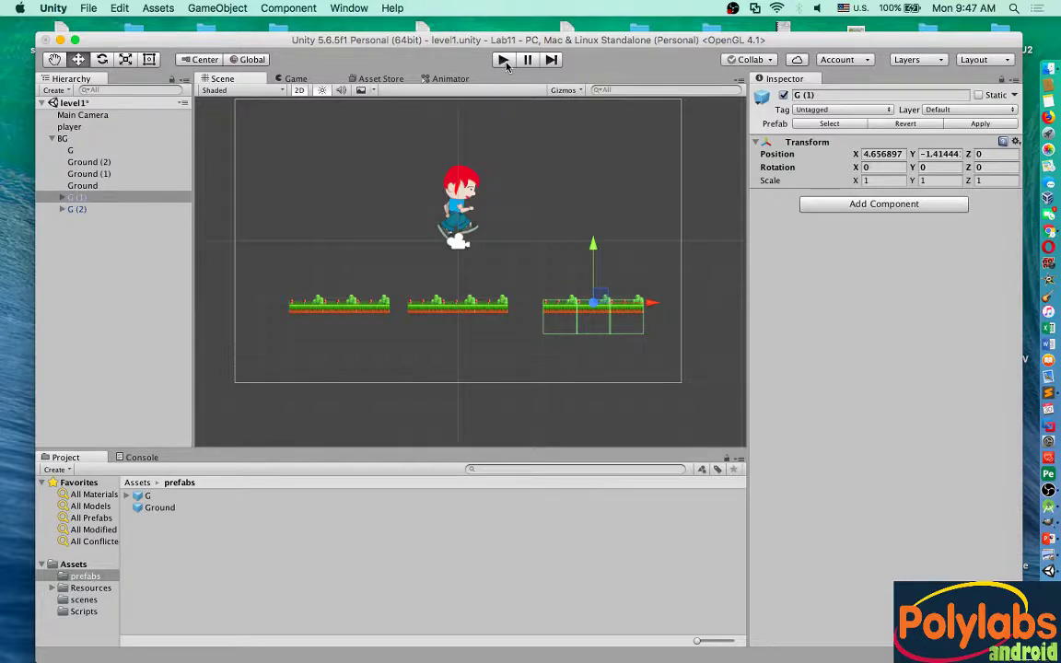
Step: Duplicate line 6 of the Sublime Text lesson notes as a new line 7
click(1048, 392)
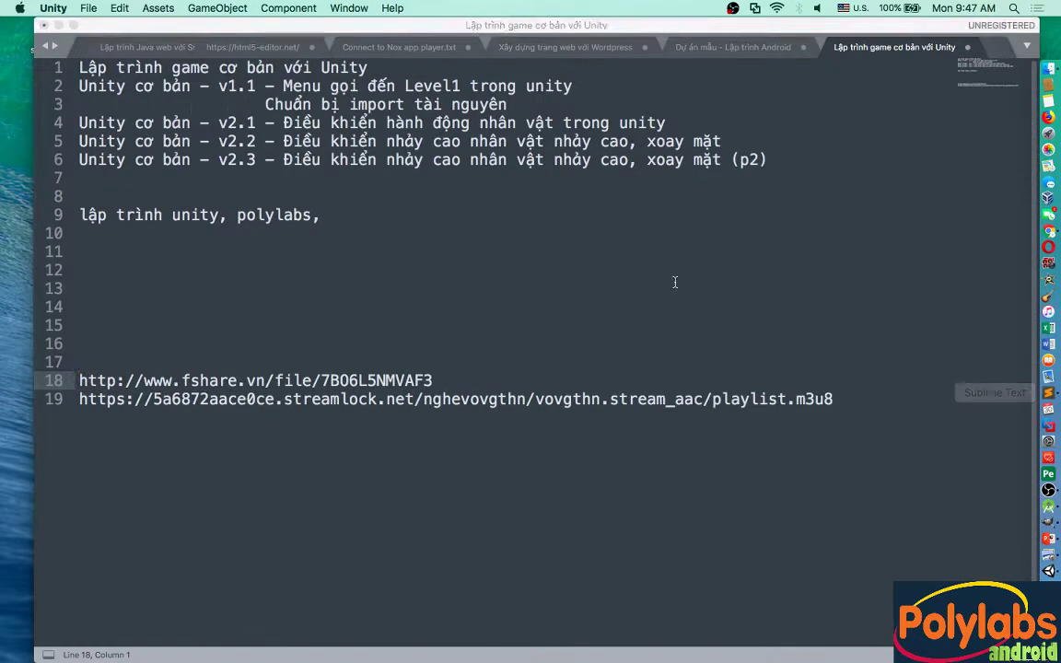
mouse_move(768, 160)
mouse_down()
mouse_move(334, 169)
mouse_move(77, 159)
mouse_up()
key(super+c)
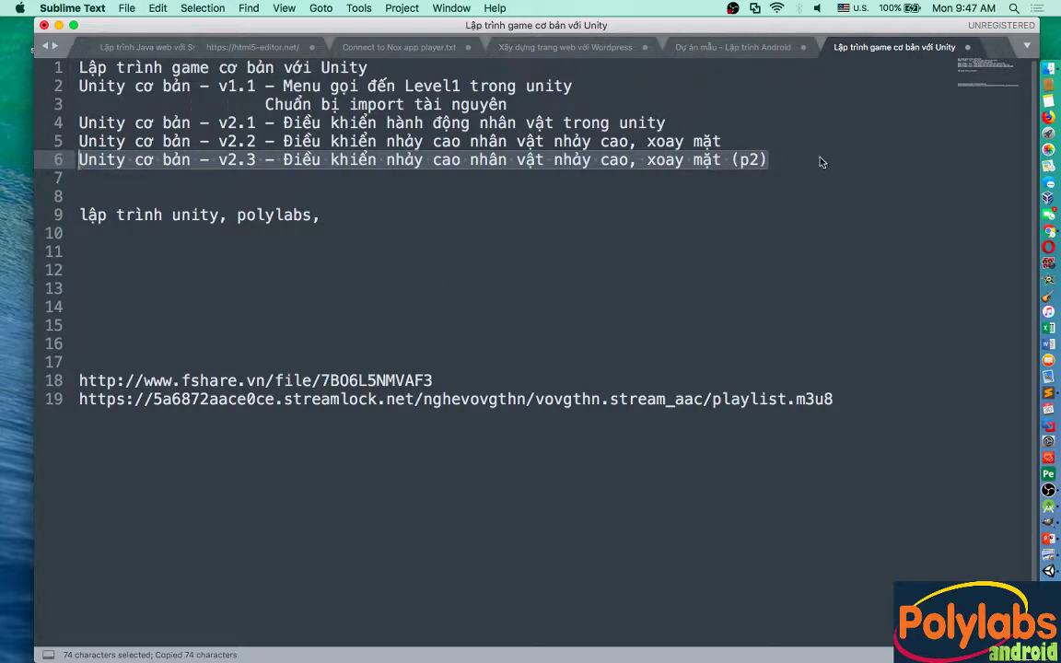
click(771, 163)
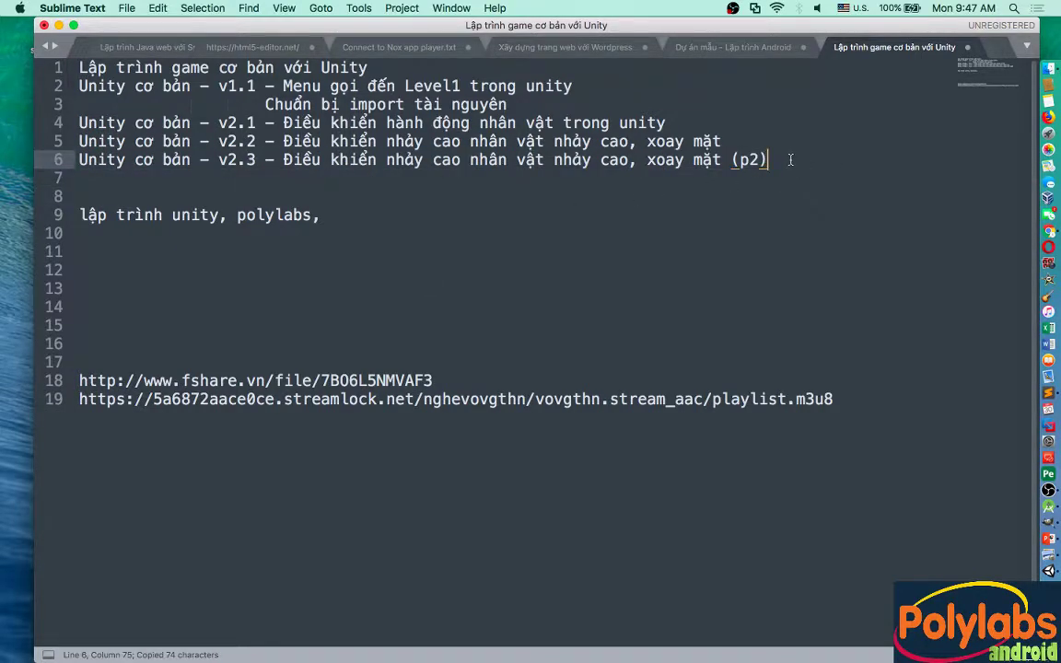
key(Return)
key(super+v)
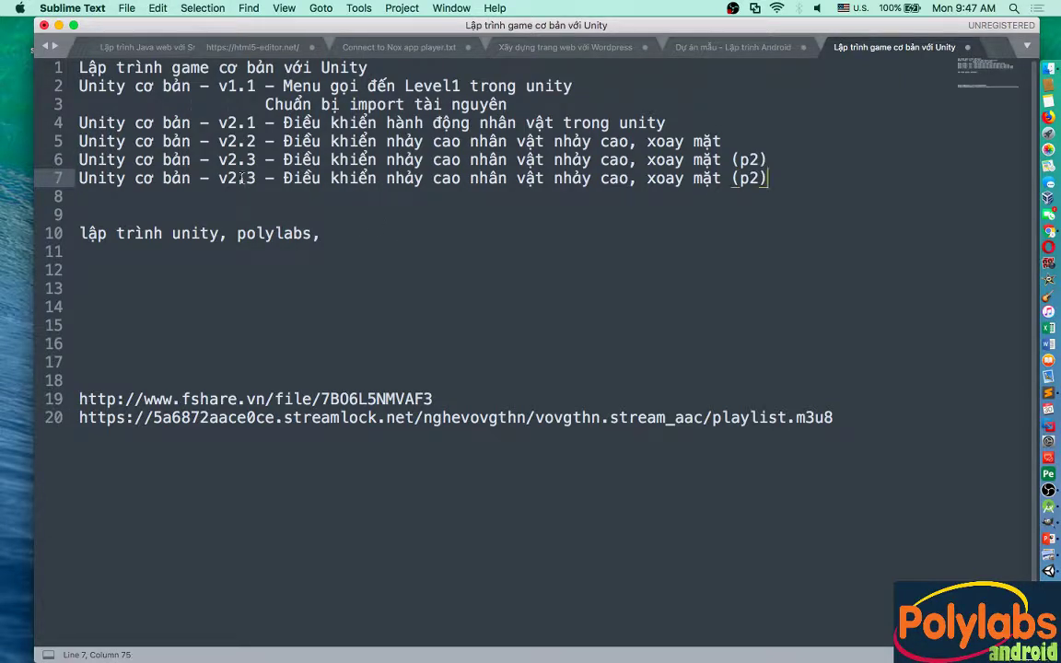
Step: Change the version on line 7 from v2.3 to v3.2
click(238, 178)
text(=)
key(BackSpace)
key(BackSpace)
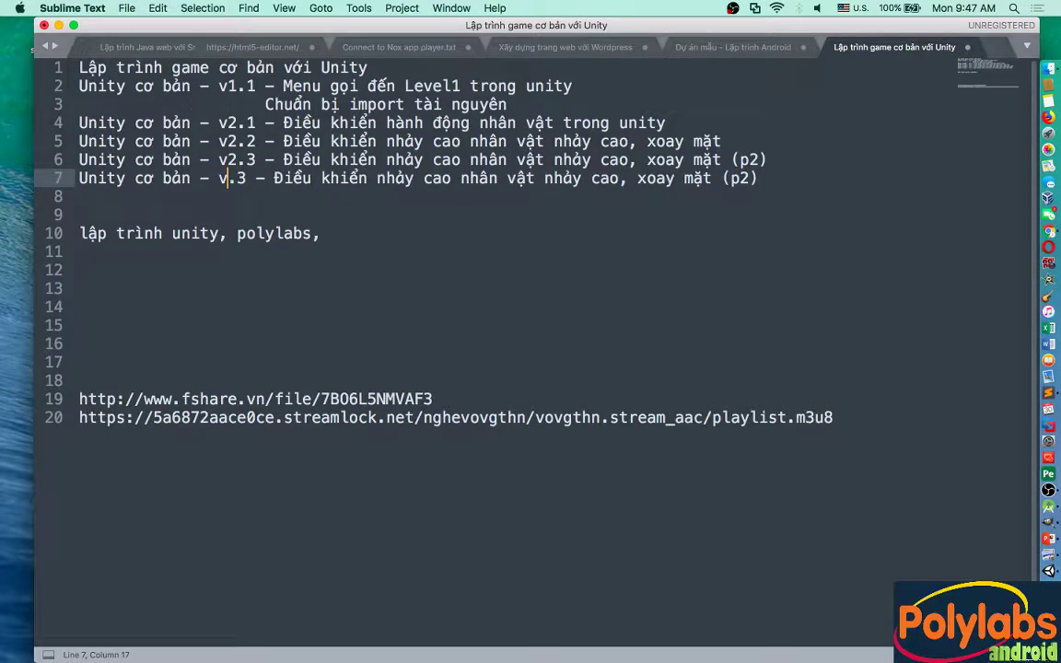
text(3)
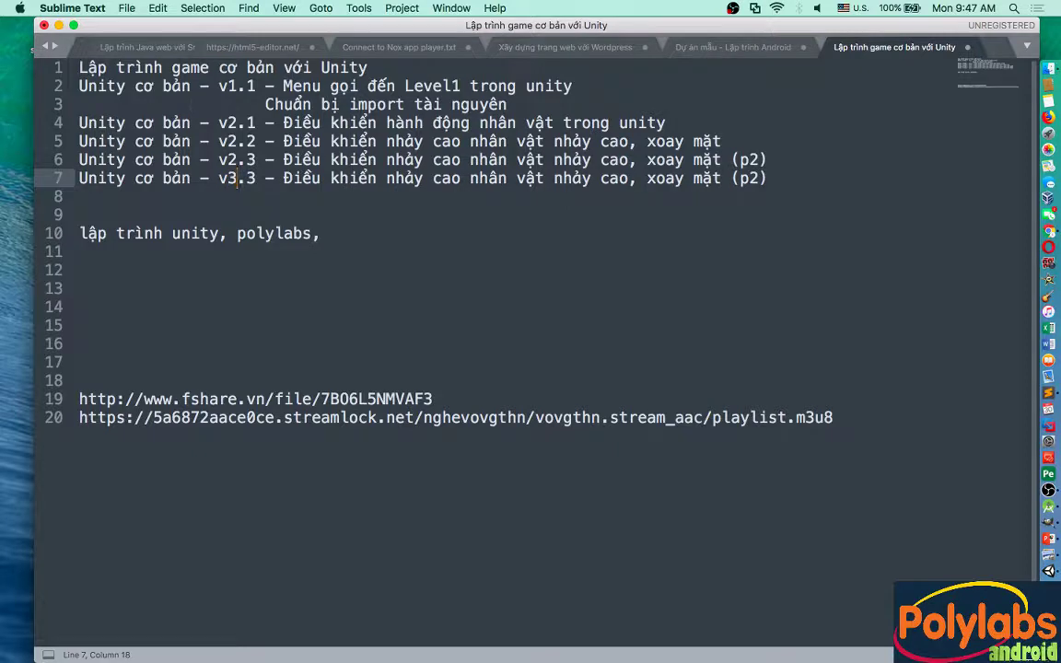
key(Right)
key(Delete)
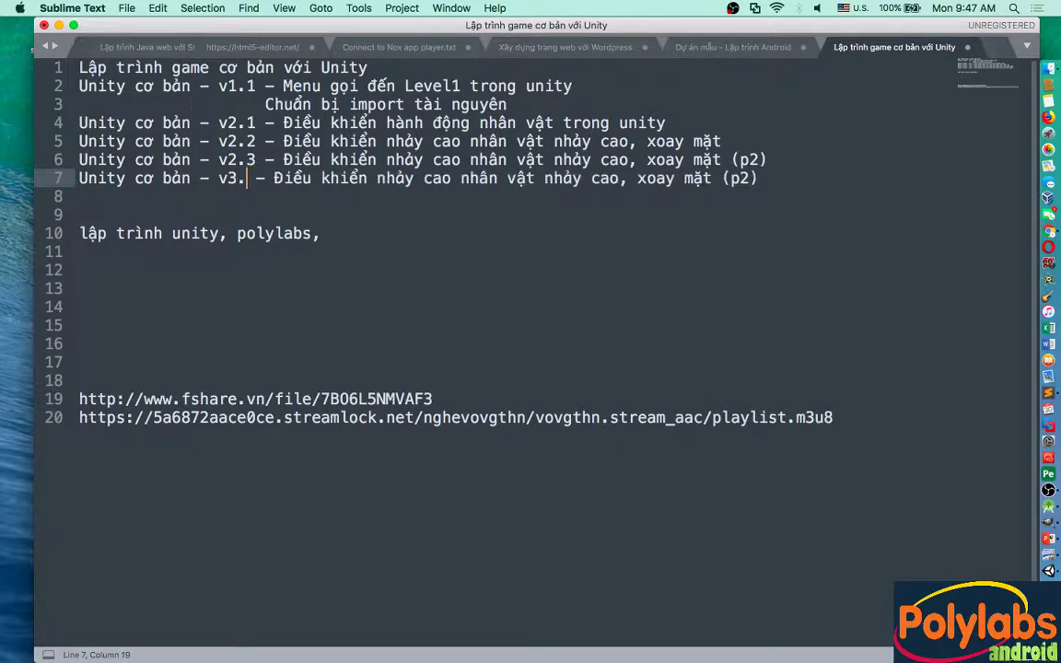
text(2)
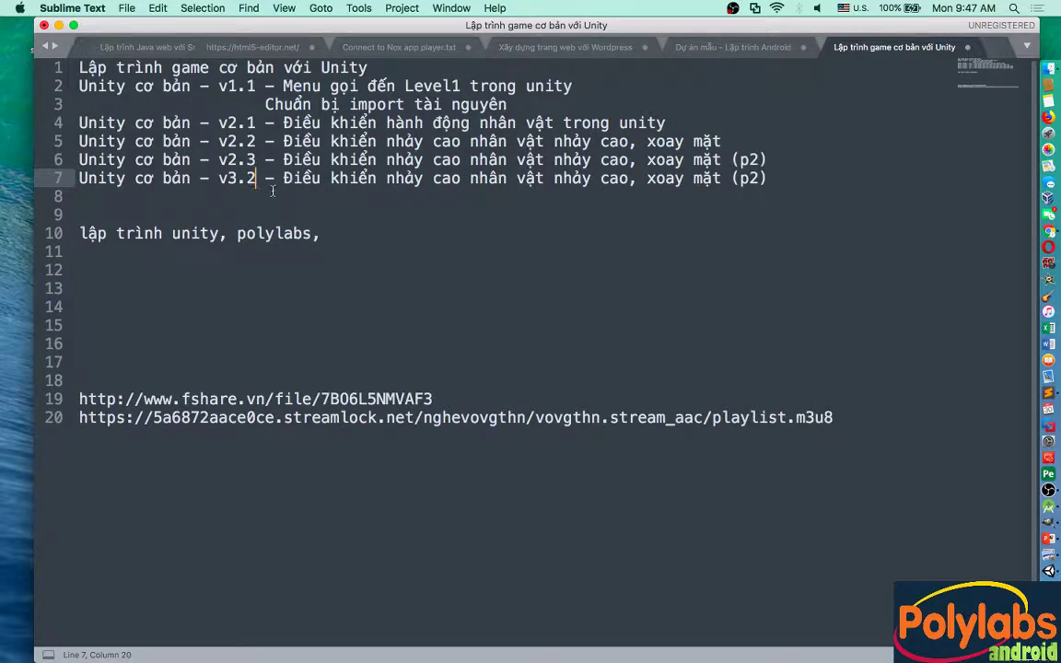
Step: Retitle line 7 'Camera follow theo character trong unity' and return to Unity
drag(283, 178, 769, 178)
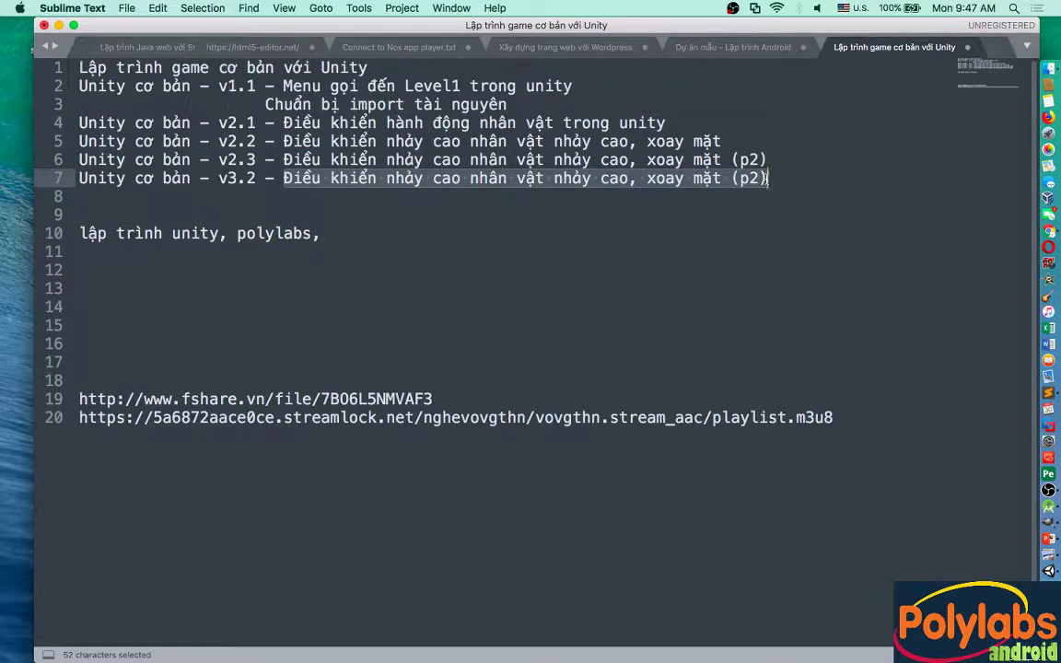
text(Came)
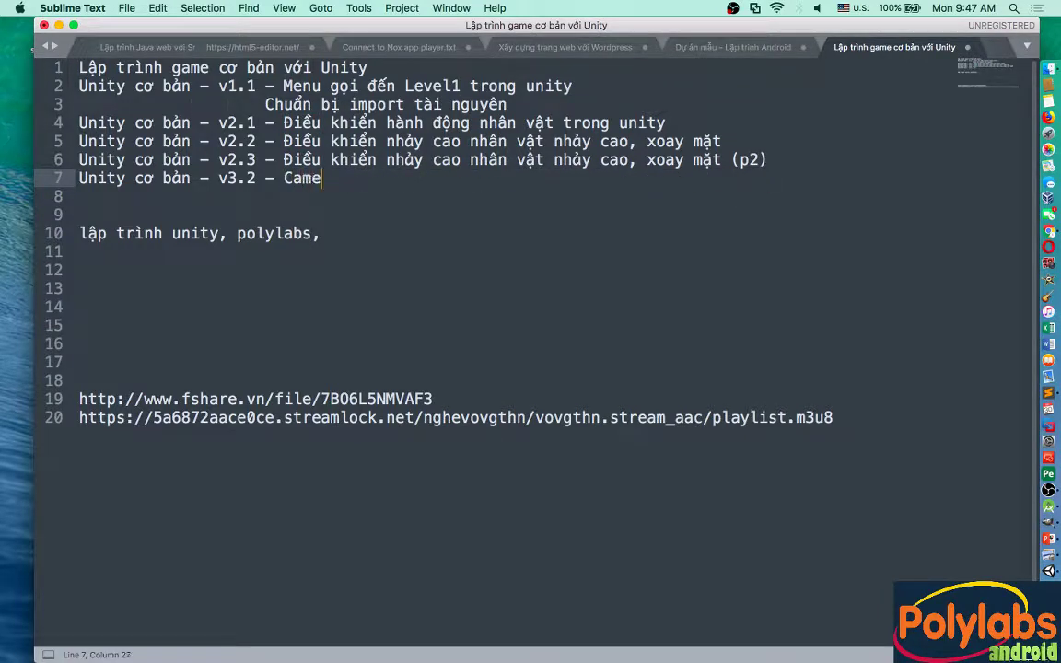
text(ra )
text(fow)
key(BackSpace)
text(l)
text(low theo nh)
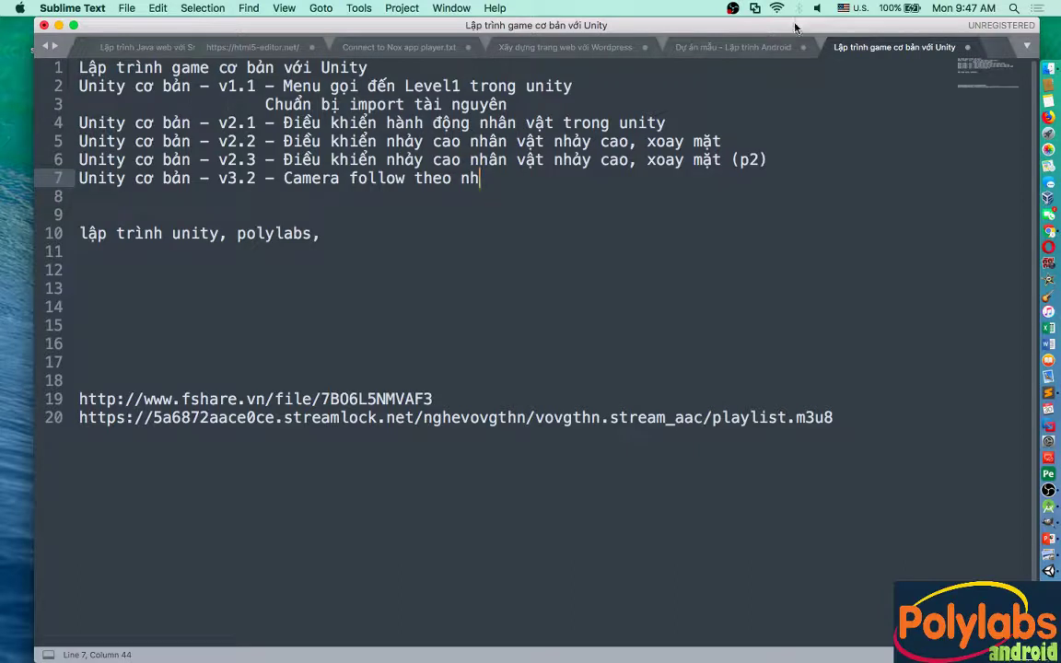
key(BackSpace)
key(BackSpace)
text(charact)
text(er)
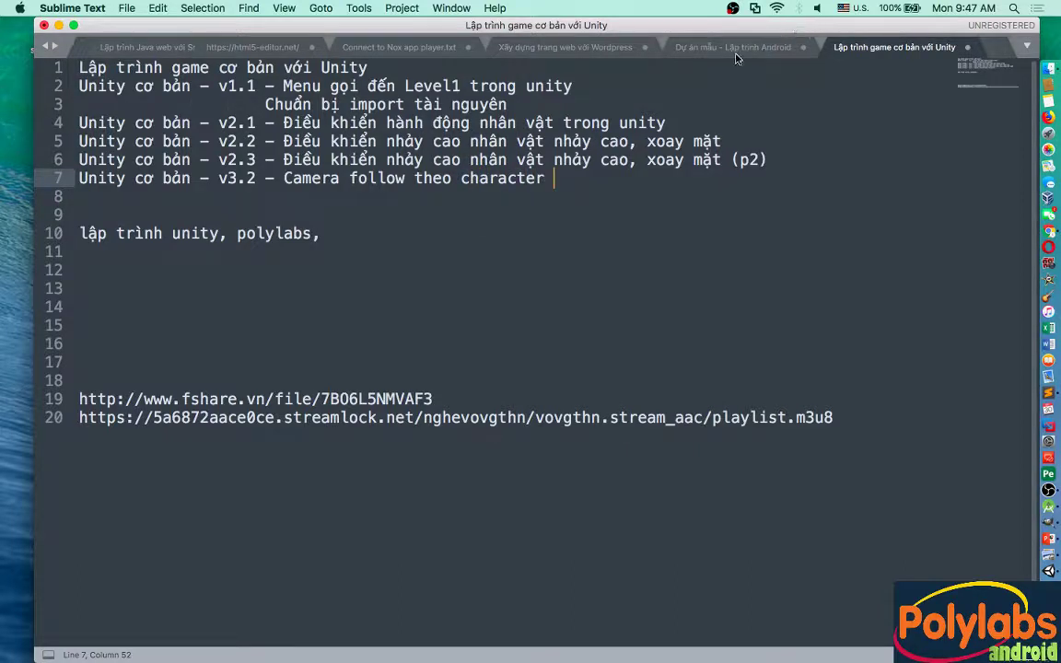
click(1048, 572)
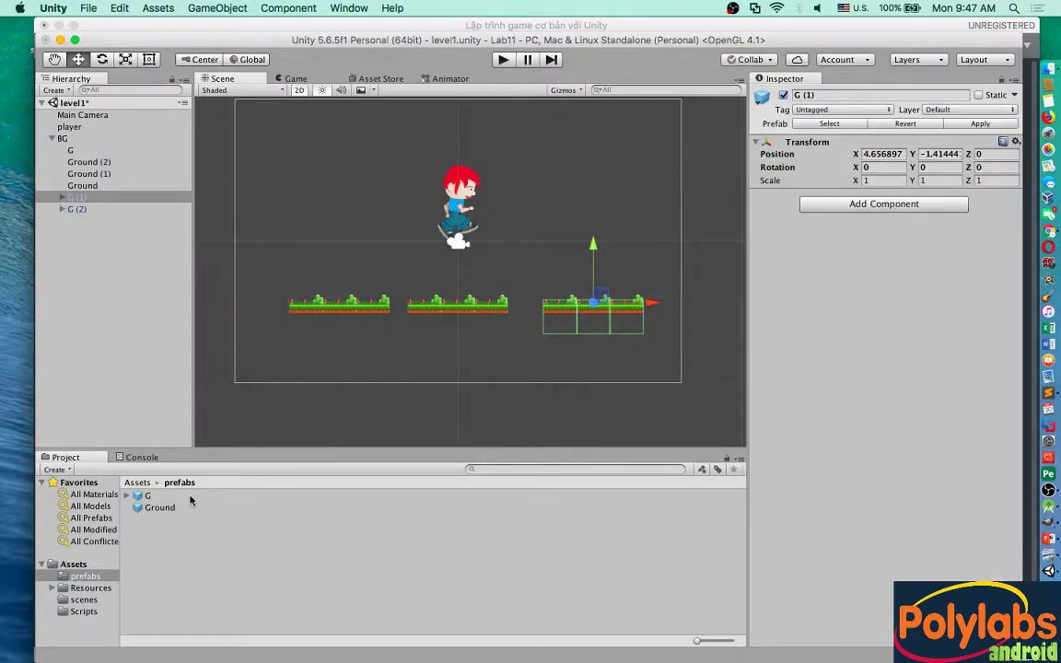
key(super+Tab)
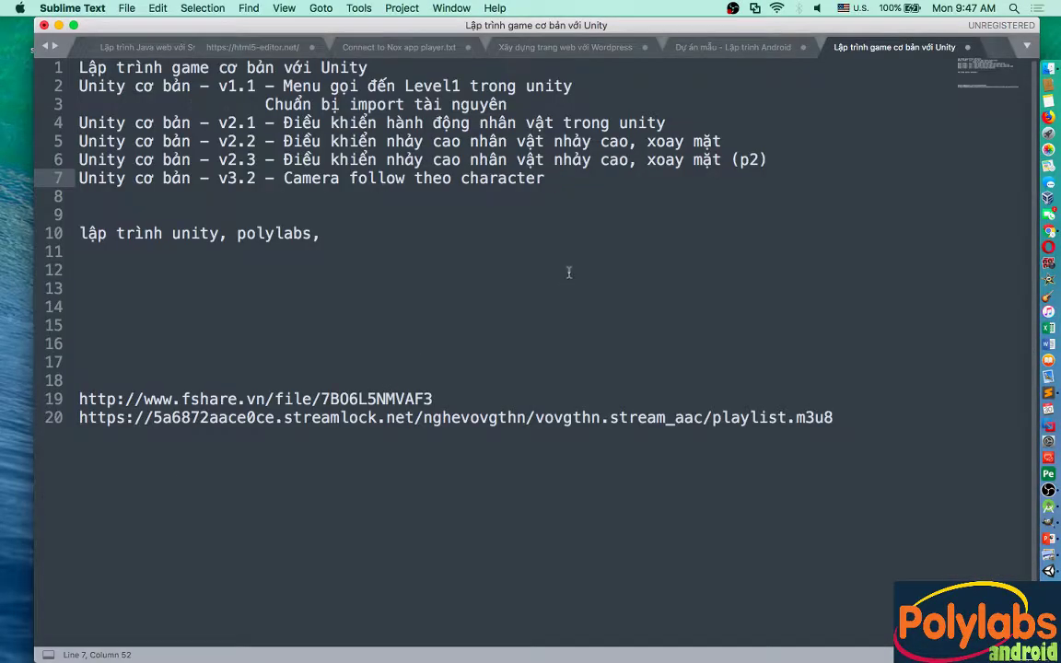
text(trong )
text(unity)
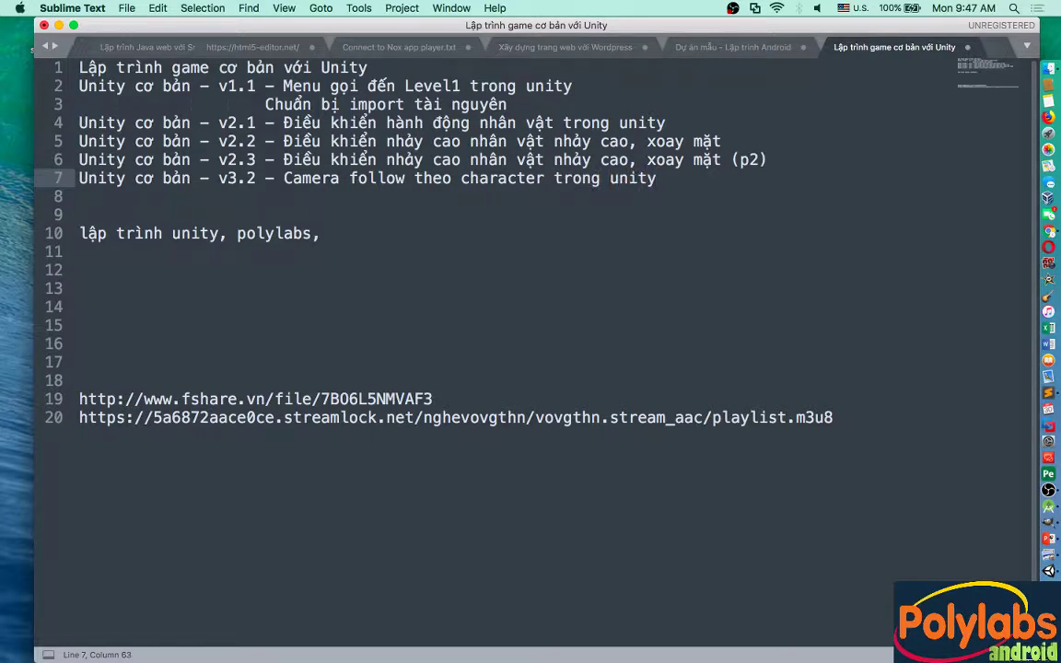
key(super+Tab)
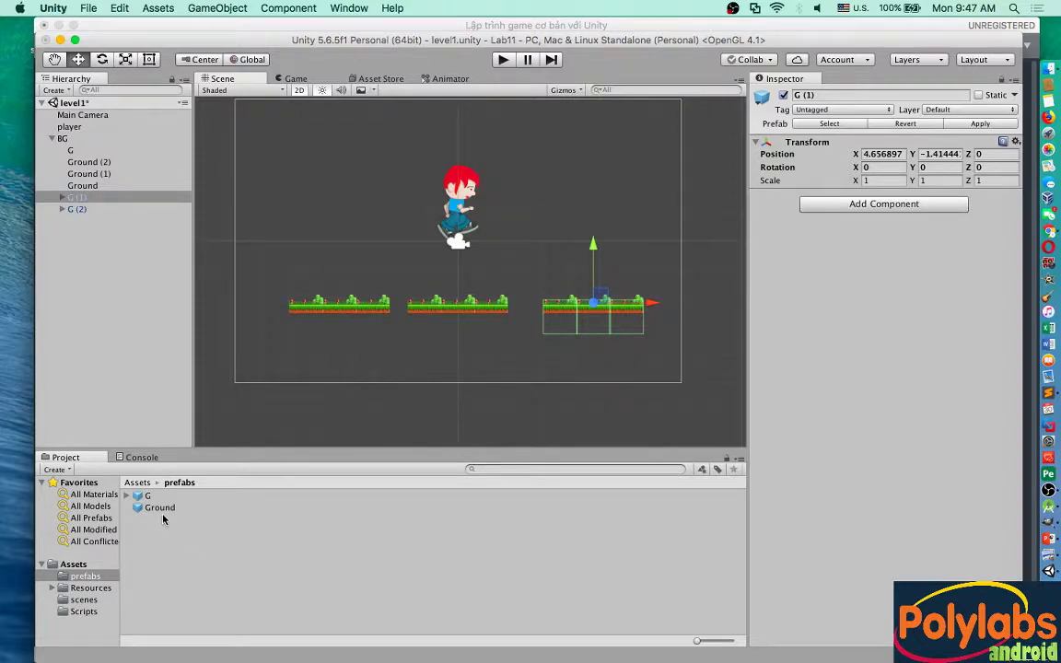
Step: In Assets > Scripts, add a new C# Script and name it camera
click(137, 482)
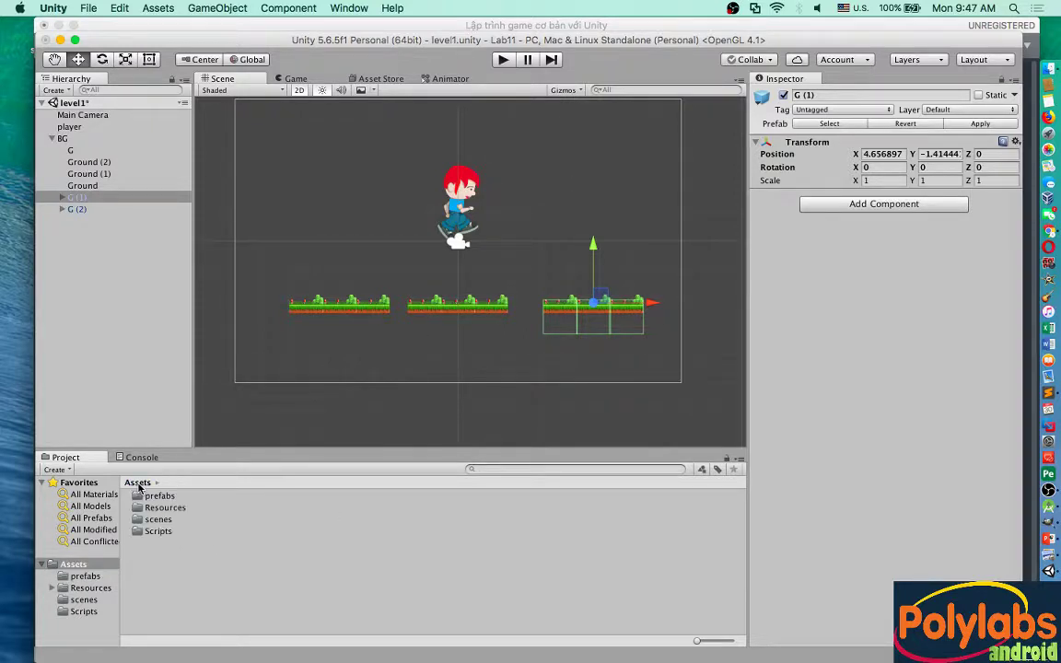
double_click(157, 531)
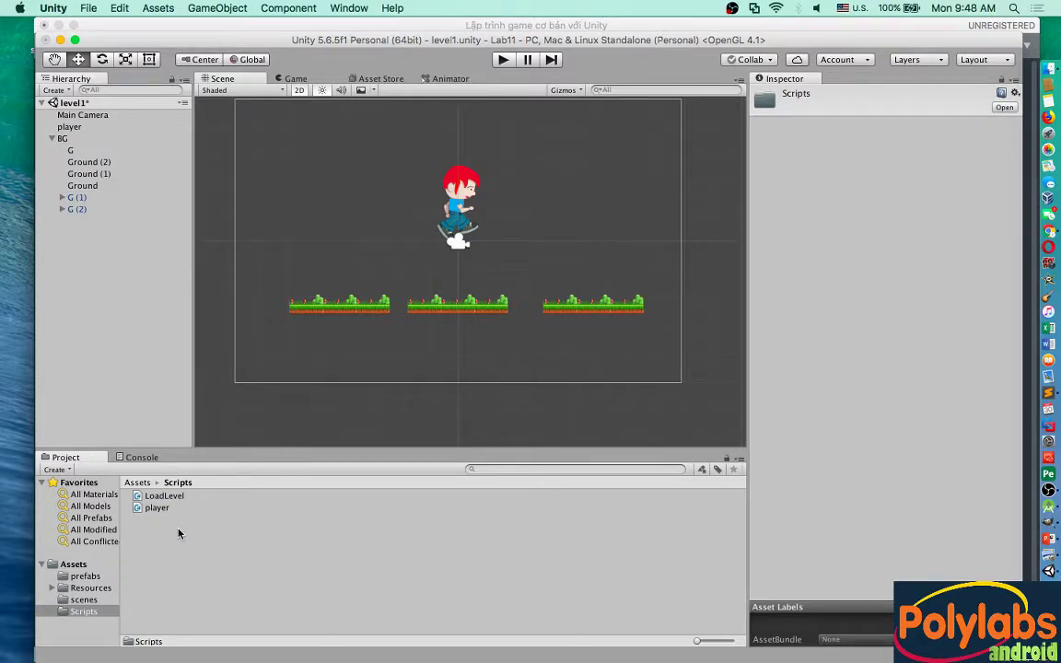
right_click(179, 533)
mouse_move(217, 399)
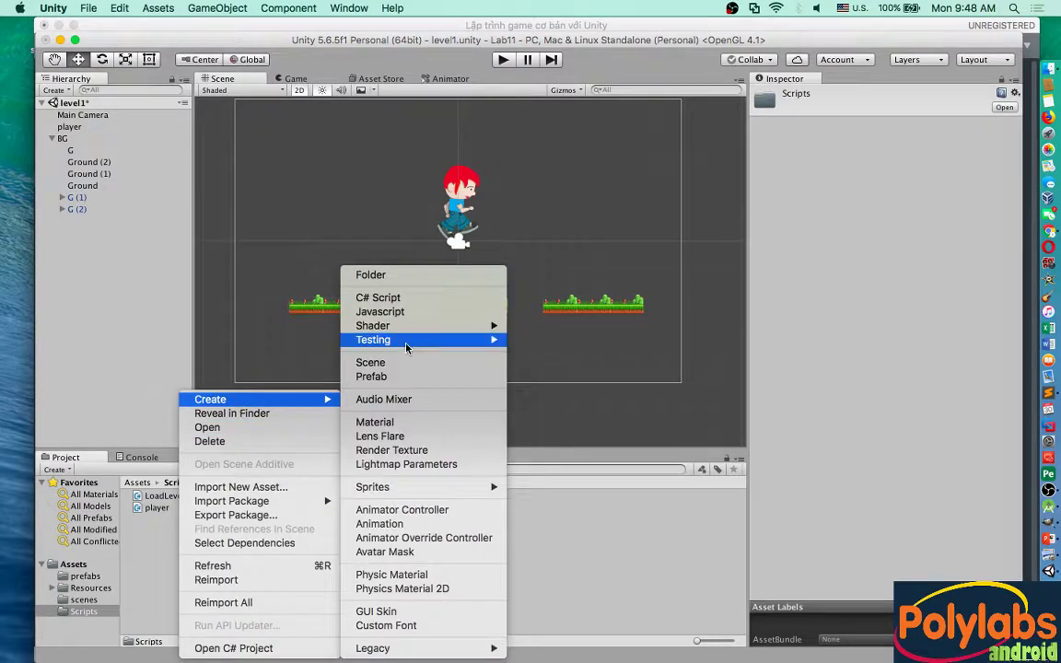
click(410, 298)
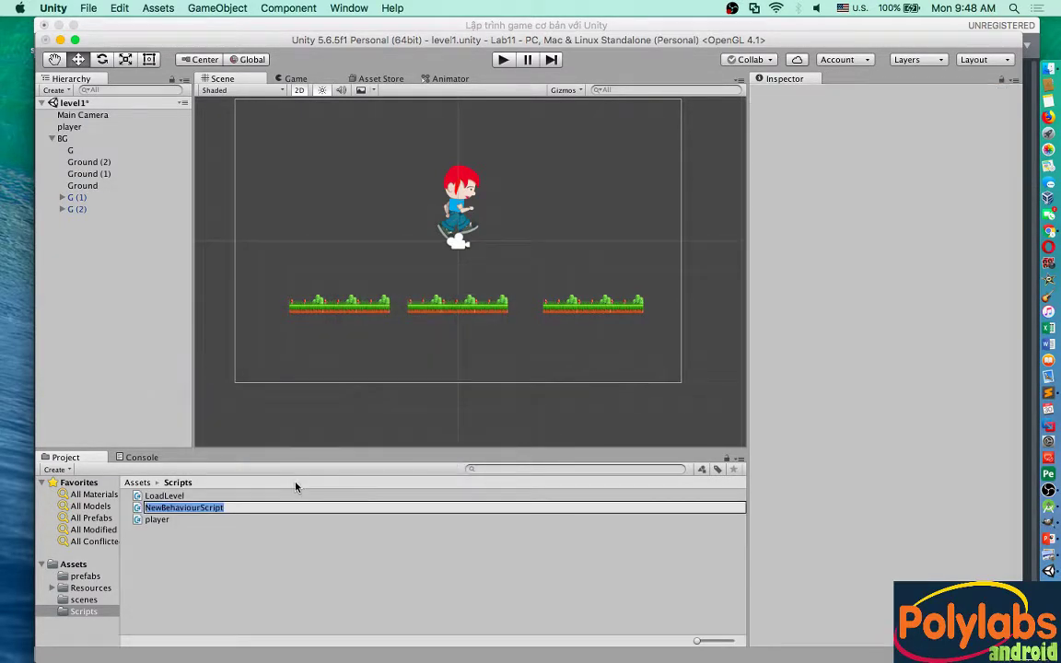
text(ca)
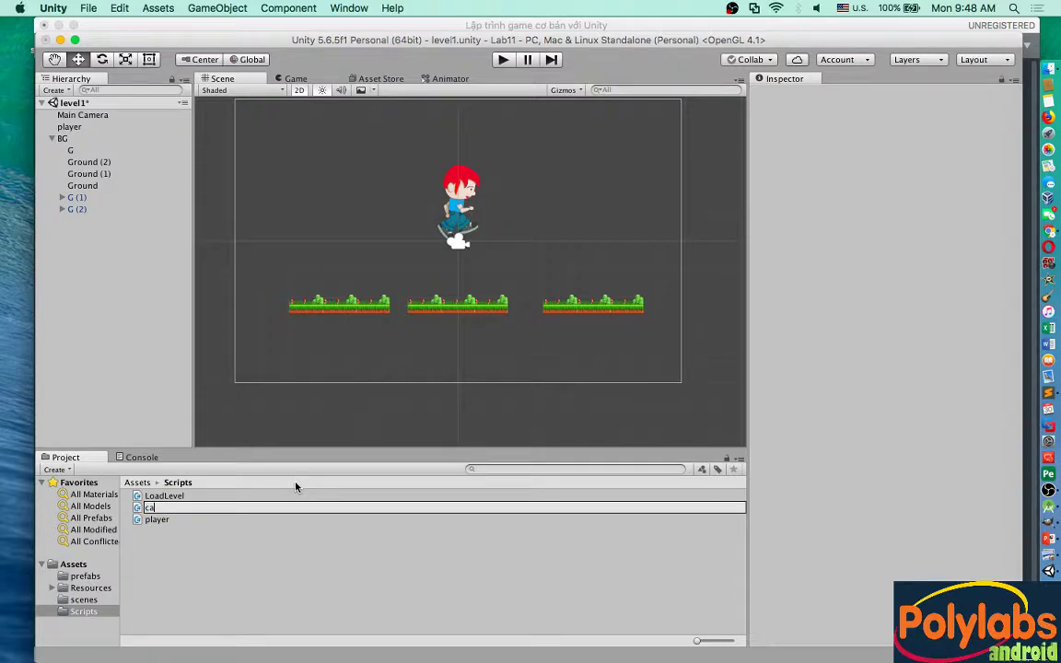
text(re)
key(BackSpace)
key(BackSpace)
text(m)
text(era)
key(Return)
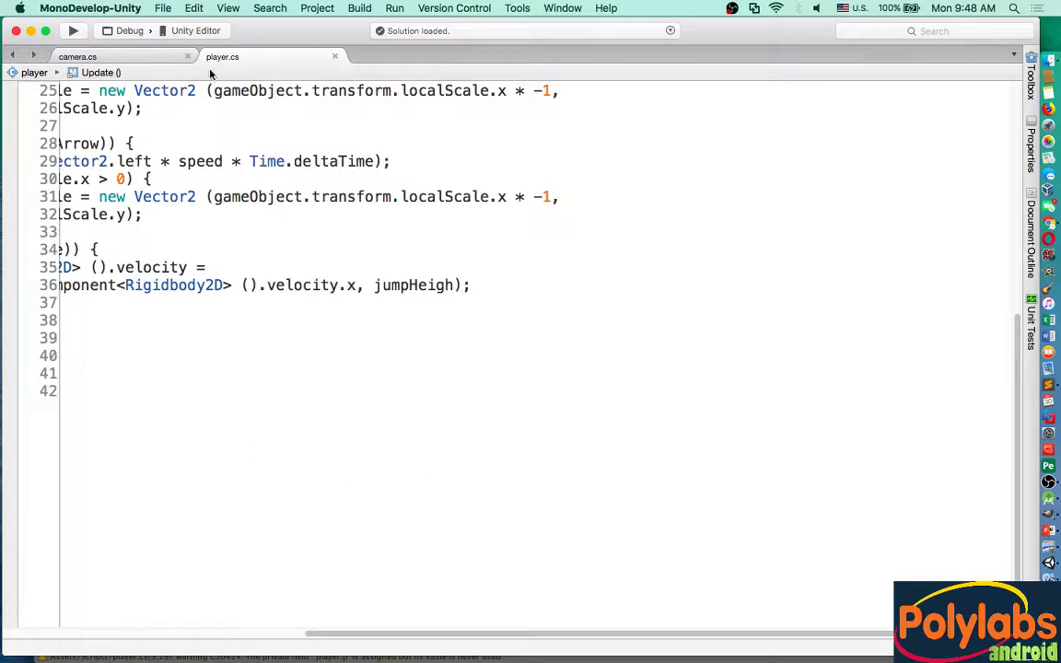
Step: Declare 'private Transform player;' at the top of the camera class
click(144, 59)
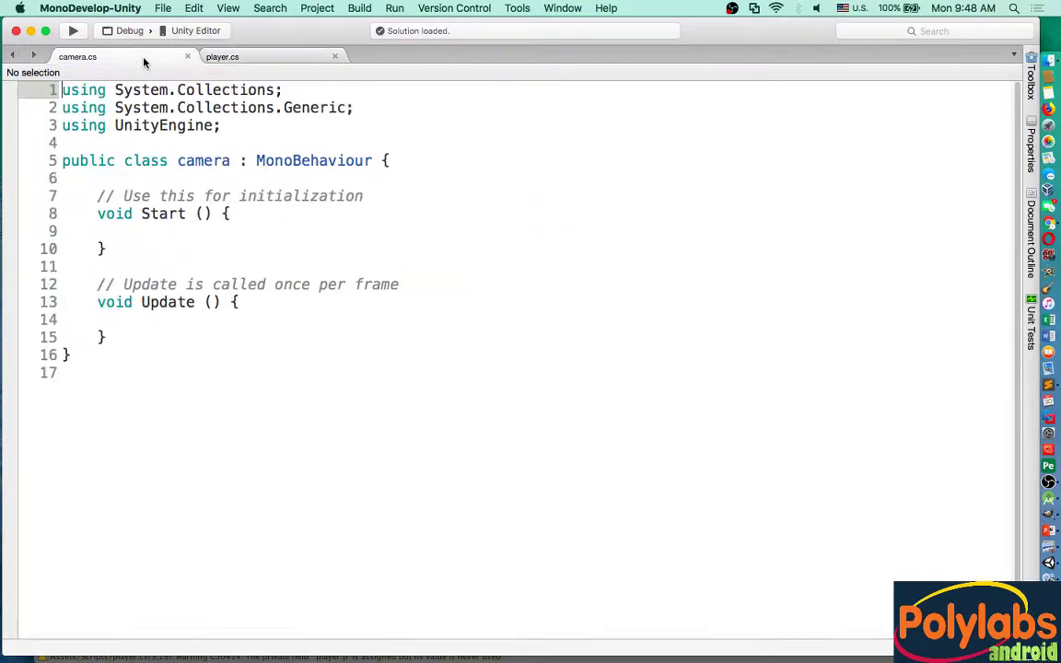
click(421, 165)
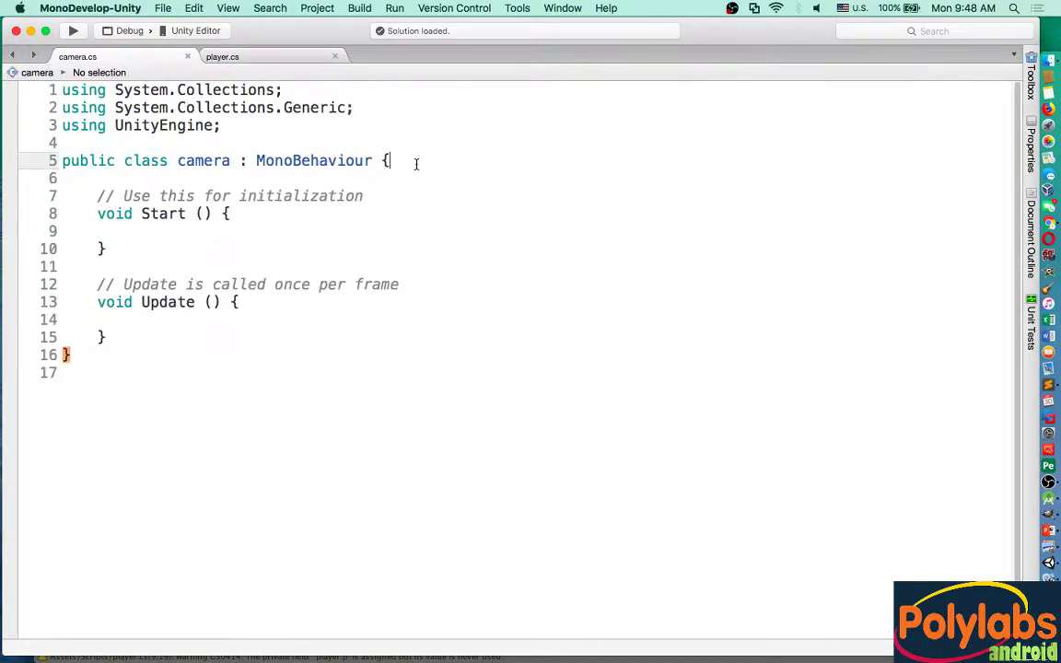
key(Return)
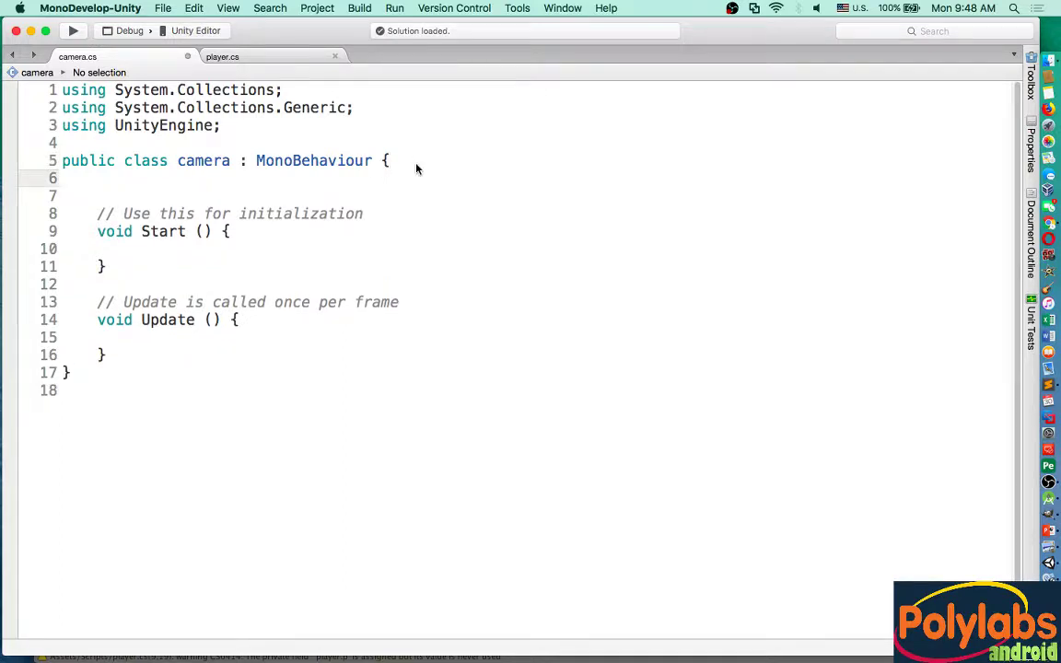
text(p)
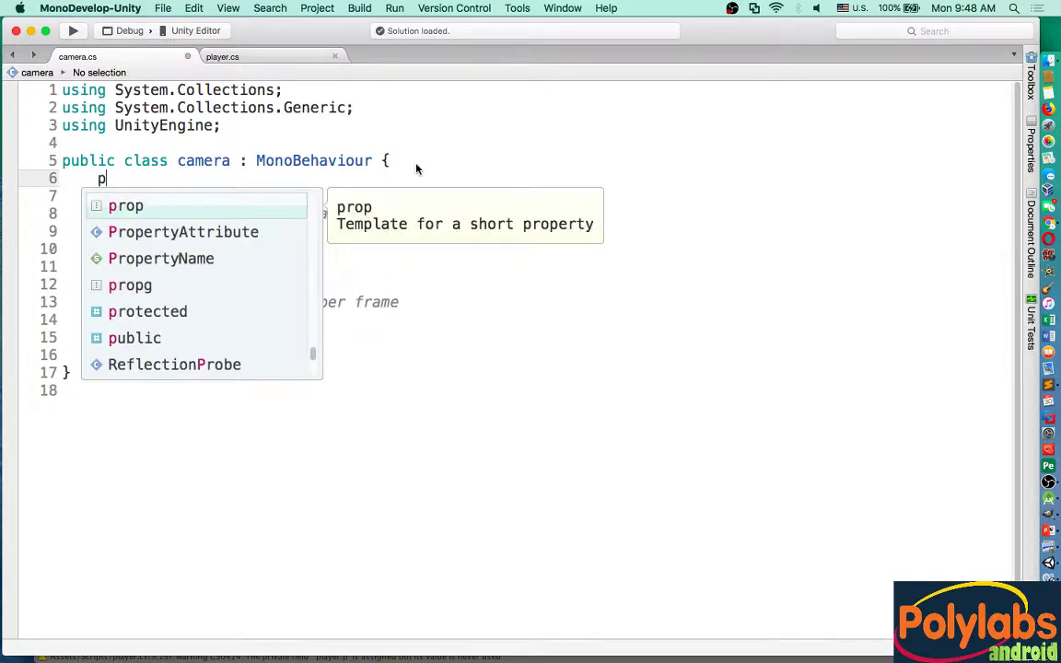
text(rivae)
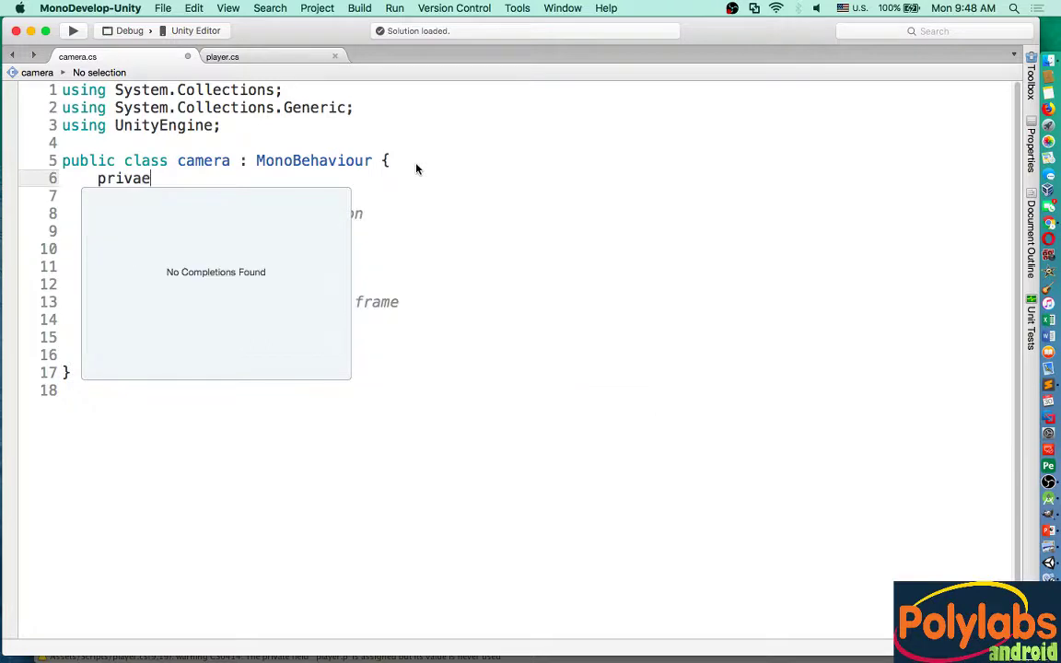
key(BackSpace)
text(te )
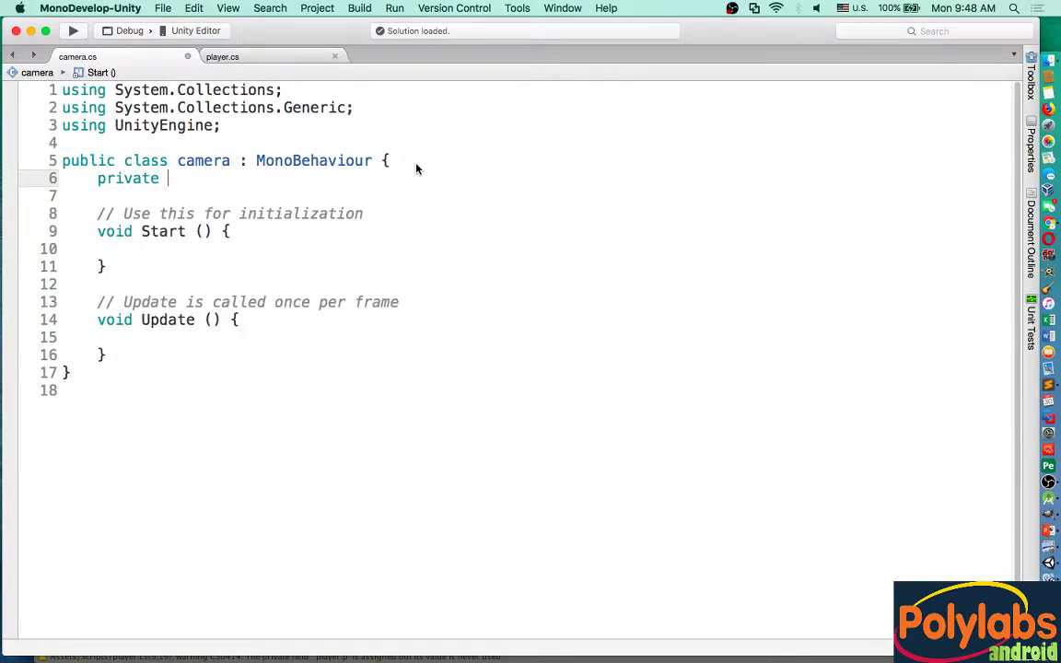
text(Tran)
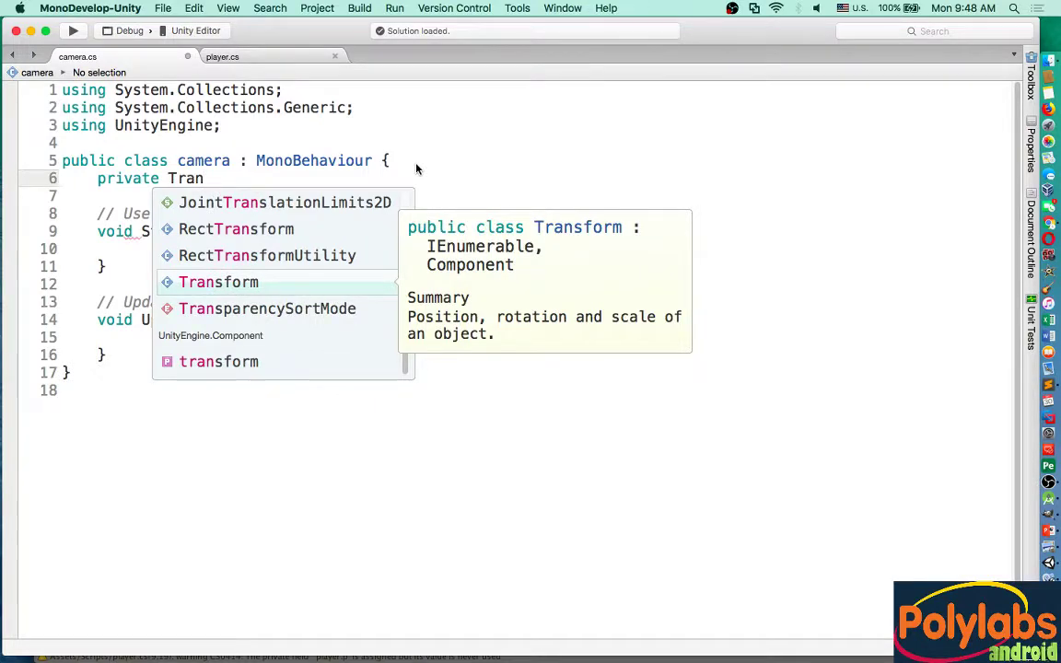
key(Return)
text(pl)
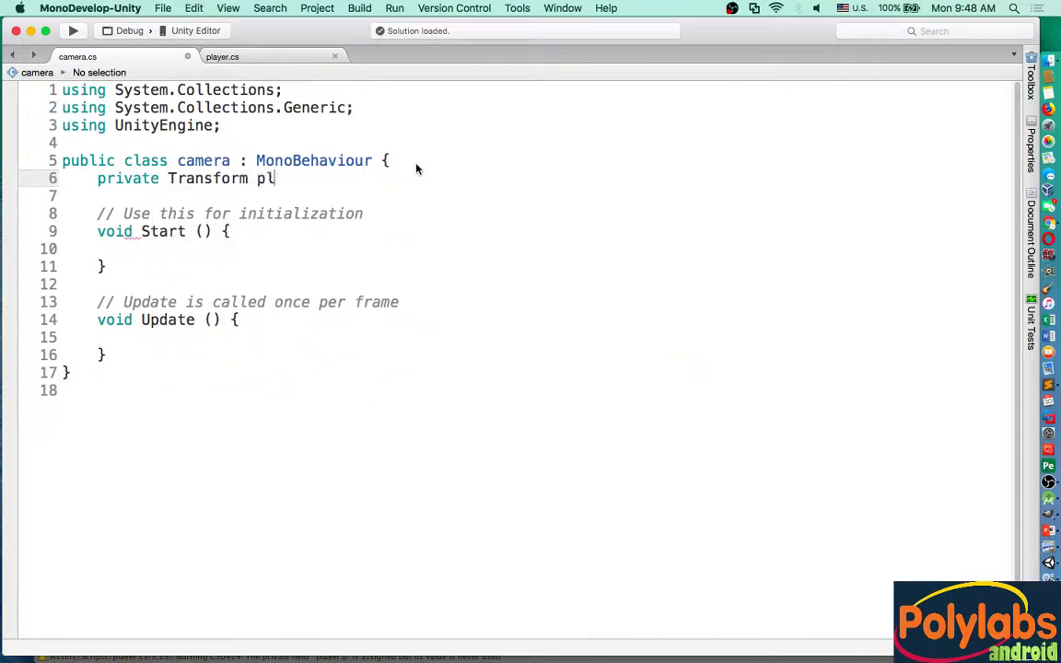
text(ayer)
text(;)
Step: Inside Start, write player = GameObject.Find("").transform
click(274, 230)
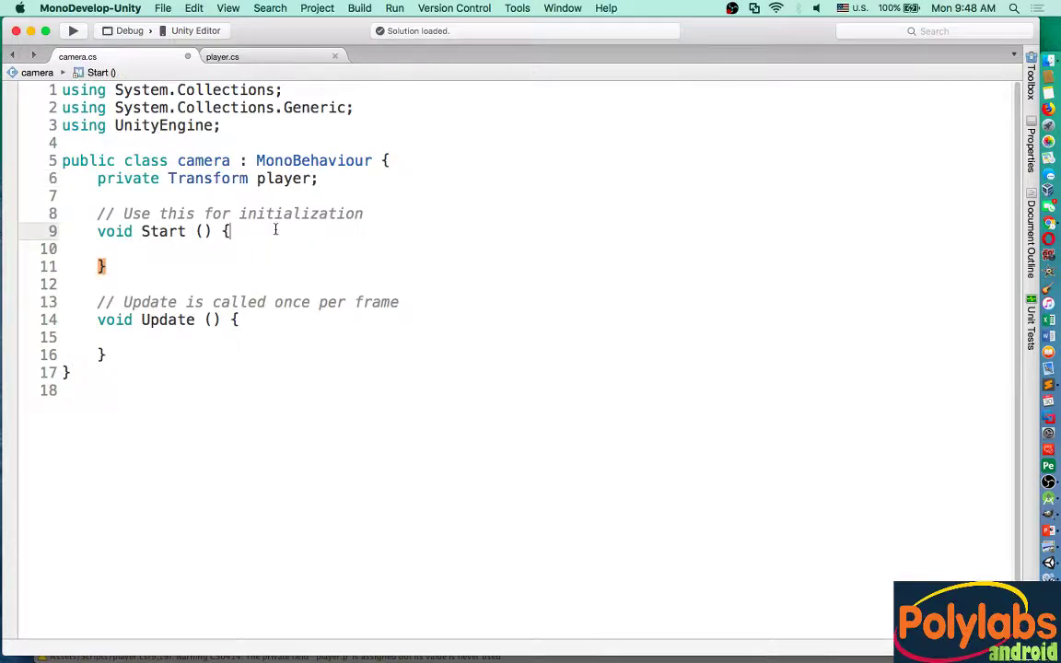
key(Return)
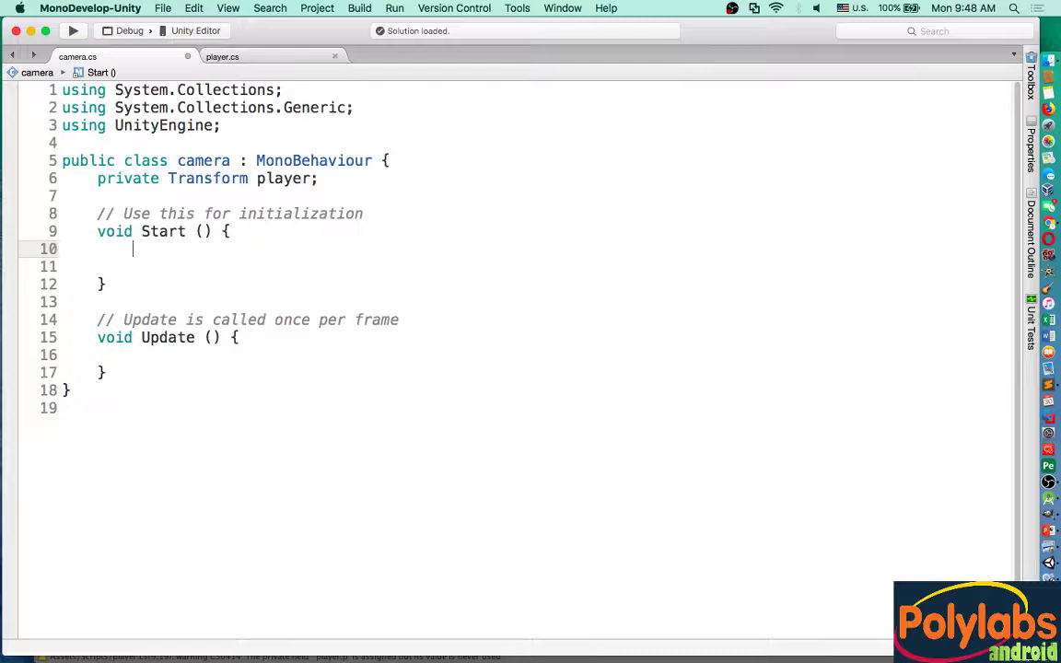
text(pl)
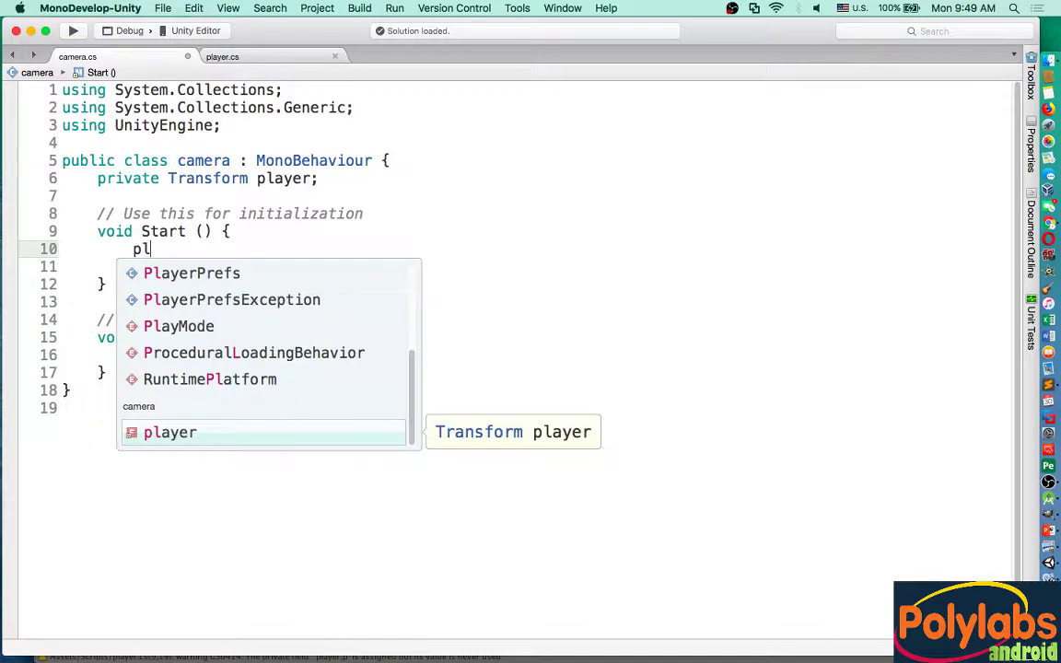
key(Return)
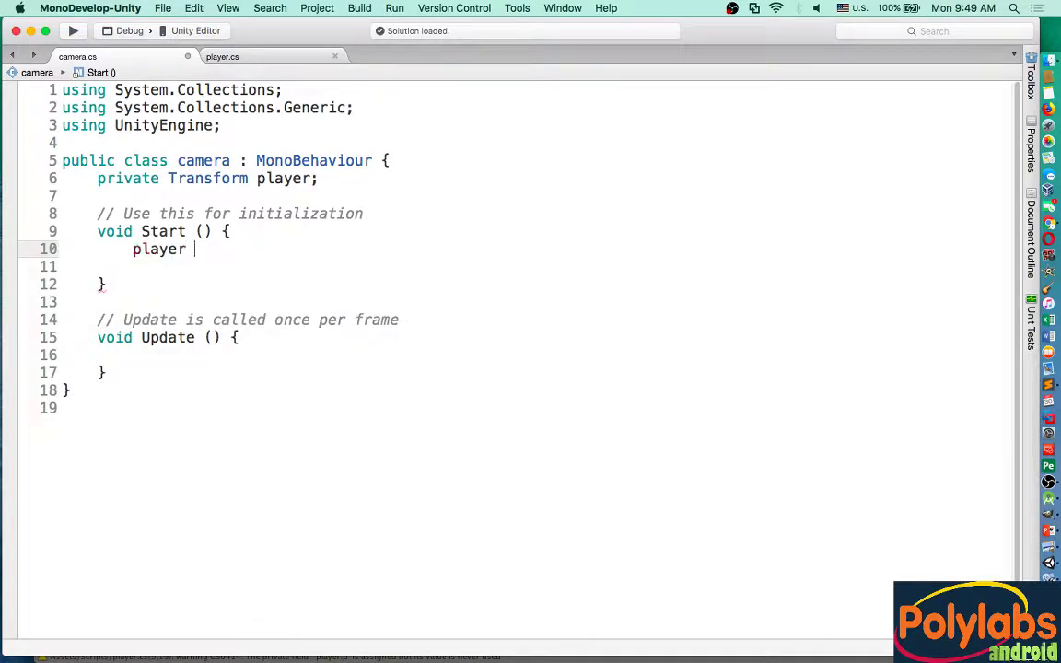
text(= GameObject.)
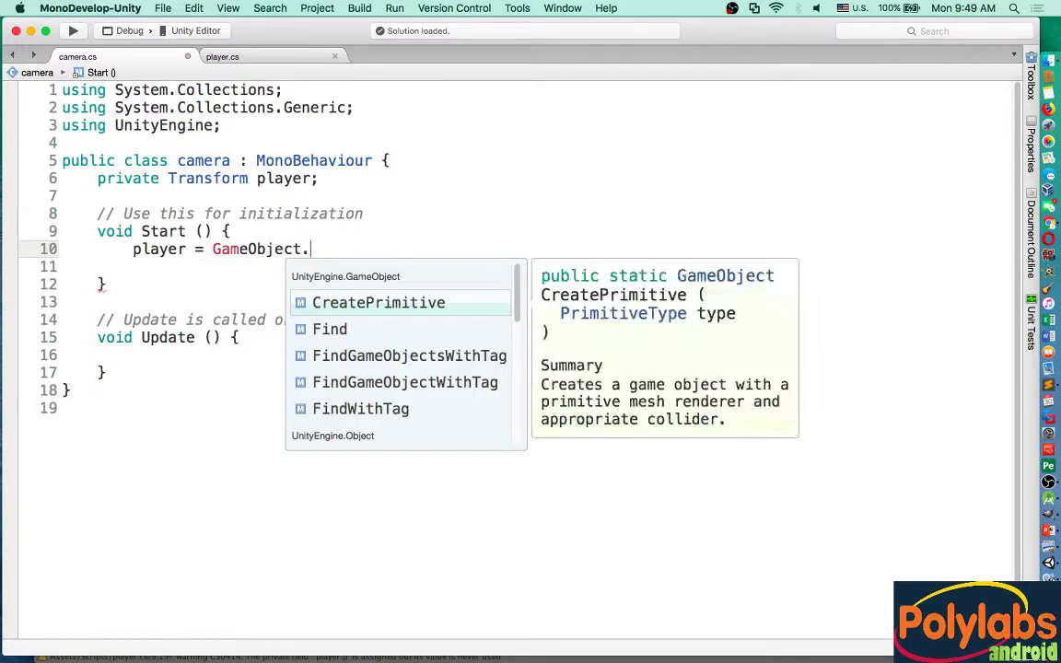
text(F)
key(Return)
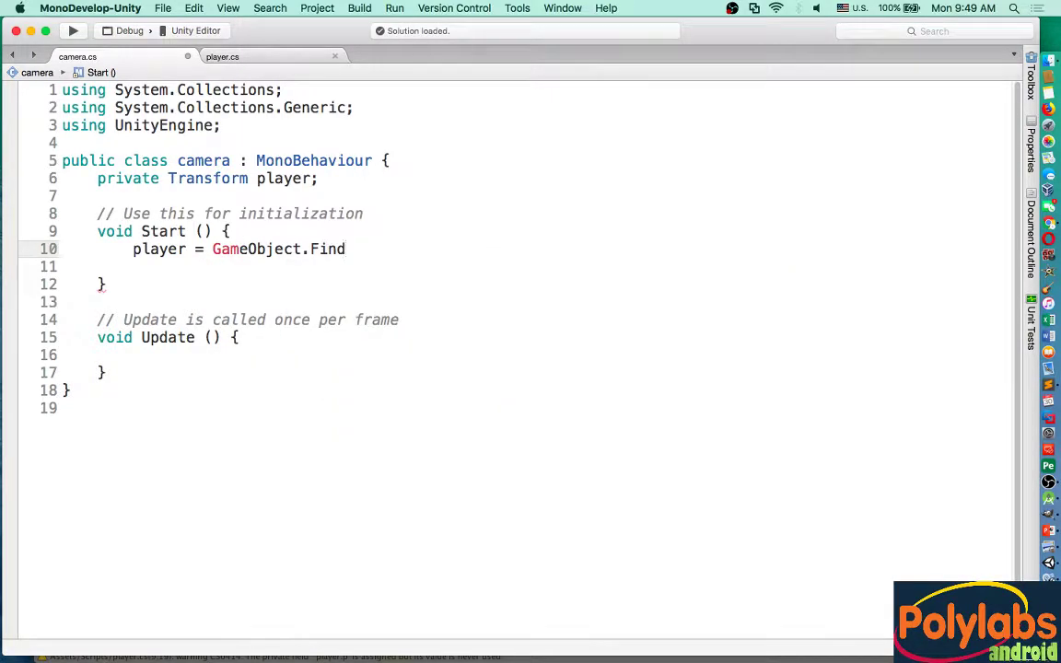
text((")
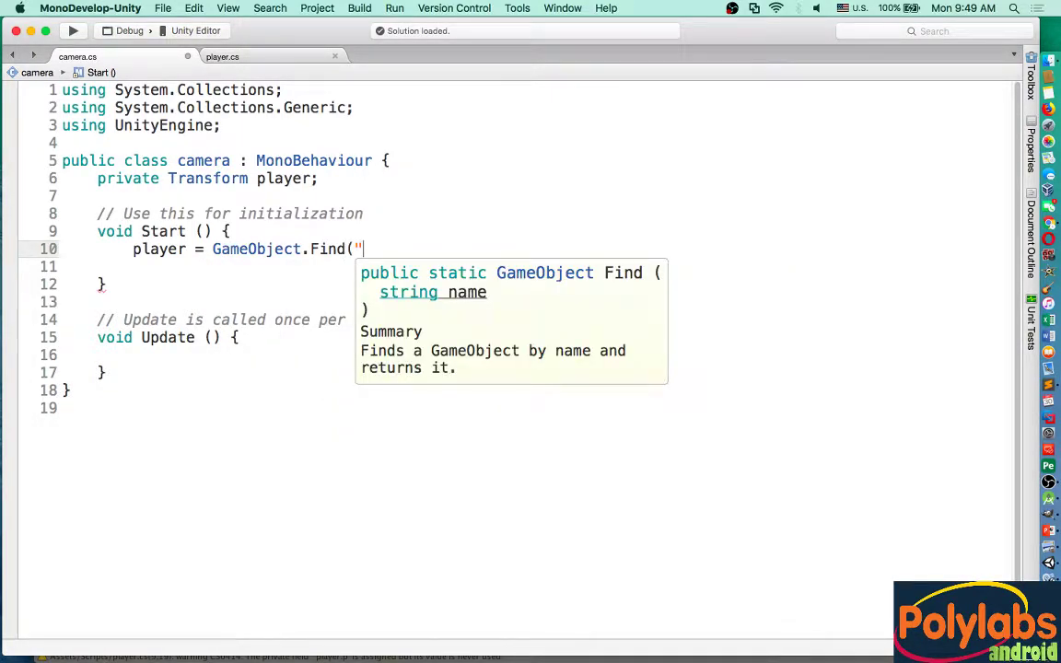
text(").t)
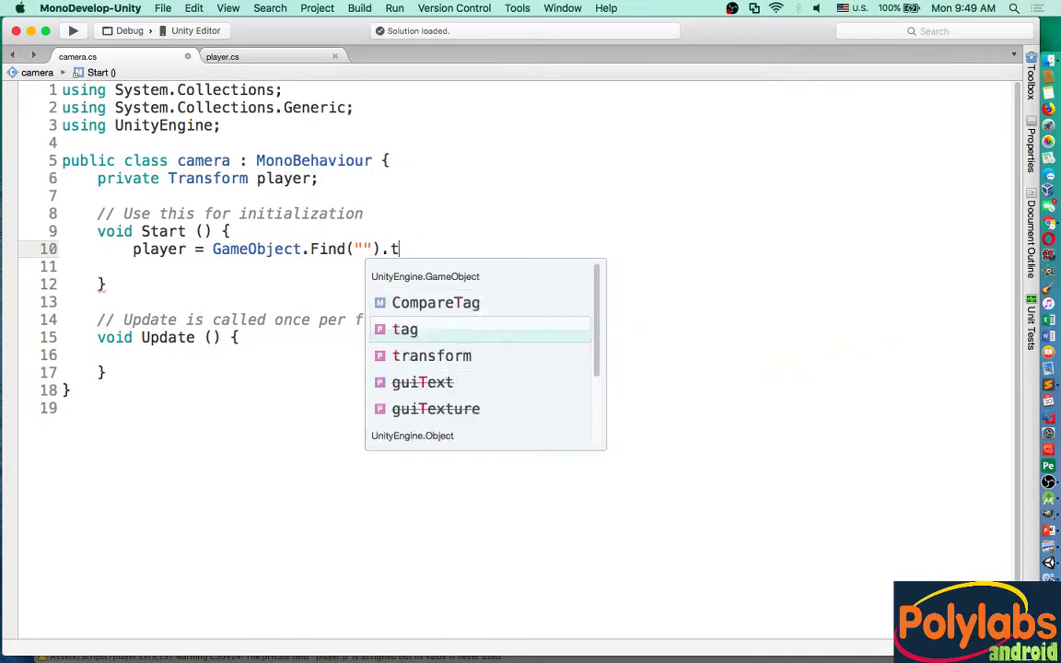
text(r)
key(Return)
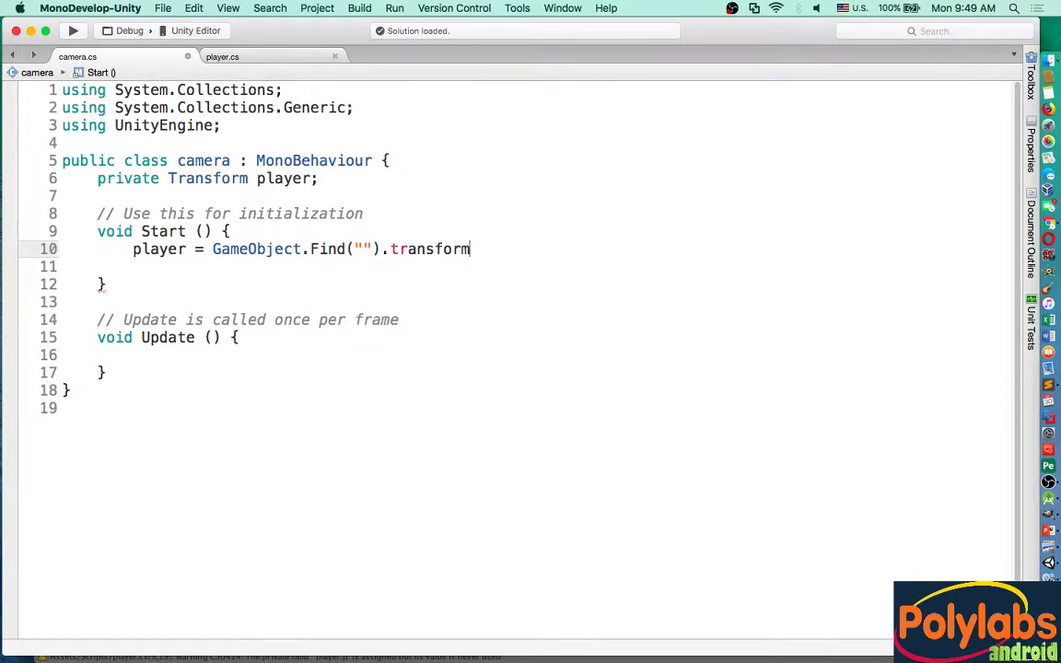
Step: End the Find line with a semicolon, then copy the player object's name from the Hierarchy
text(;)
key(super+Tab)
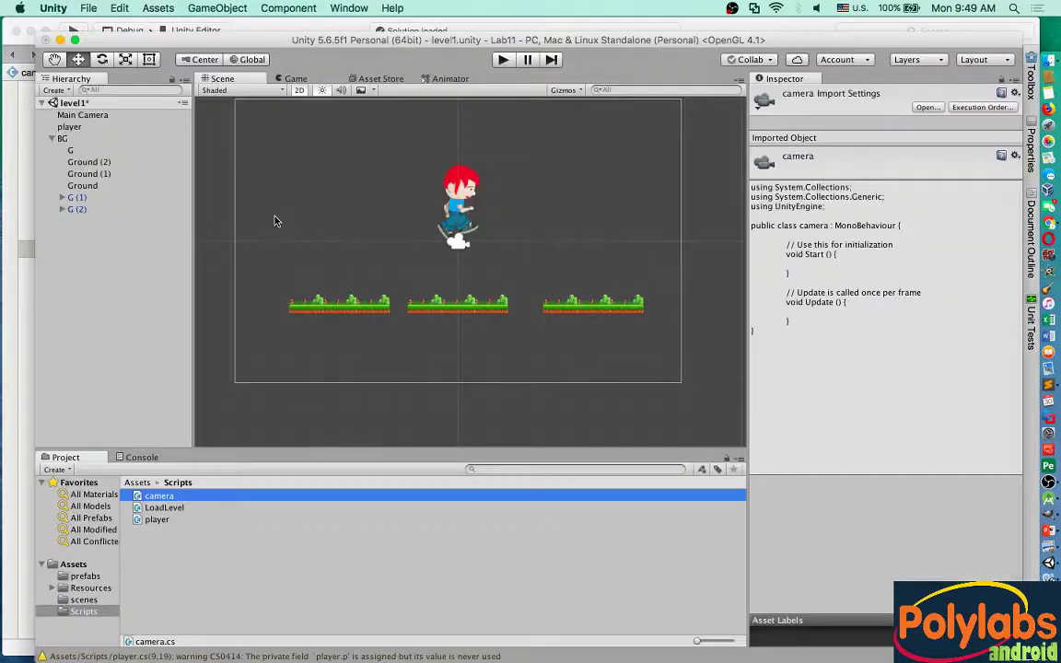
click(71, 127)
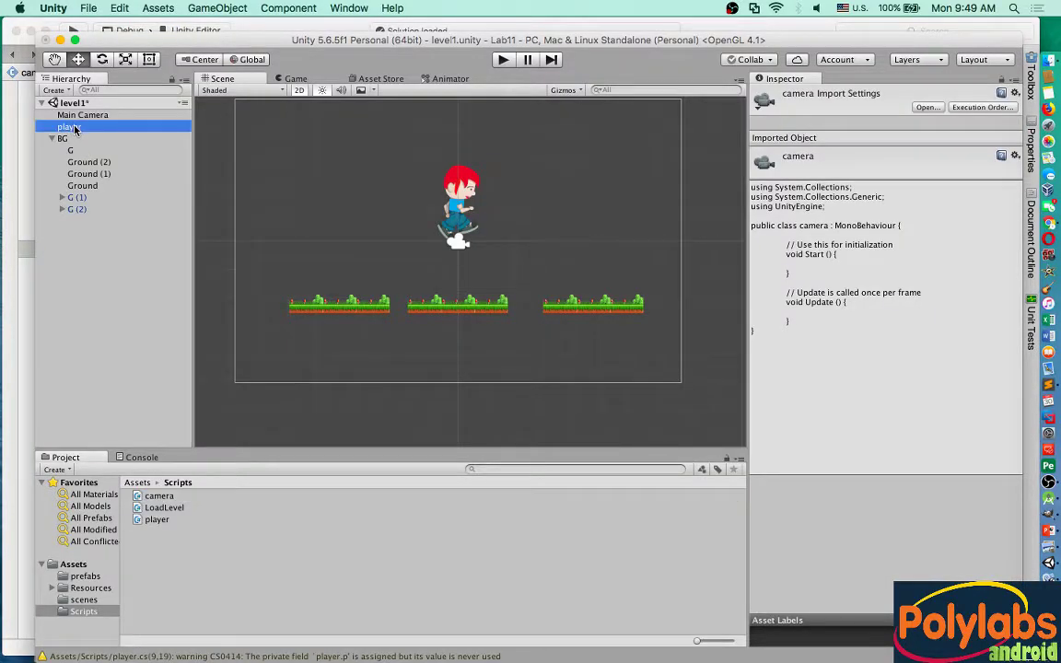
right_click(74, 127)
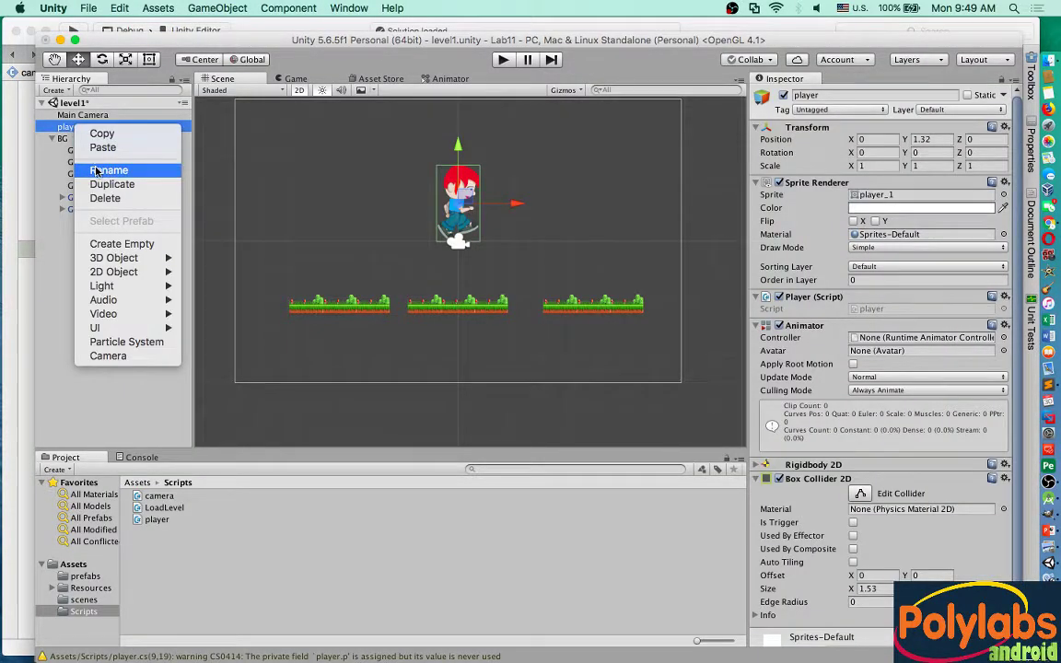
click(103, 169)
right_click(83, 128)
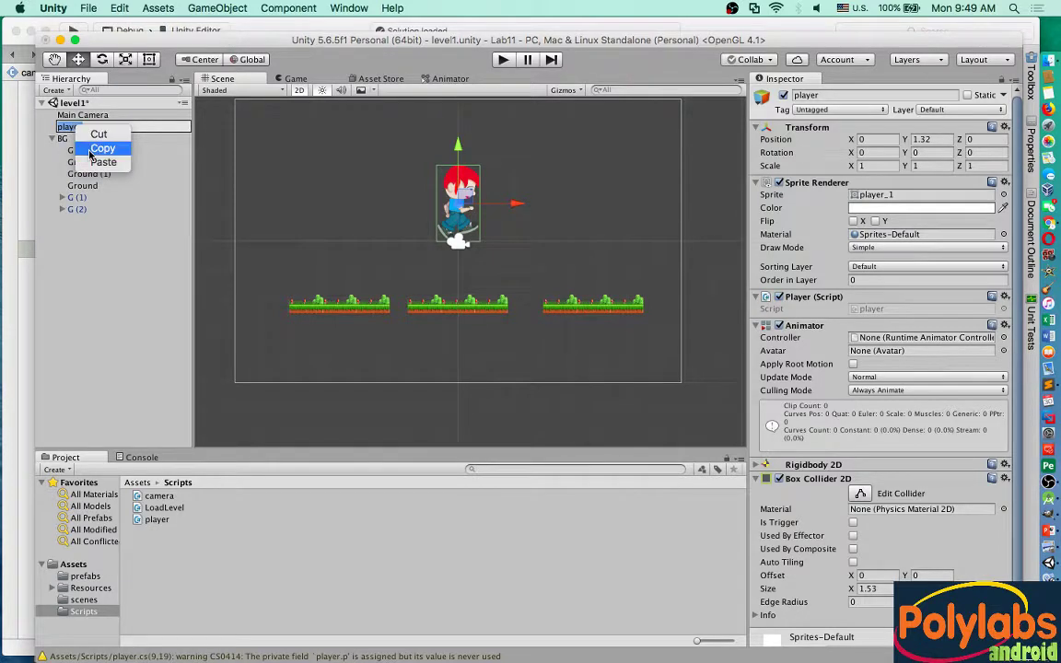
click(101, 147)
key(super+Tab)
Step: Paste player between the Find quotes so Start finds GameObject.Find("player")
click(369, 248)
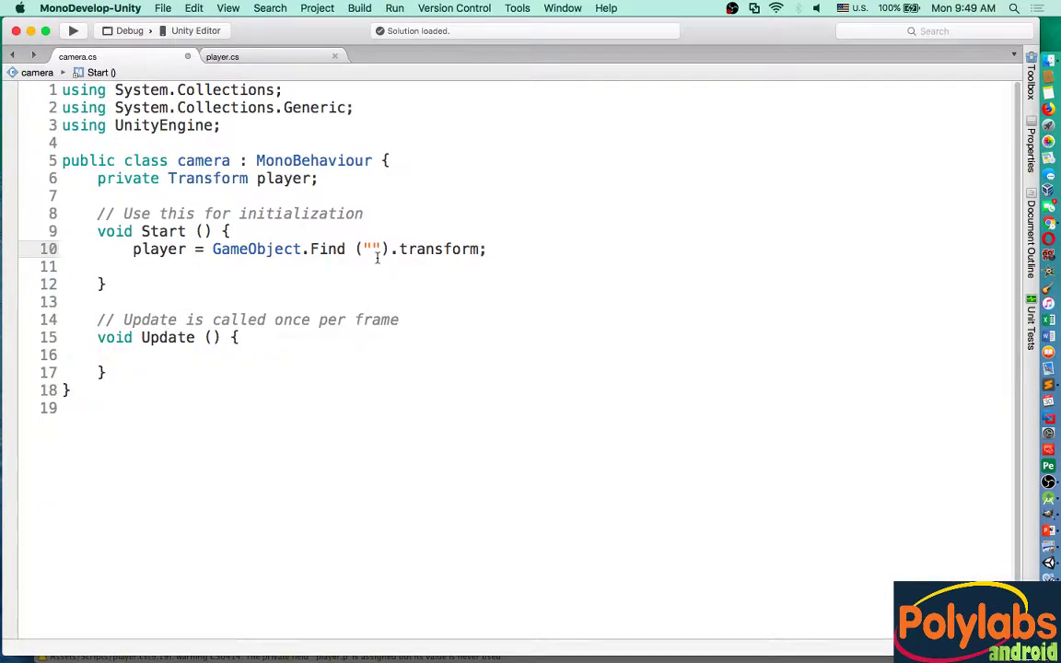
key(super+v)
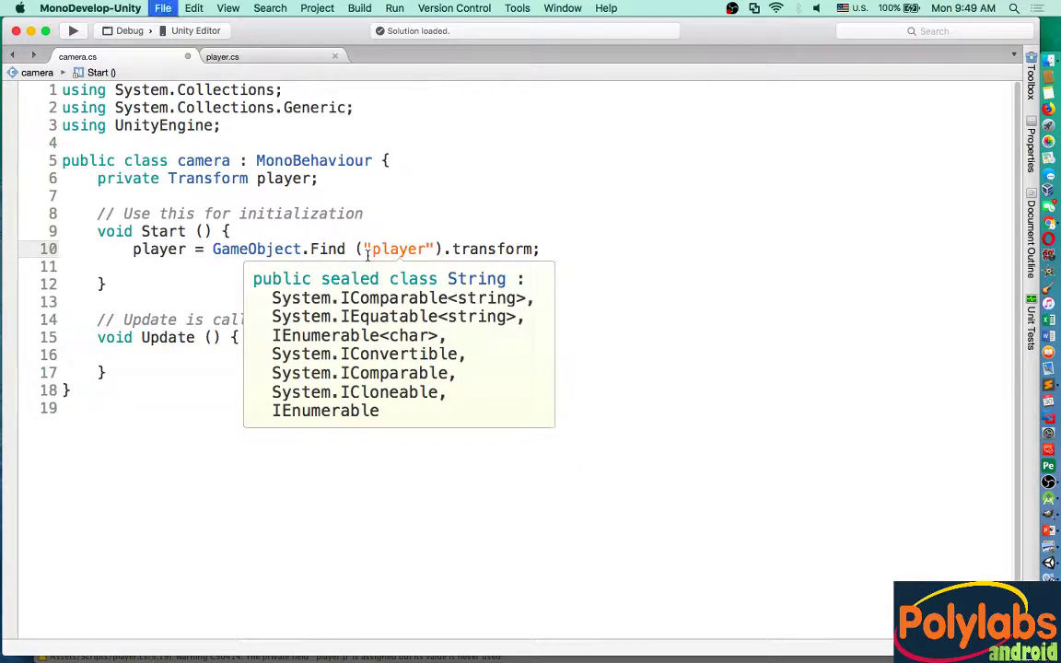
click(205, 358)
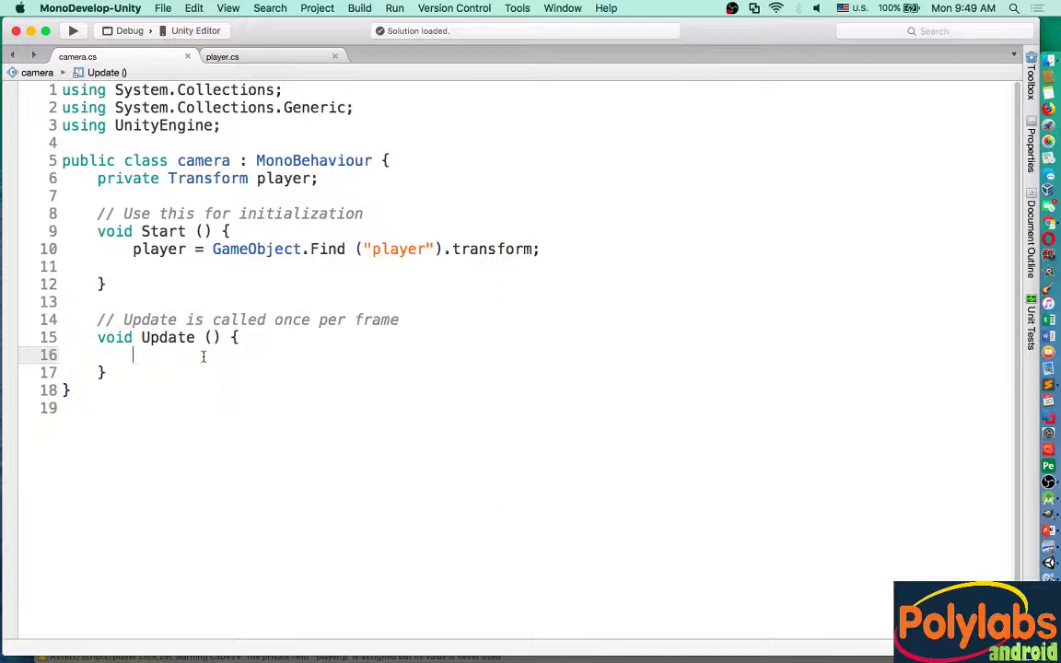
Step: Add an if (player != null) block with braces inside Update
text(i)
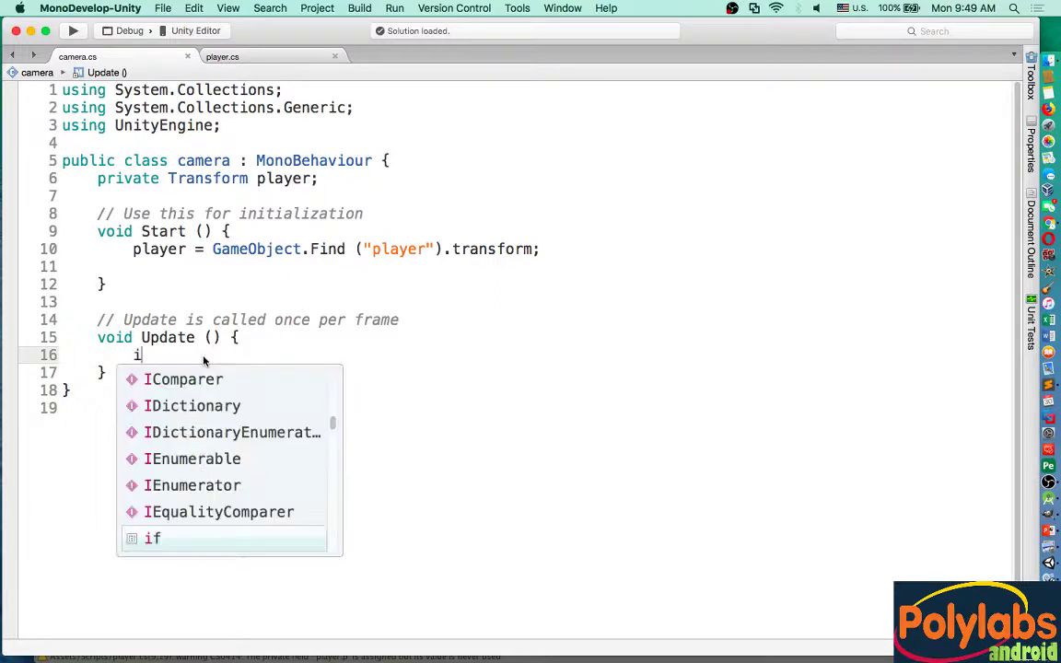
text(f)
key(Escape)
text(*)
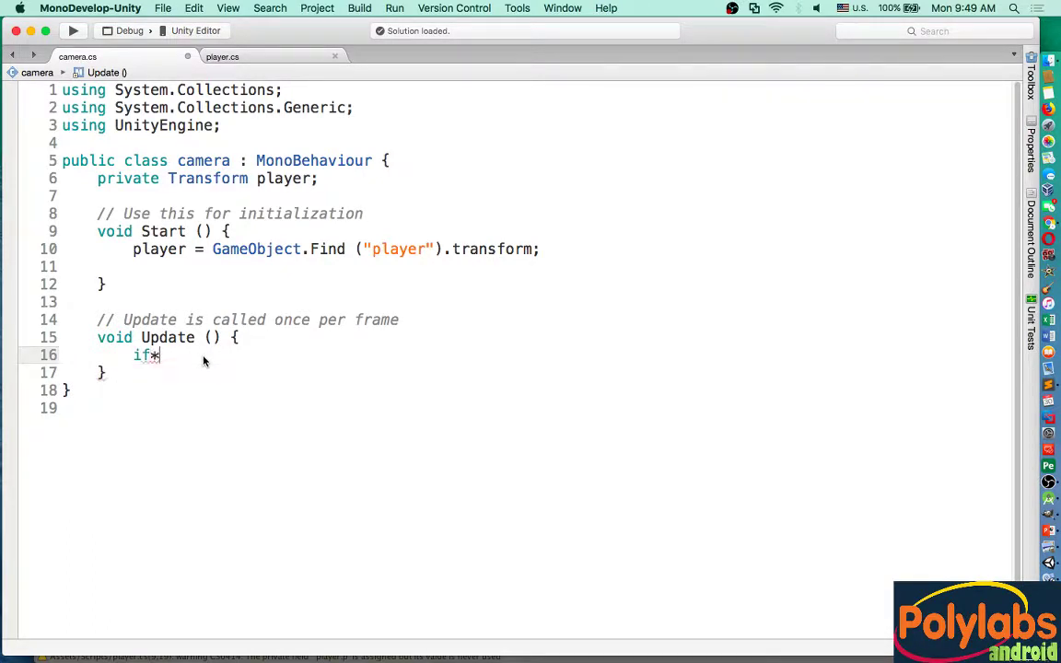
text(p)
key(BackSpace)
key(BackSpace)
text((pl)
key(Return)
text(!=n)
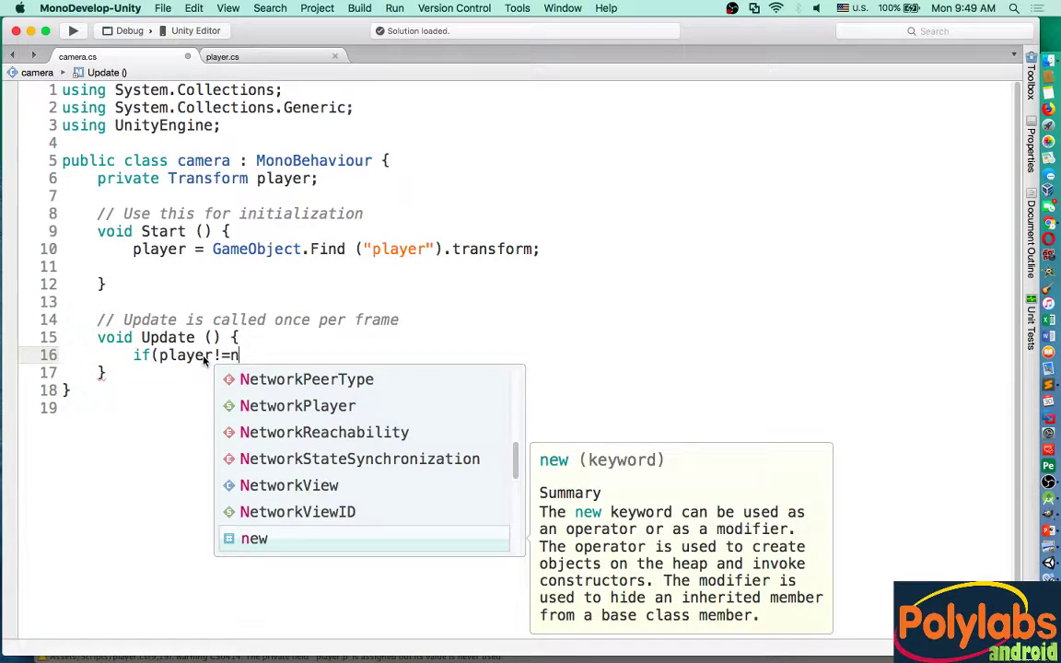
text(u)
key(Return)
text())
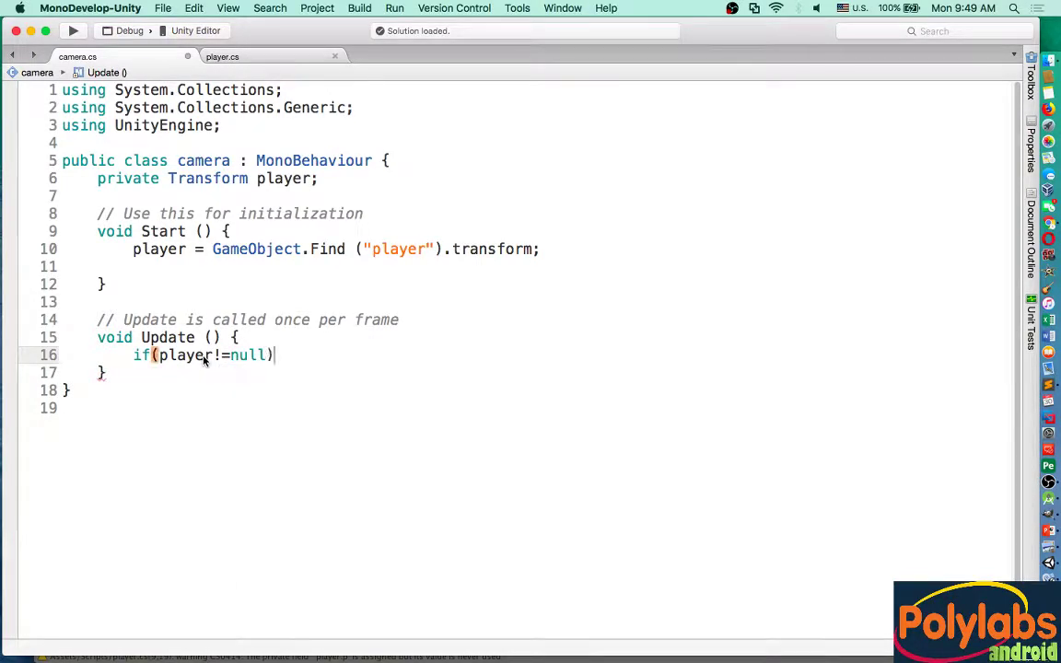
key(Return)
text({)
key(Return)
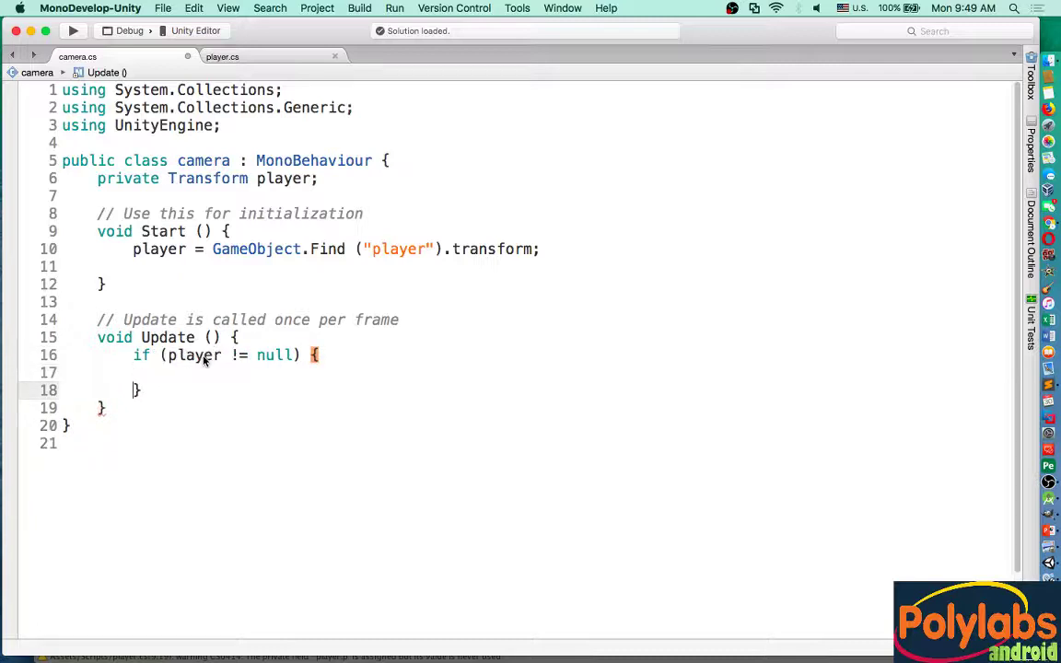
key(Up)
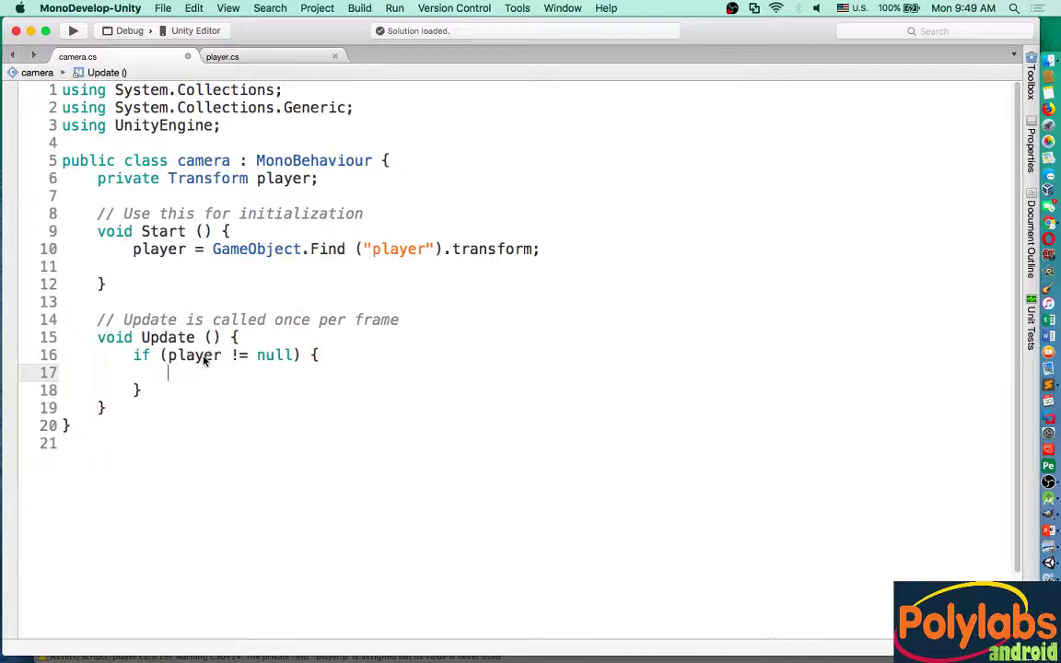
Step: Inside the block, write Vector3 pos = transform.position;
text(V)
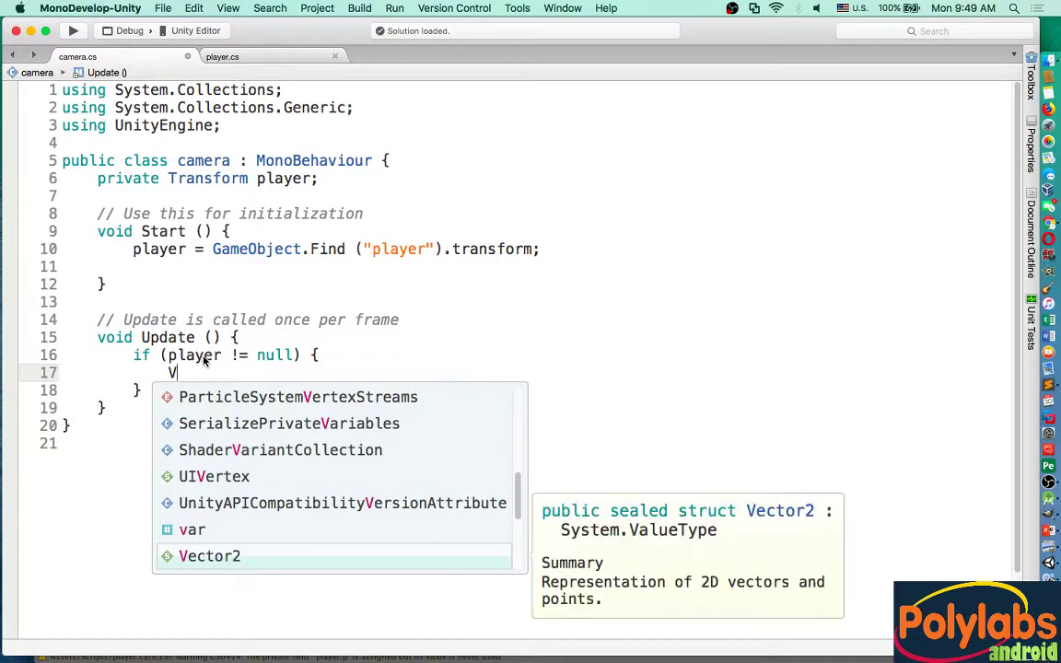
text(ec)
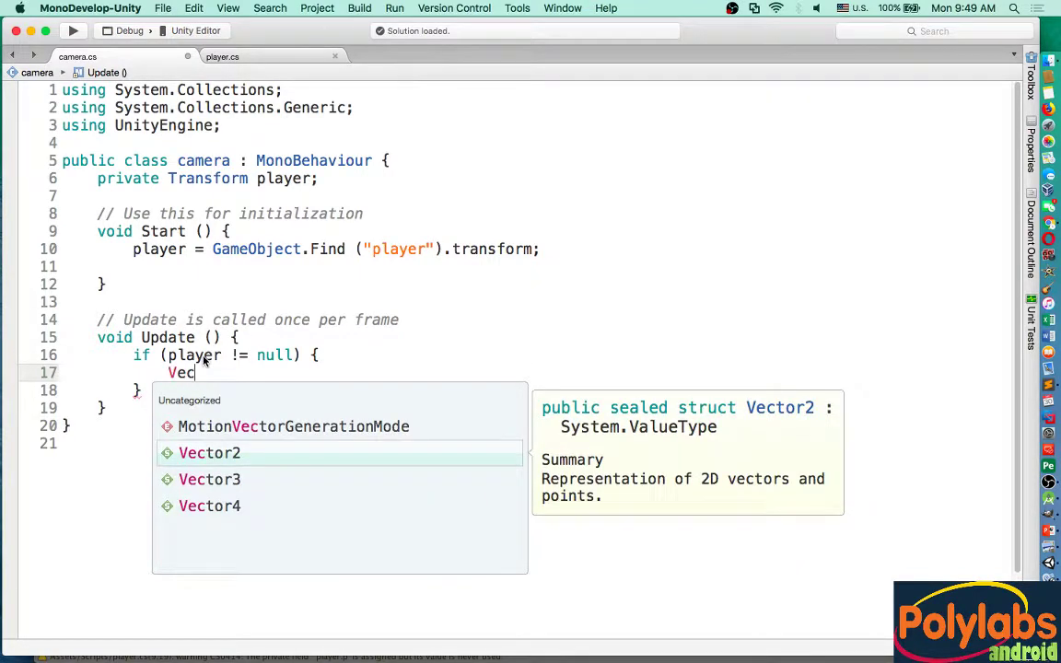
text(tor3 v)
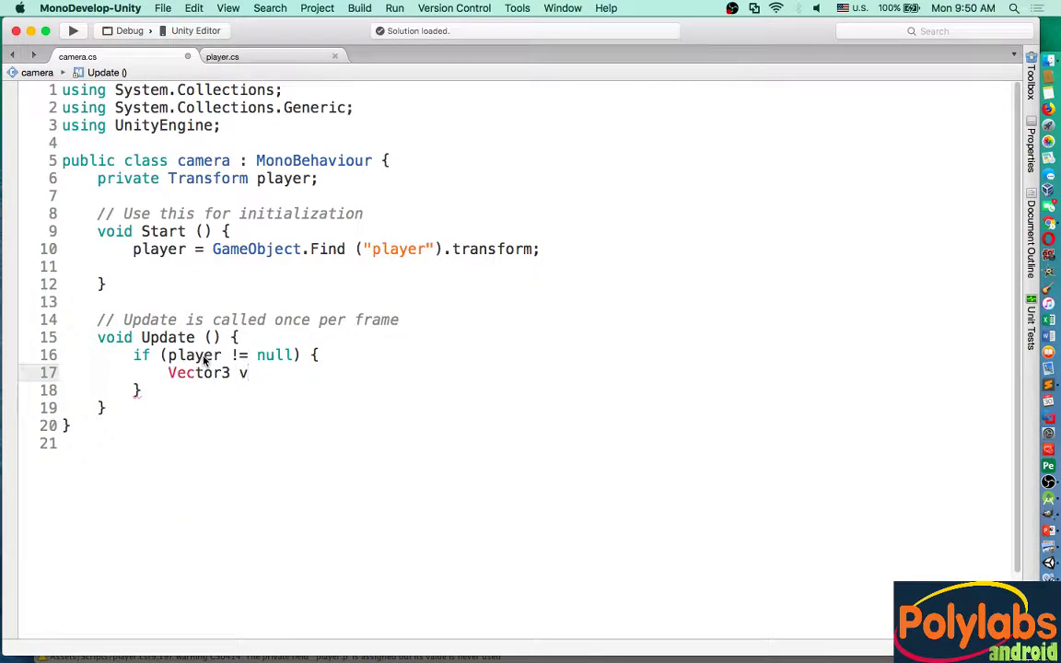
key(BackSpace)
text(pos)
text( = tra)
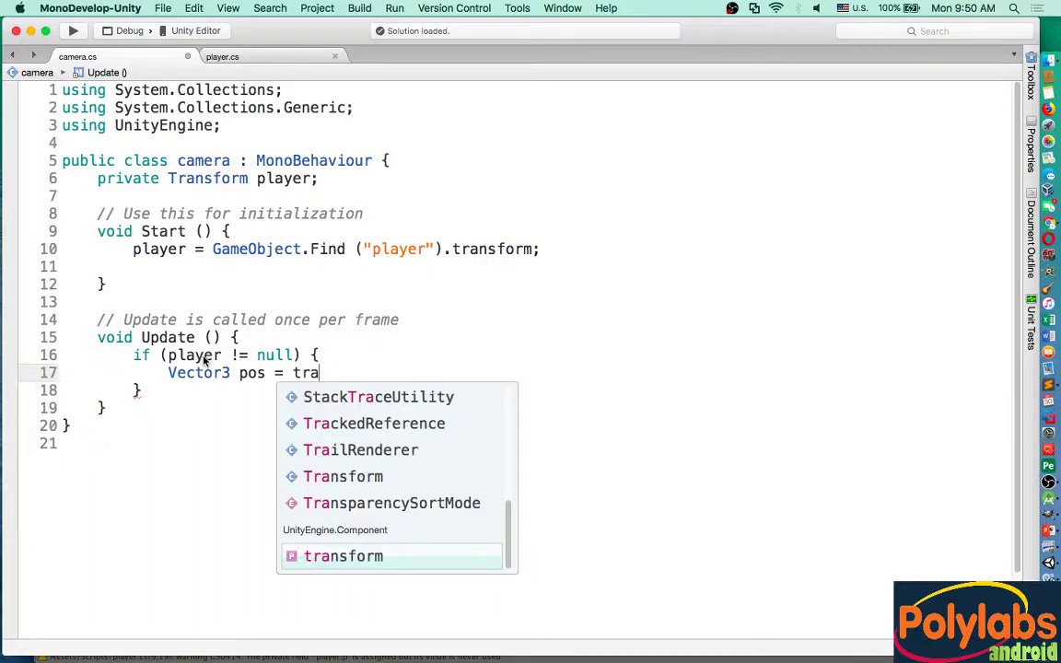
text(nsform.posi)
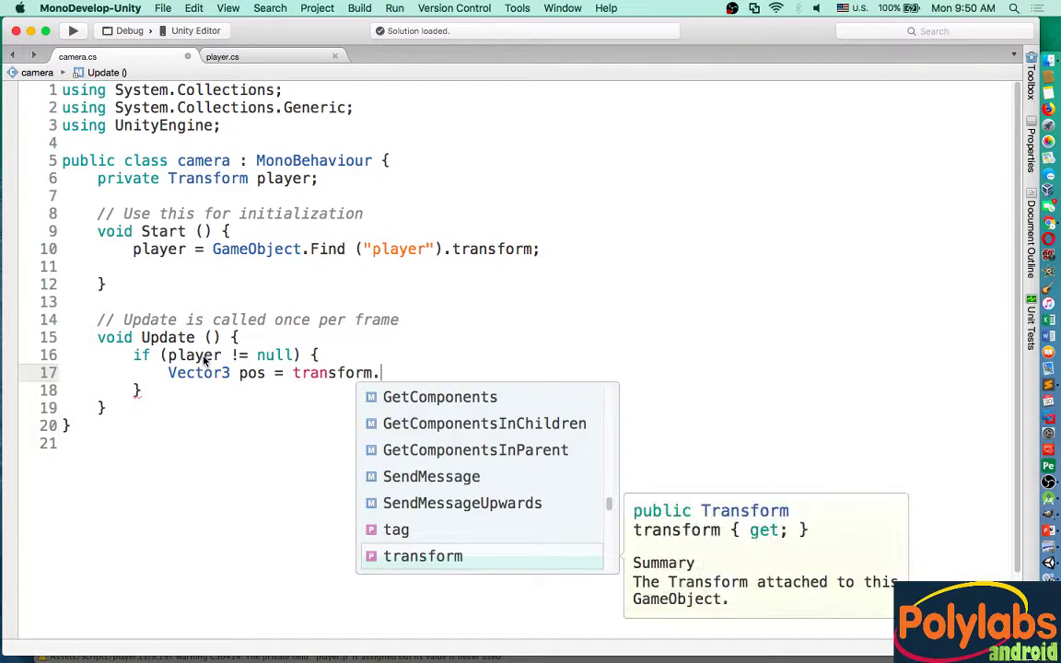
text(t)
key(BackSpace)
text(p)
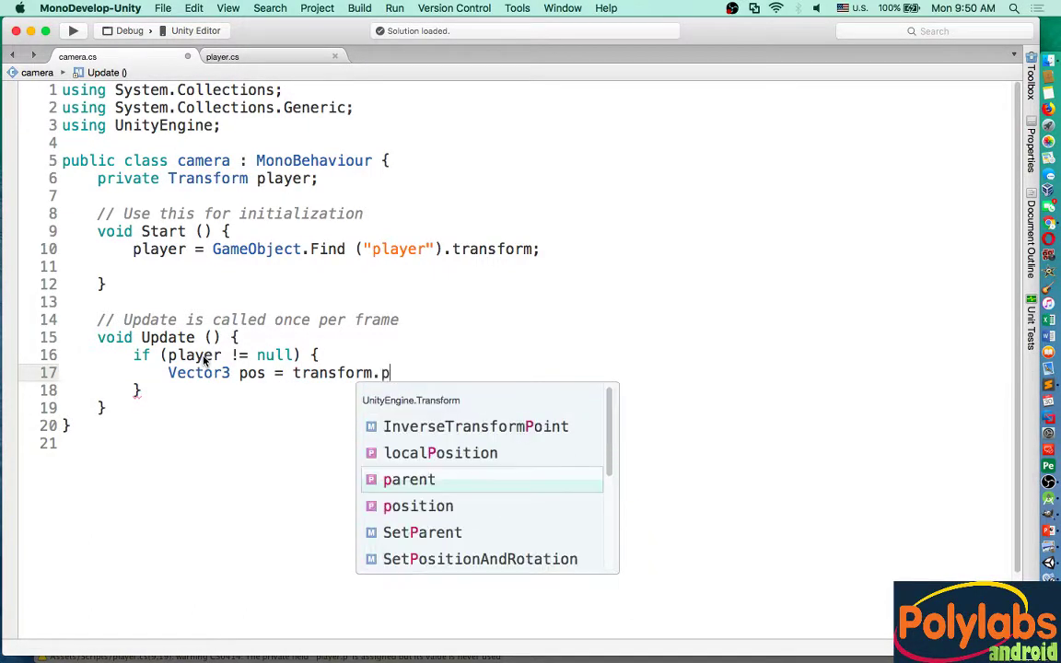
text(o)
key(Return)
text(;)
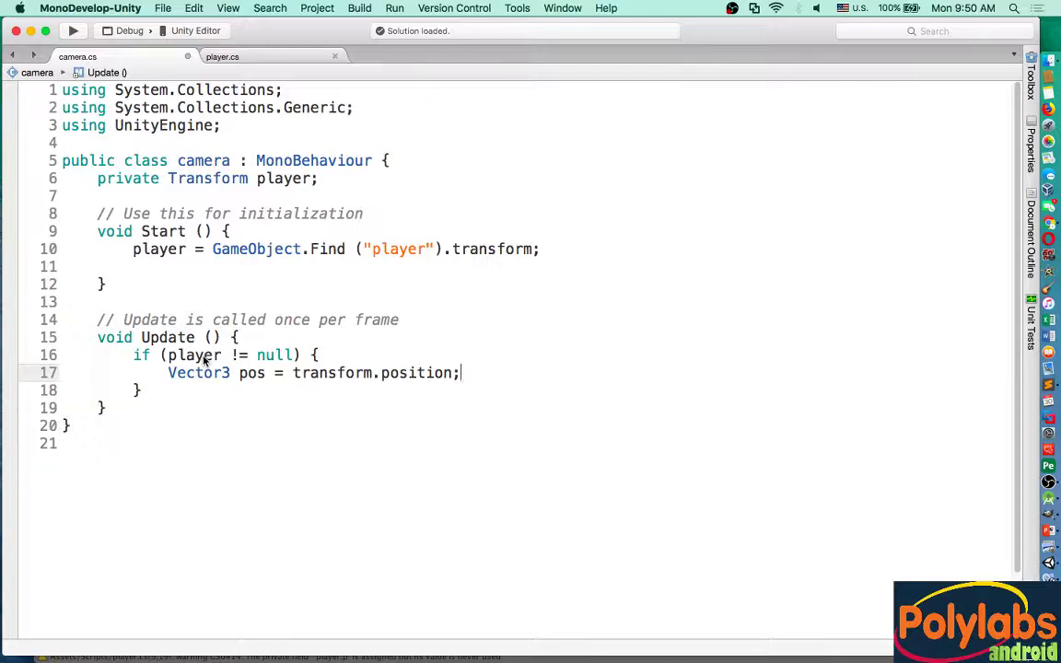
key(Return)
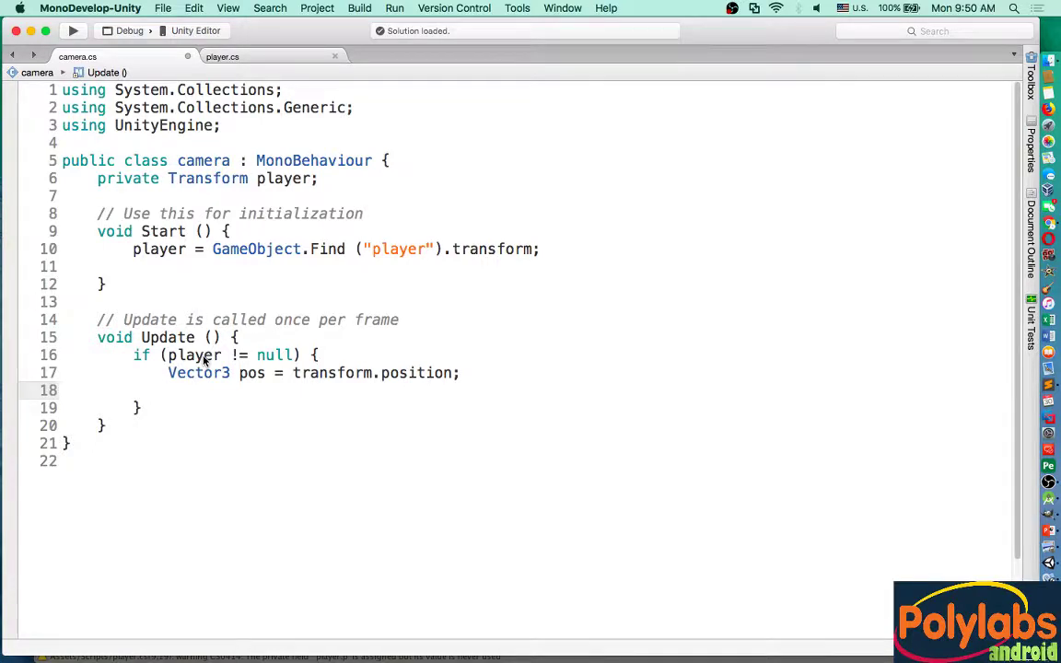
Step: Add the line pos.x = player.position.x; below it
text(po)
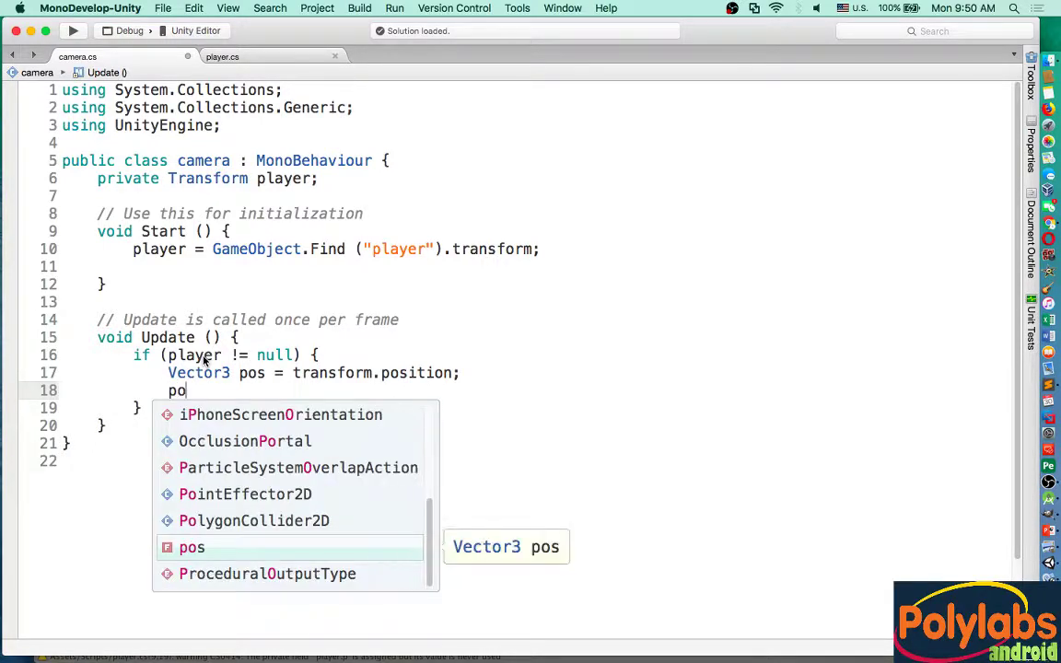
text(s,x)
key(BackSpace)
key(BackSpace)
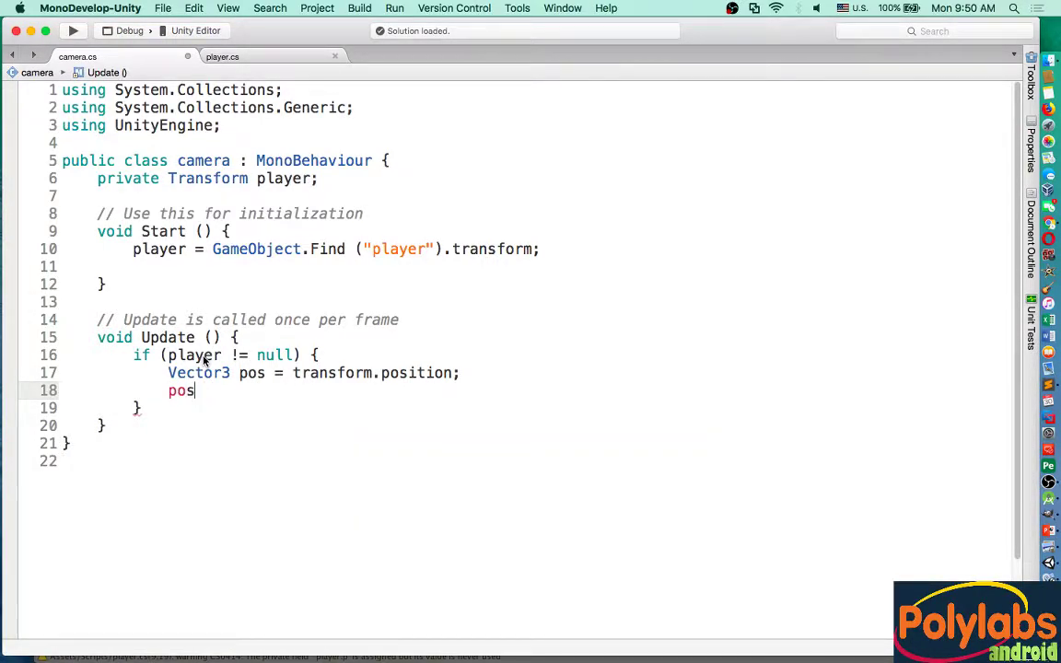
text(.x)
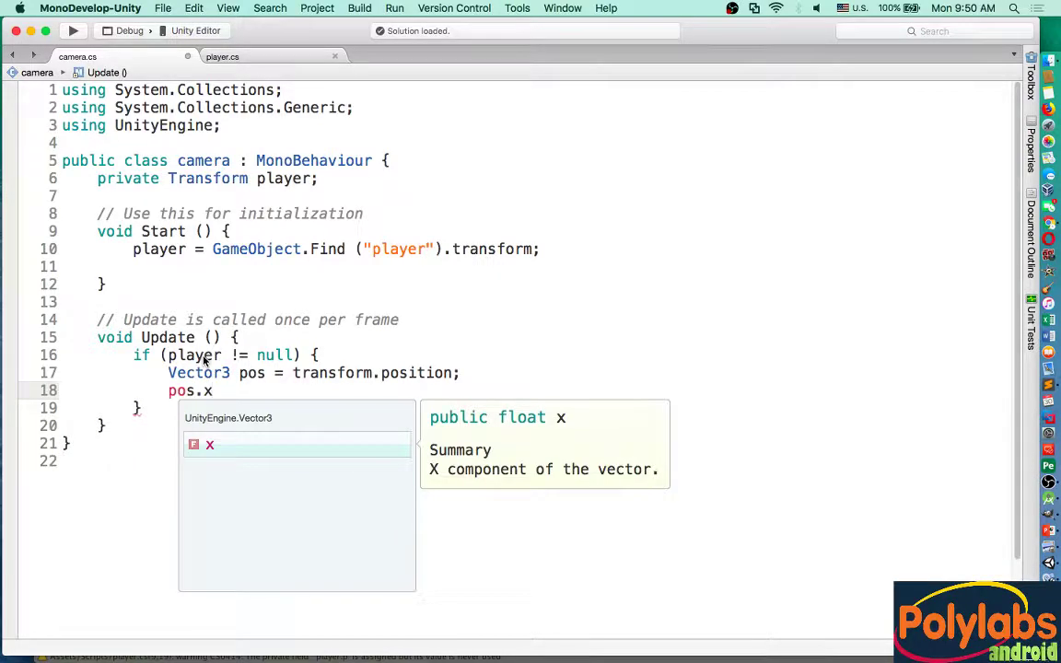
text( = )
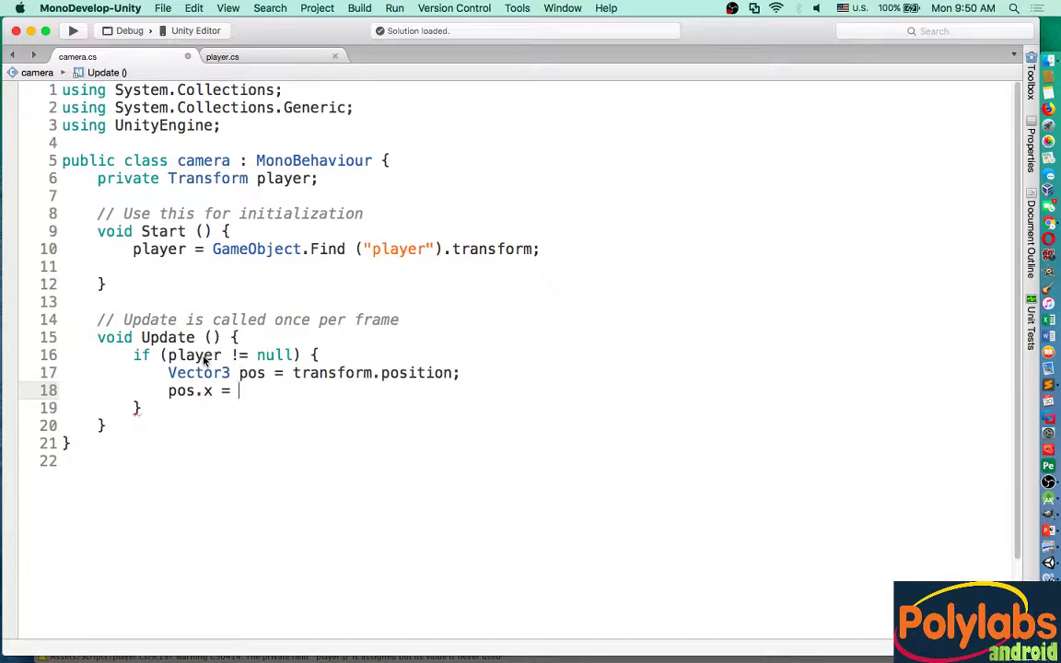
text(pl)
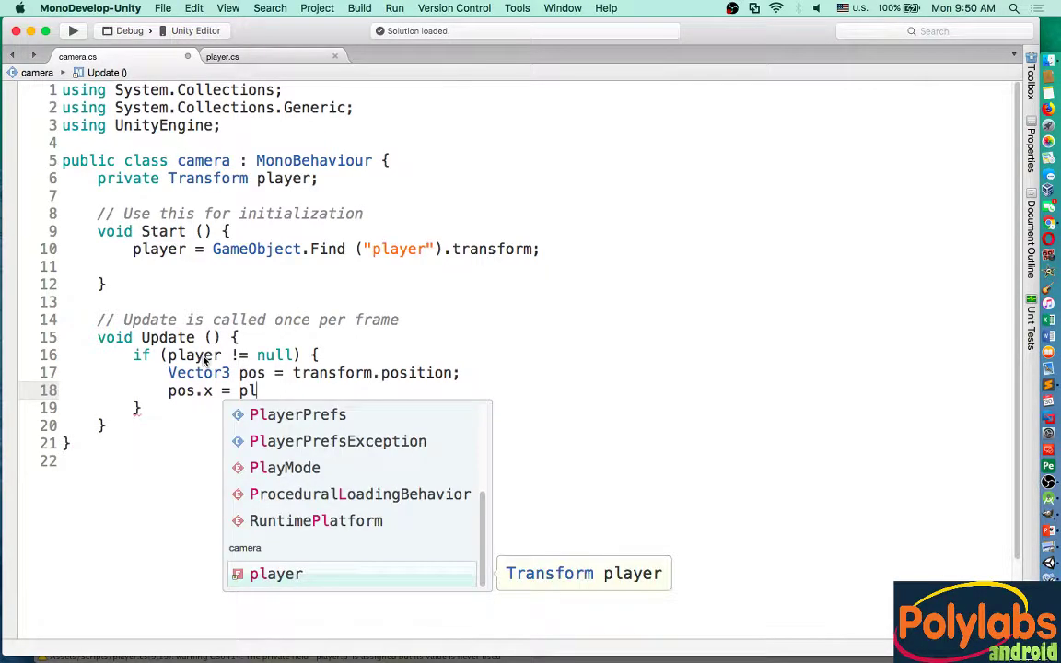
key(Return)
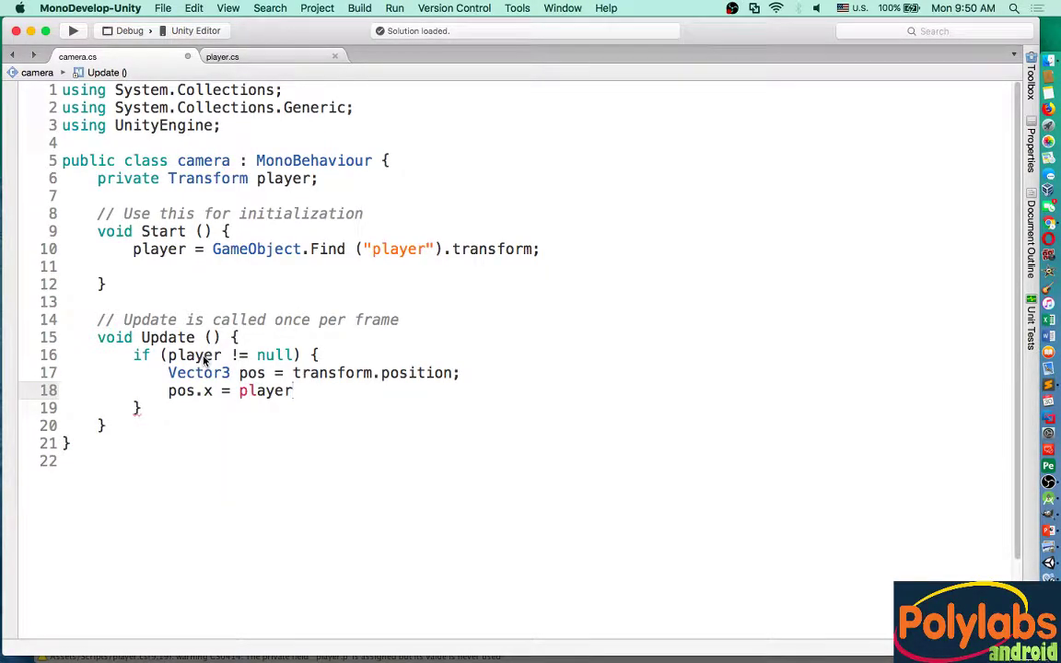
text(.tr)
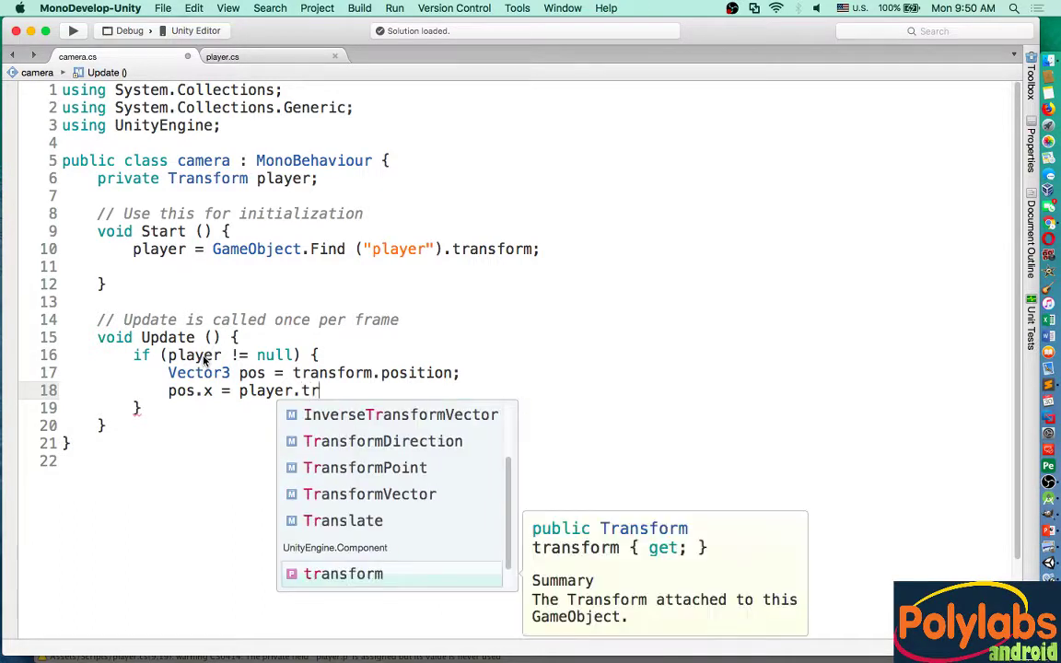
text(ansform.x)
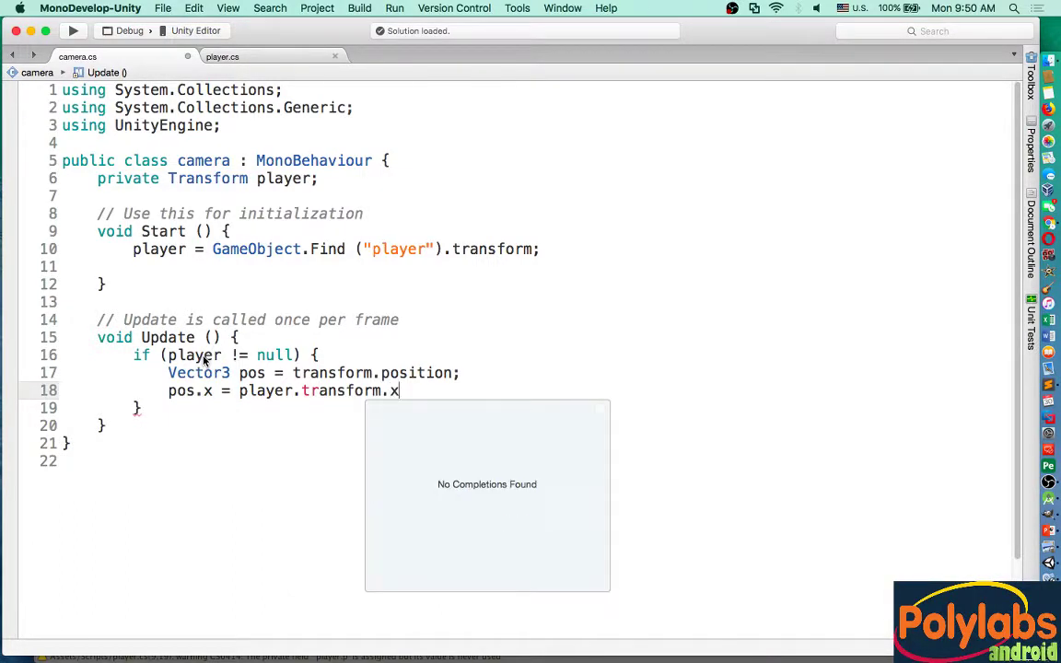
key(BackSpace)
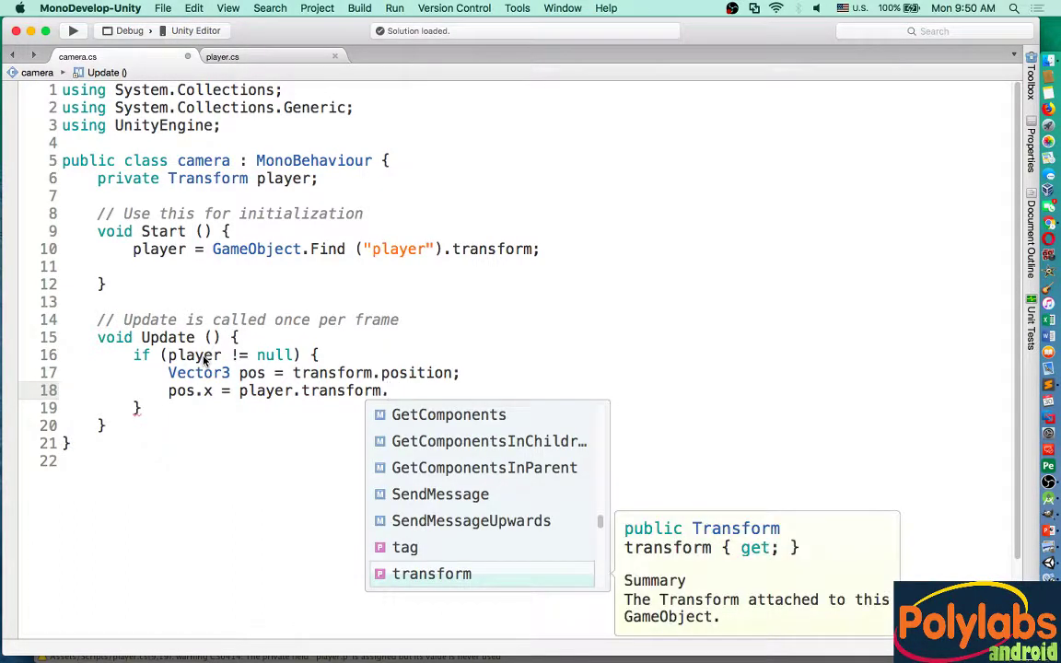
key(BackSpace)
key(BackSpace)
key(BackSpace)
key(BackSpace)
key(BackSpace)
key(BackSpace)
key(BackSpace)
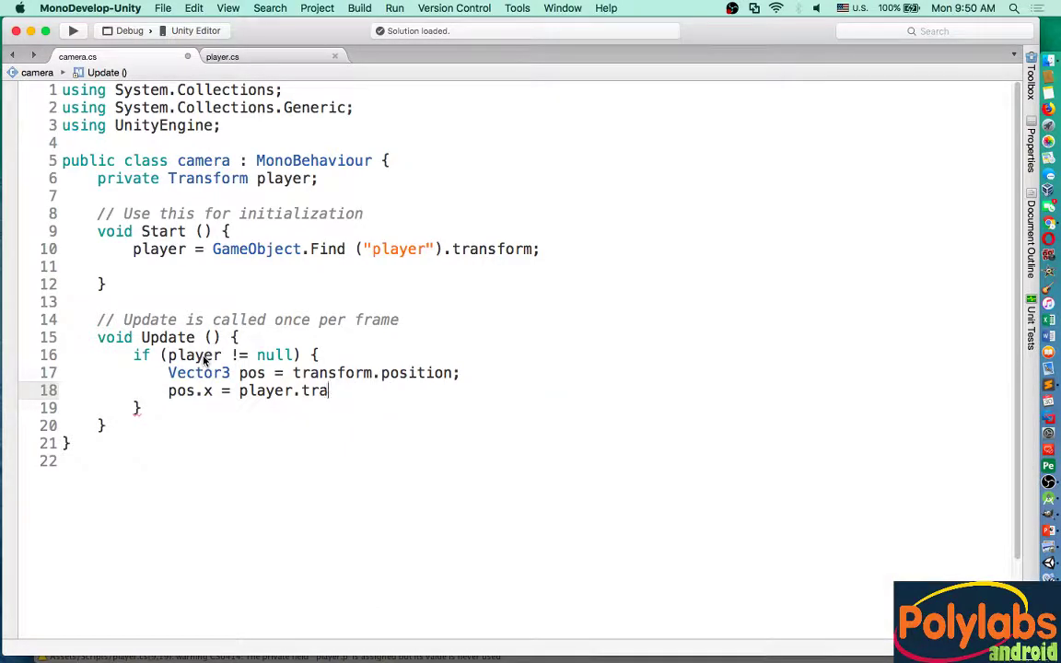
key(BackSpace)
key(BackSpace)
key(BackSpace)
key(BackSpace)
text(.po)
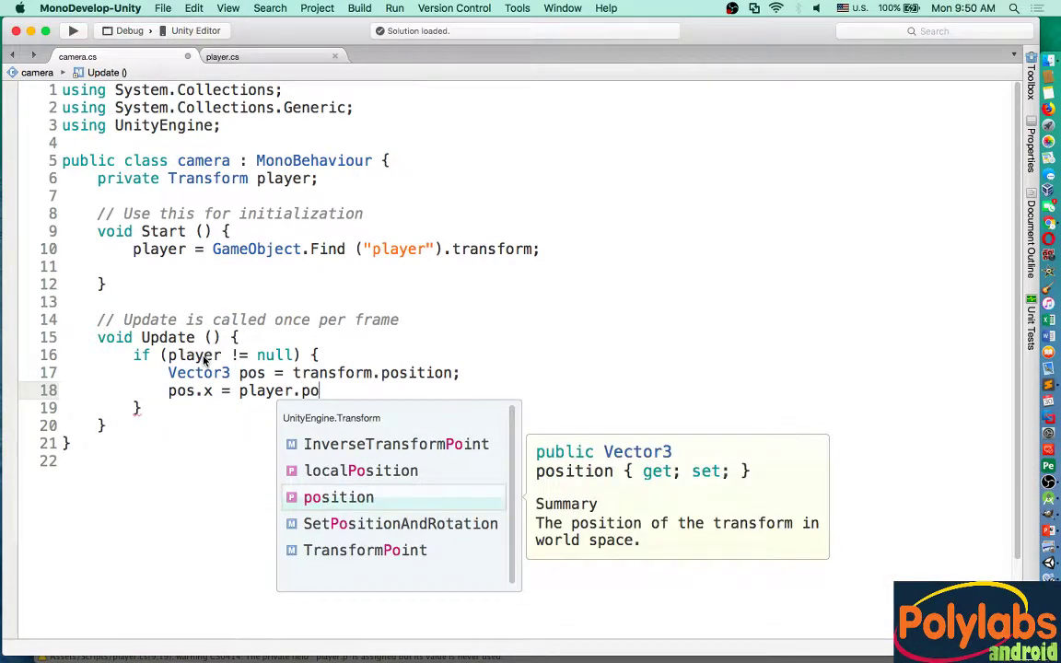
text(sition.x)
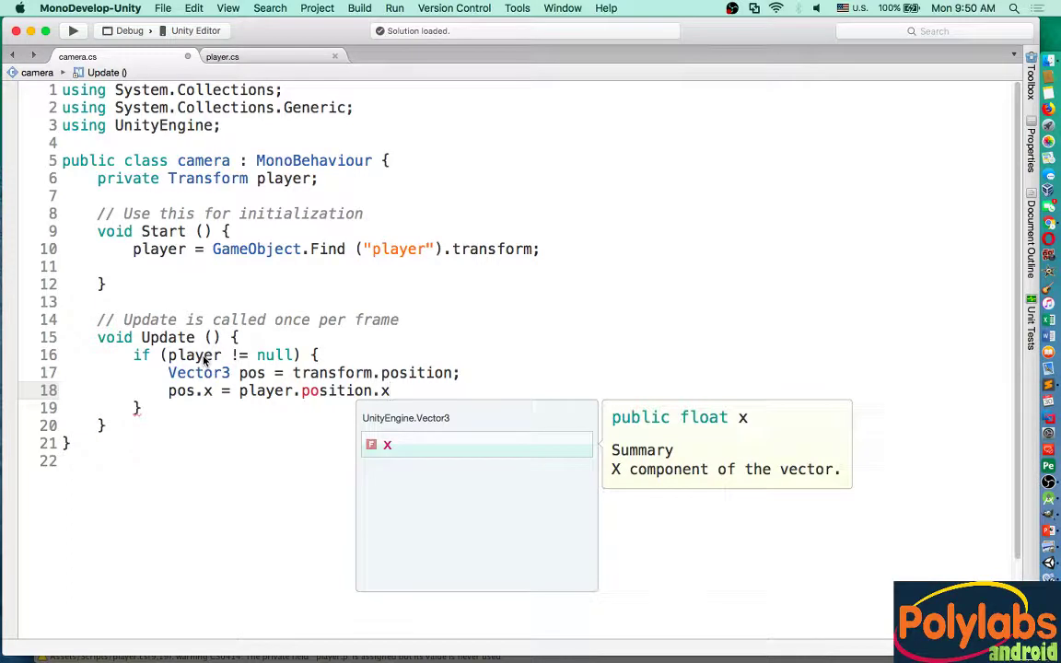
text(;)
key(Return)
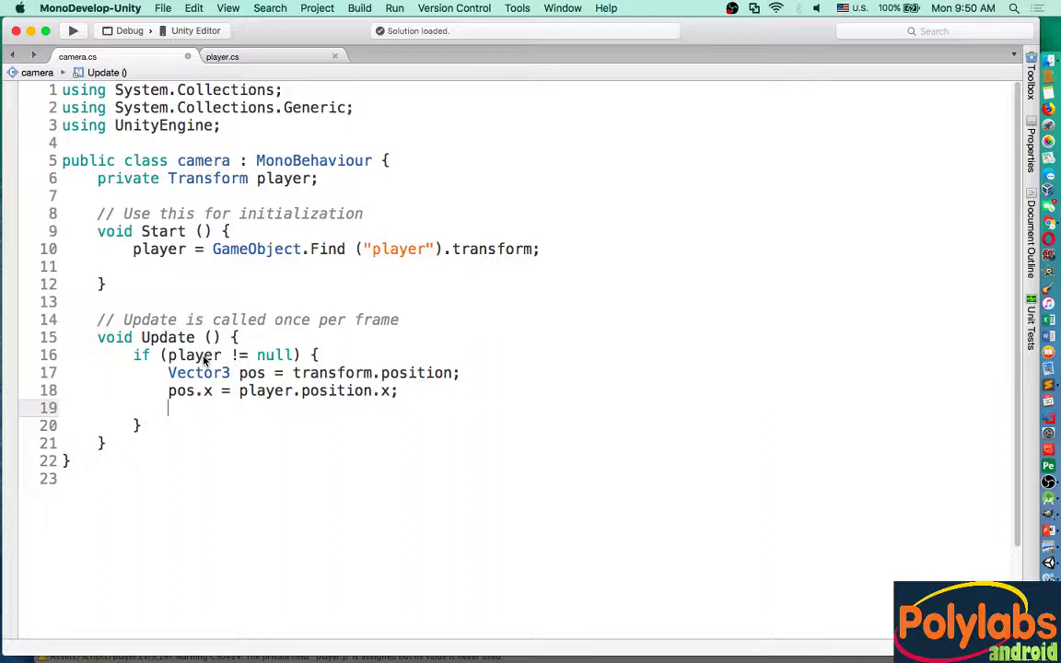
Step: Write transform.position = pos; to assign the updated position back
text(tra)
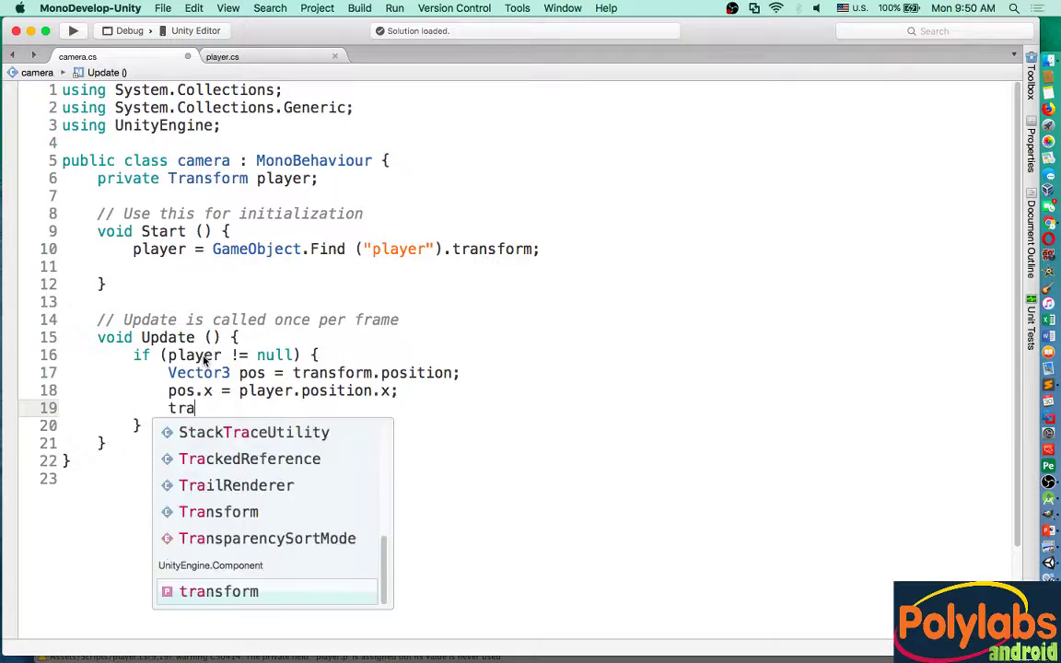
key(Return)
text(.p)
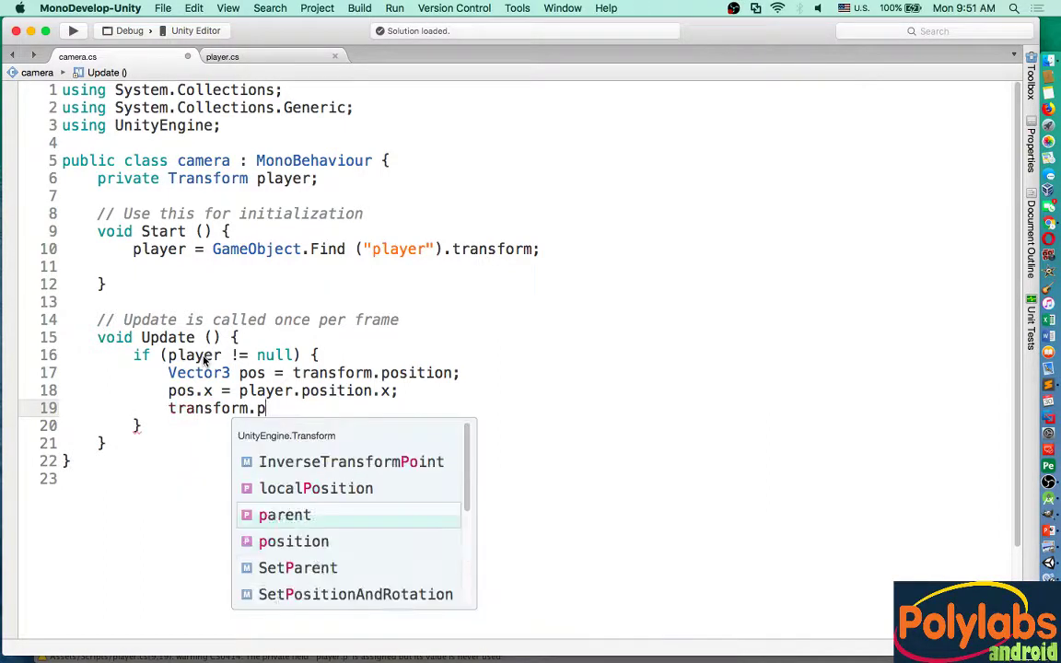
text(o)
key(Return)
text(= )
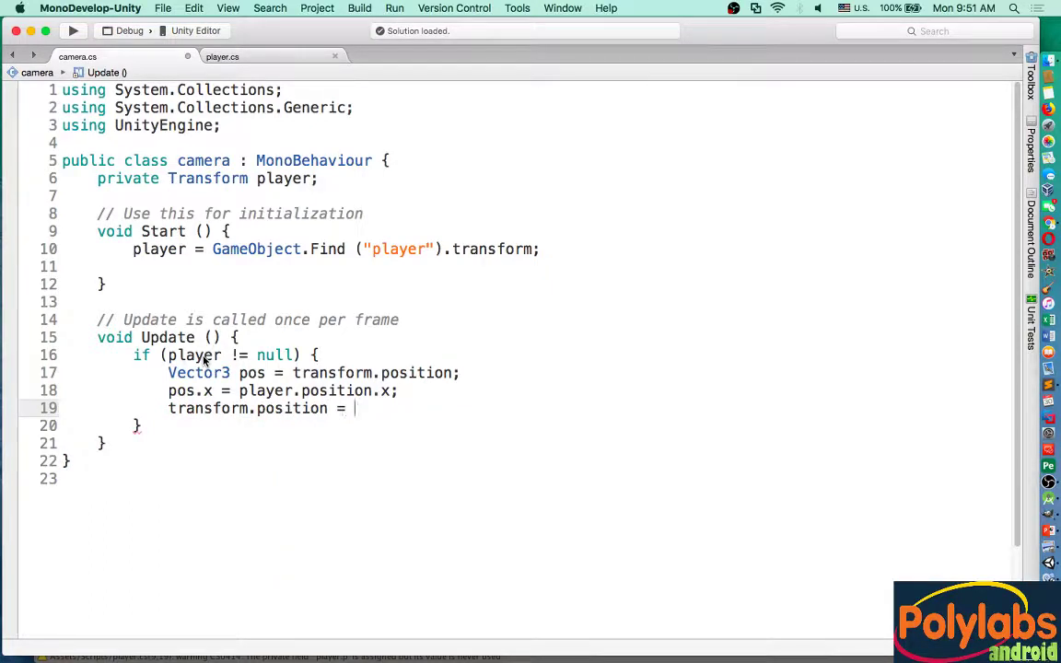
text(pos)
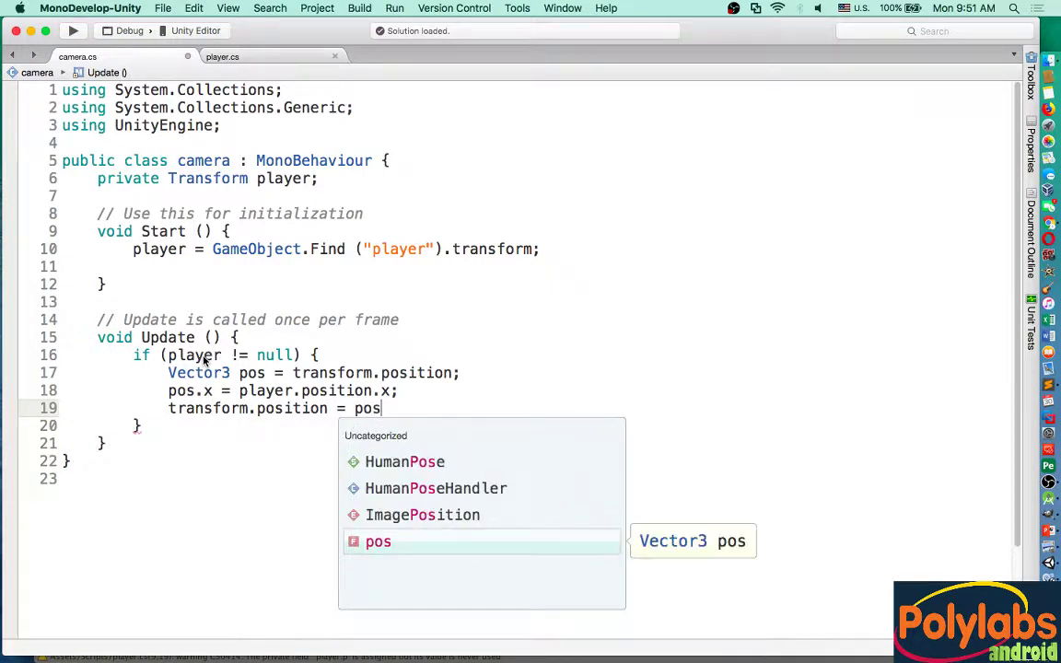
text(;)
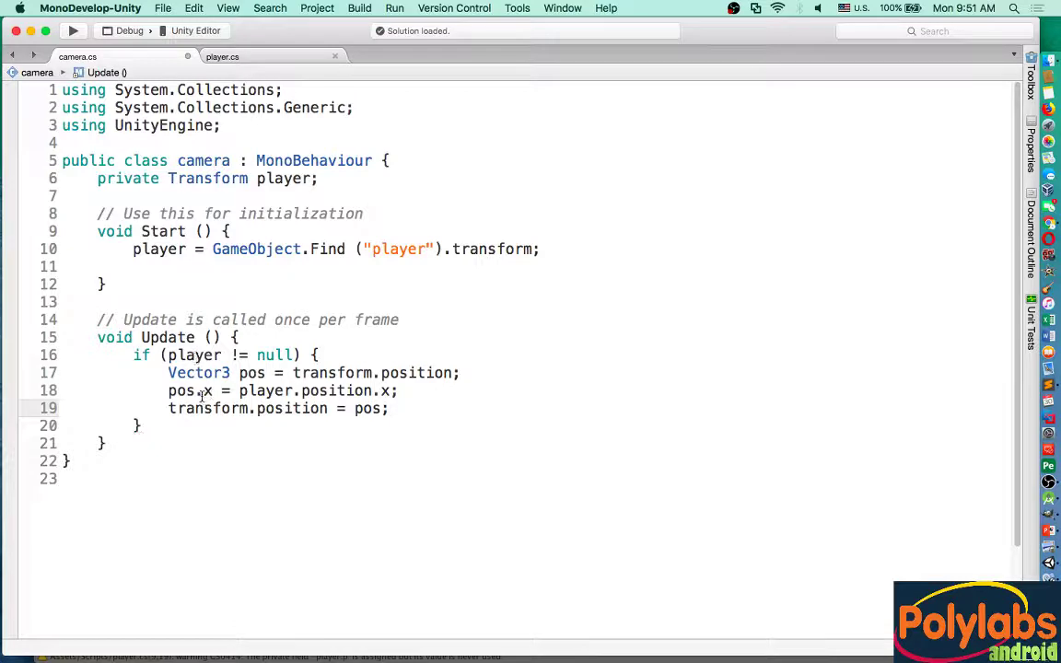
click(416, 391)
drag(416, 390, 266, 391)
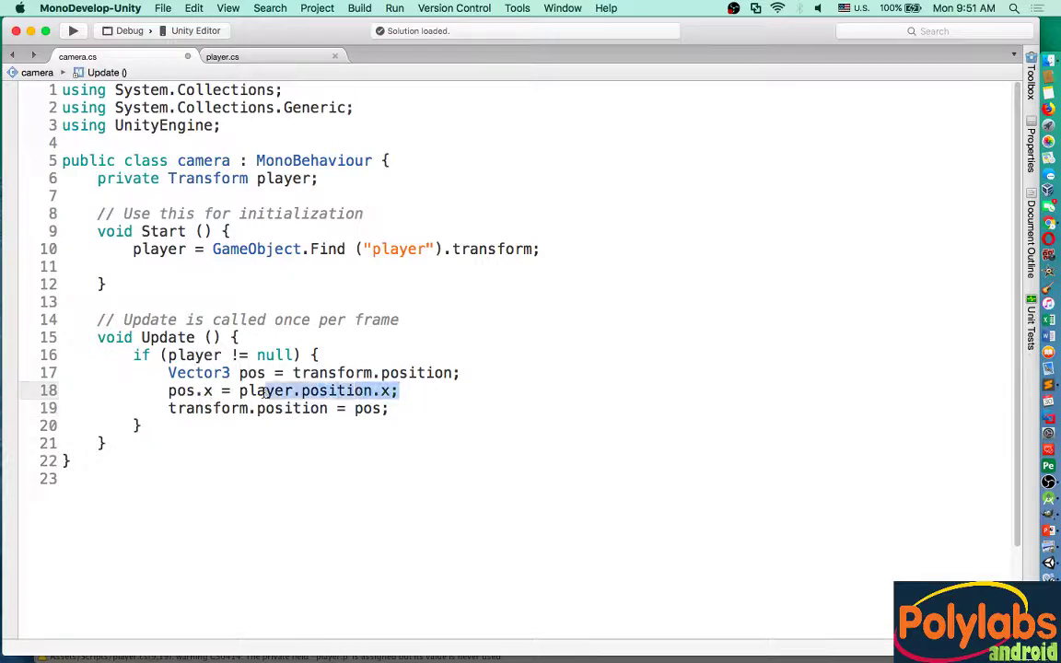
drag(169, 372, 462, 369)
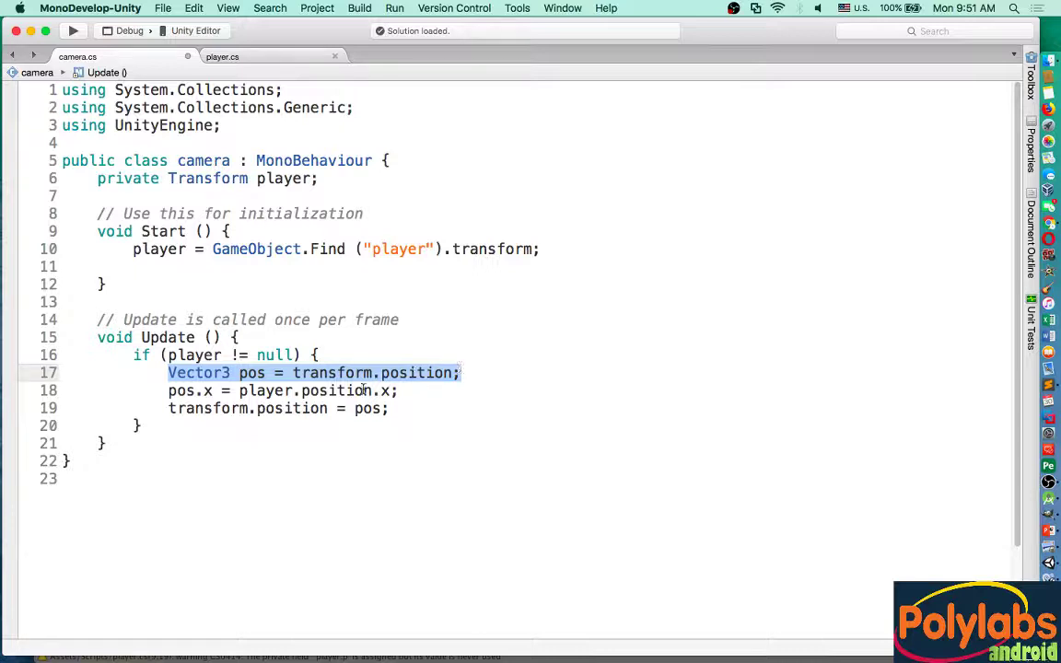
click(199, 391)
drag(169, 390, 419, 389)
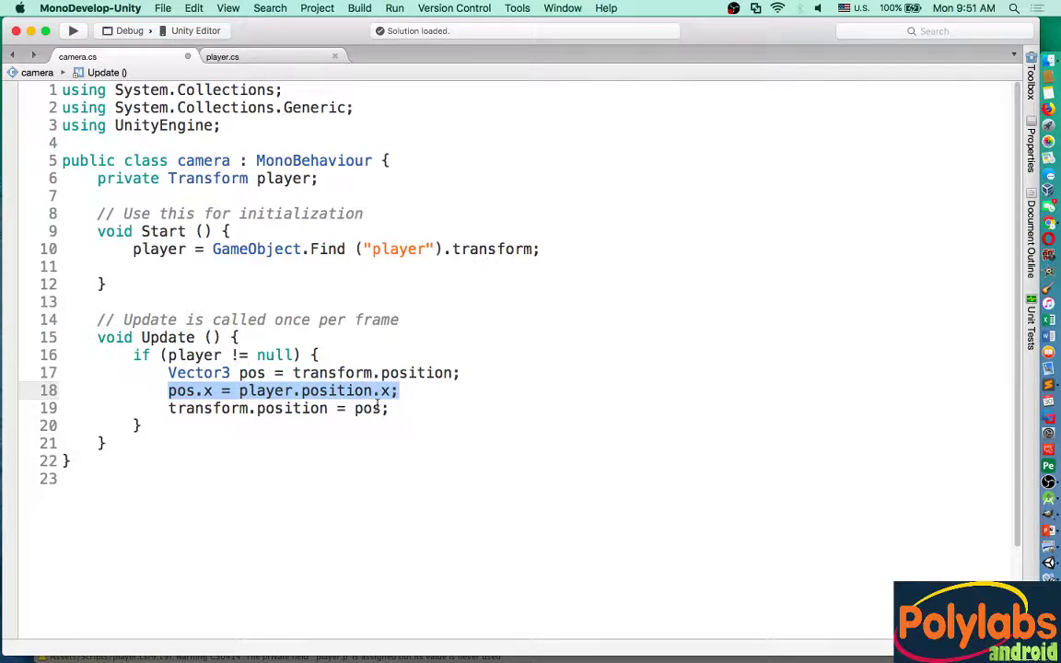
drag(168, 408, 339, 408)
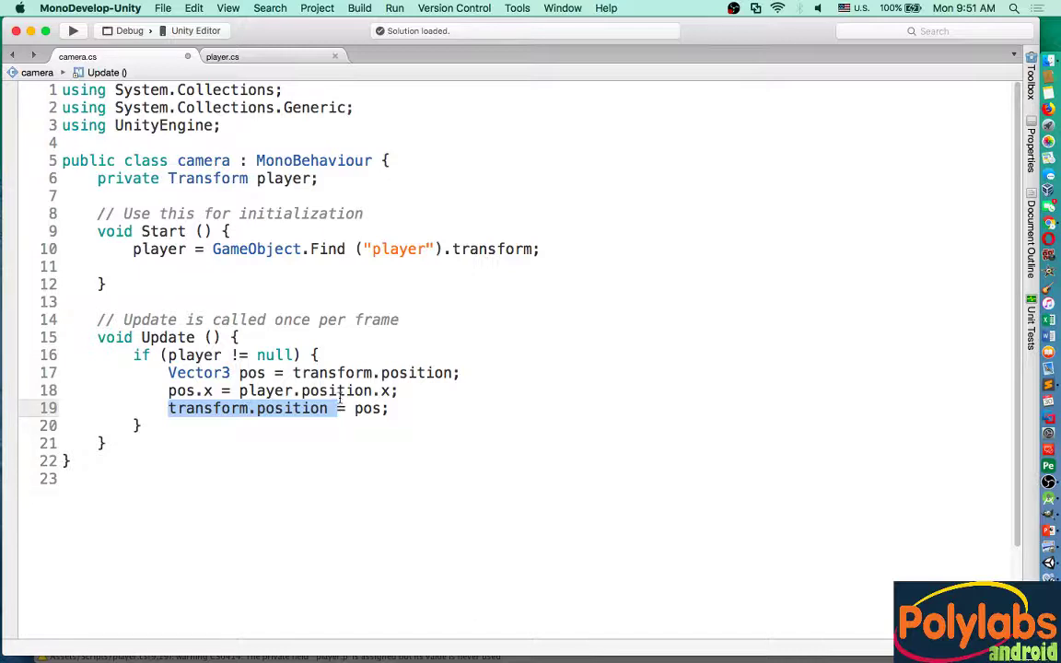
mouse_move(340, 396)
click(474, 398)
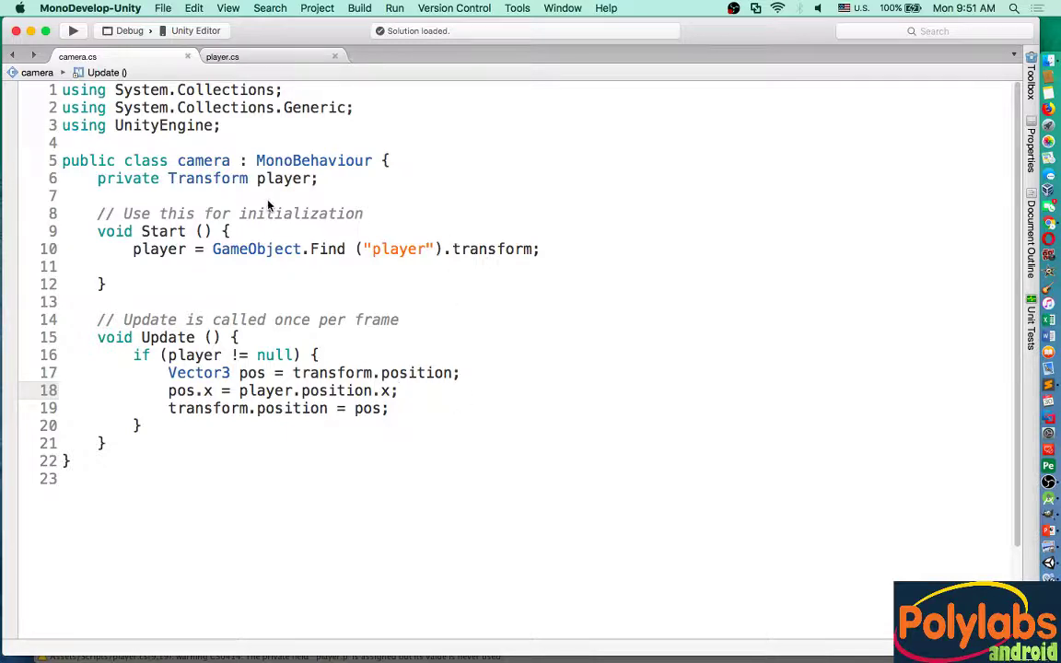
click(1050, 563)
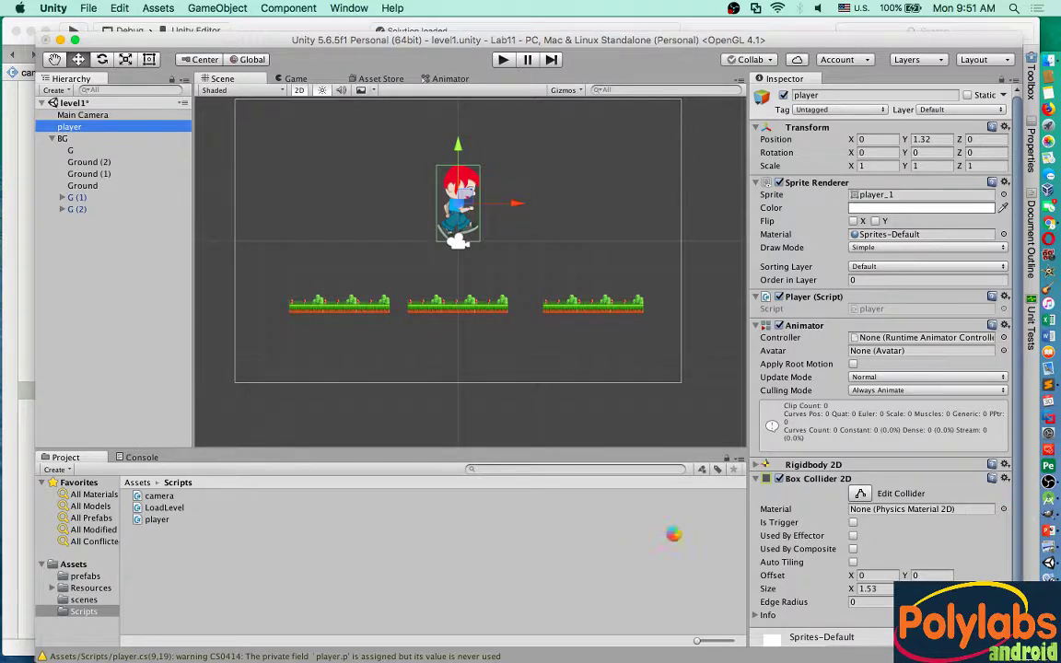
scroll(920, 507, down, 2)
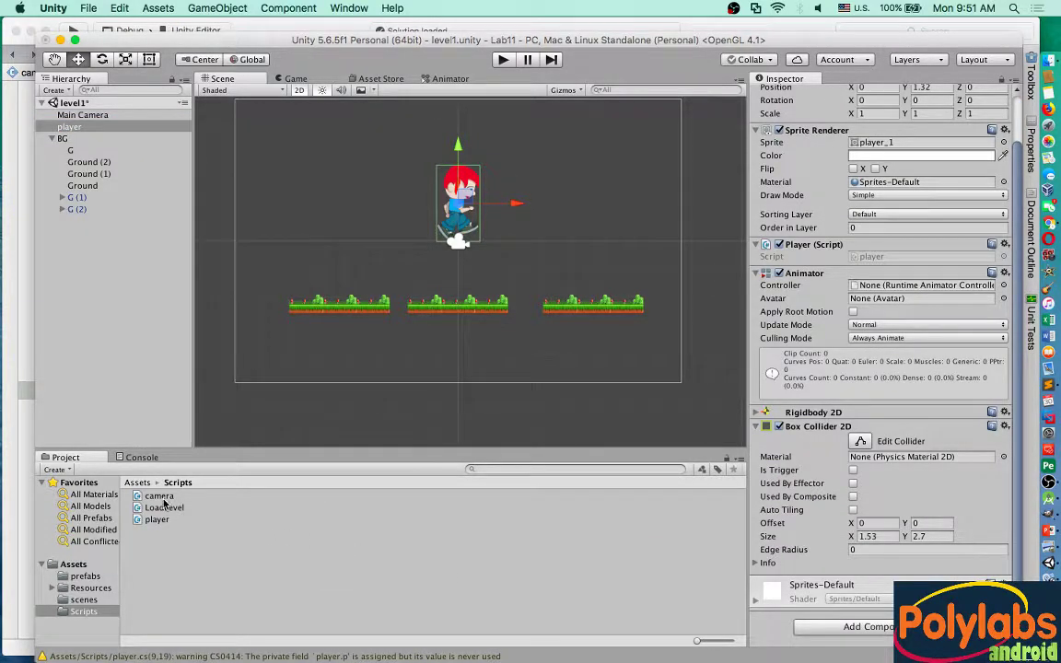
drag(159, 496, 889, 633)
click(891, 626)
text(ri)
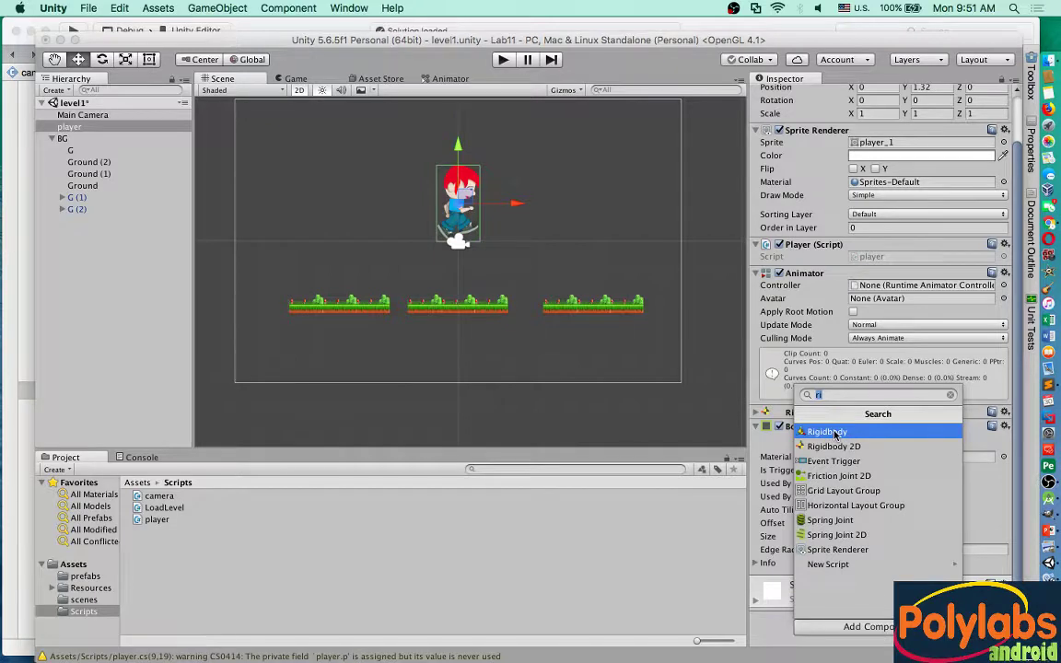
text(ca)
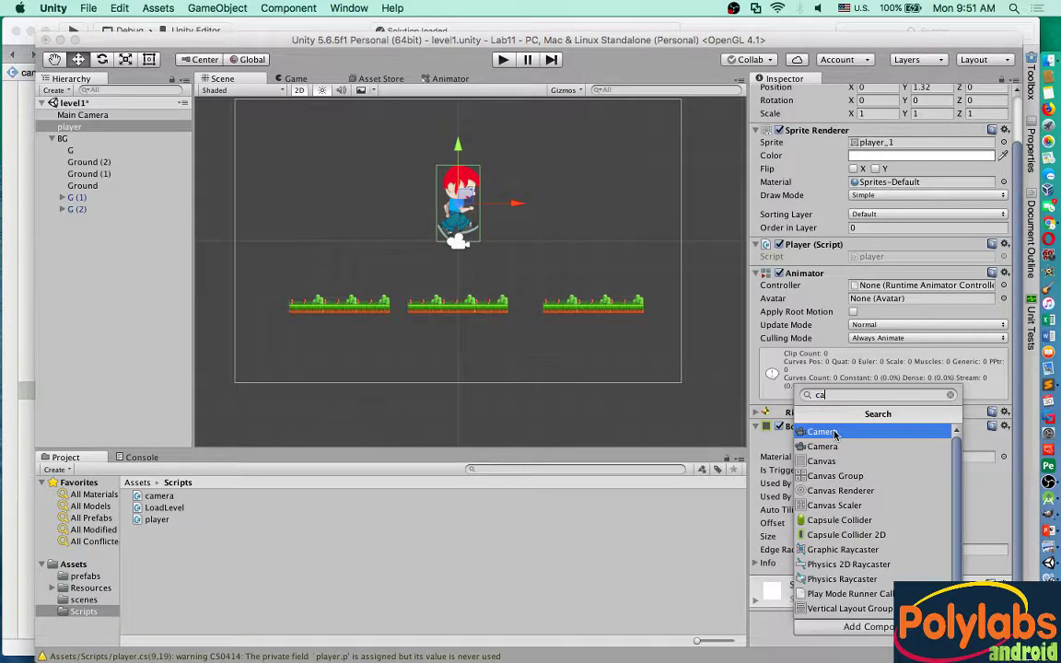
text(m)
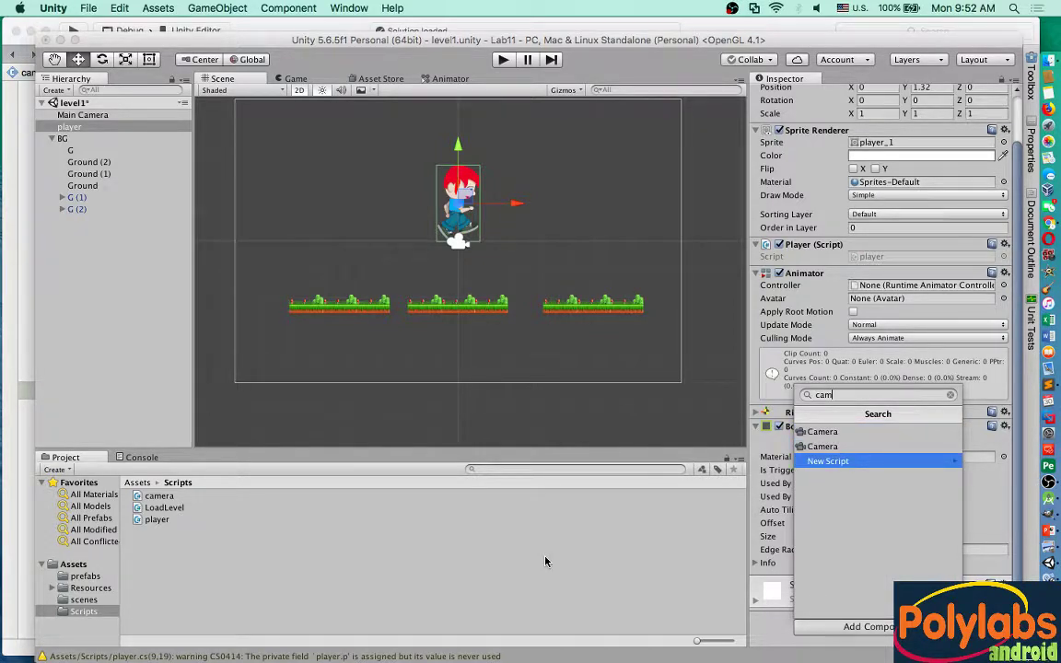
key(BackSpace)
key(BackSpace)
key(BackSpace)
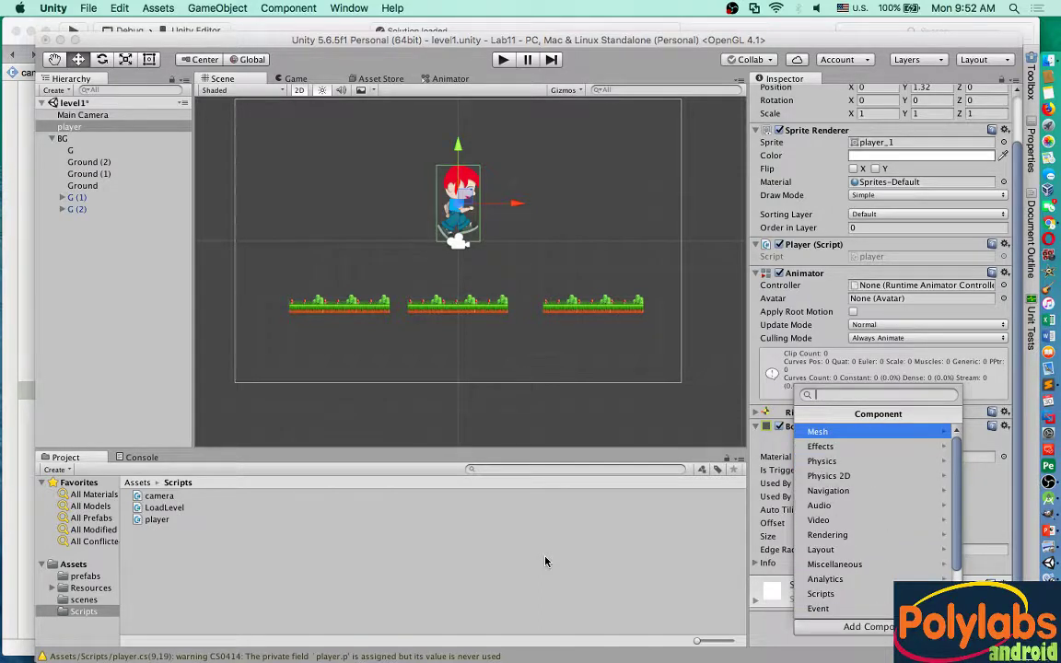
key(Escape)
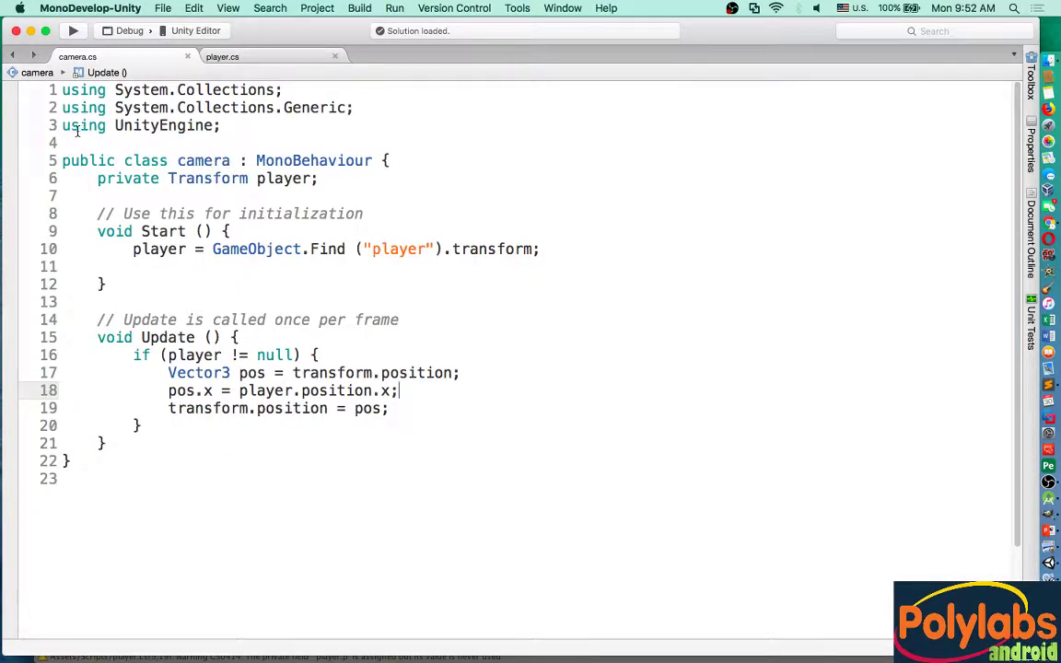
Step: Return to Unity, check the camera script, select the player and save the level1 scene
click(31, 31)
click(221, 497)
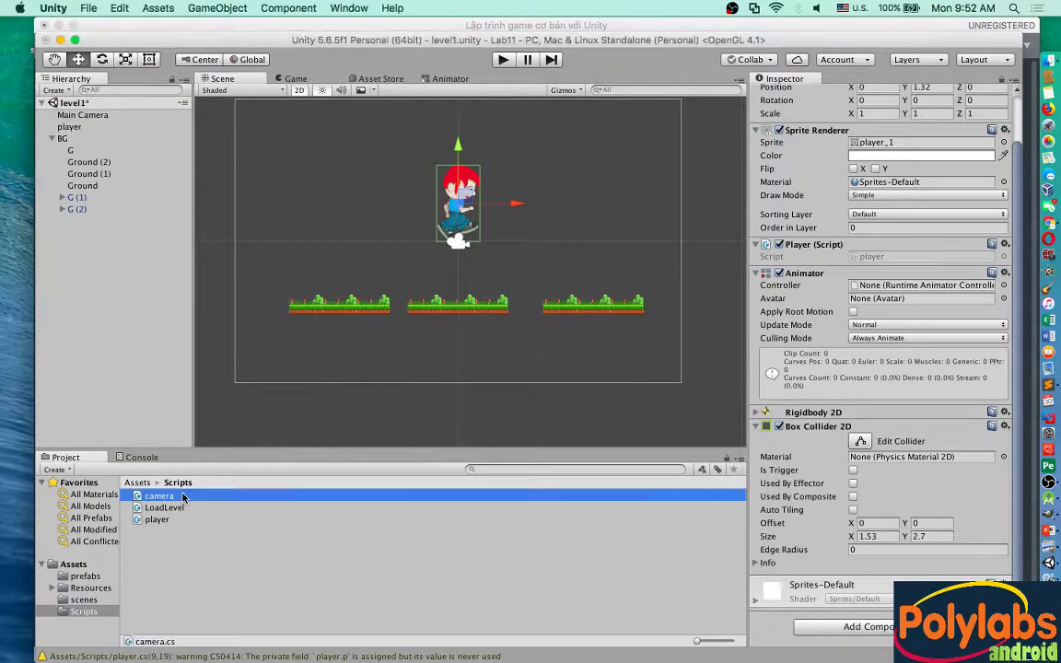
click(70, 127)
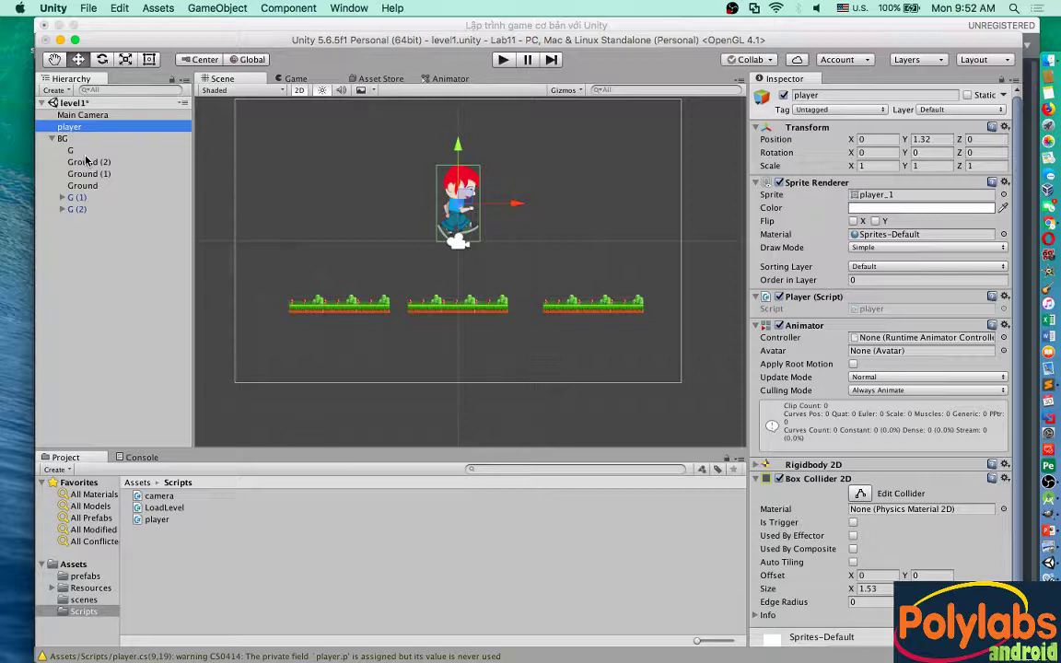
key(super+s)
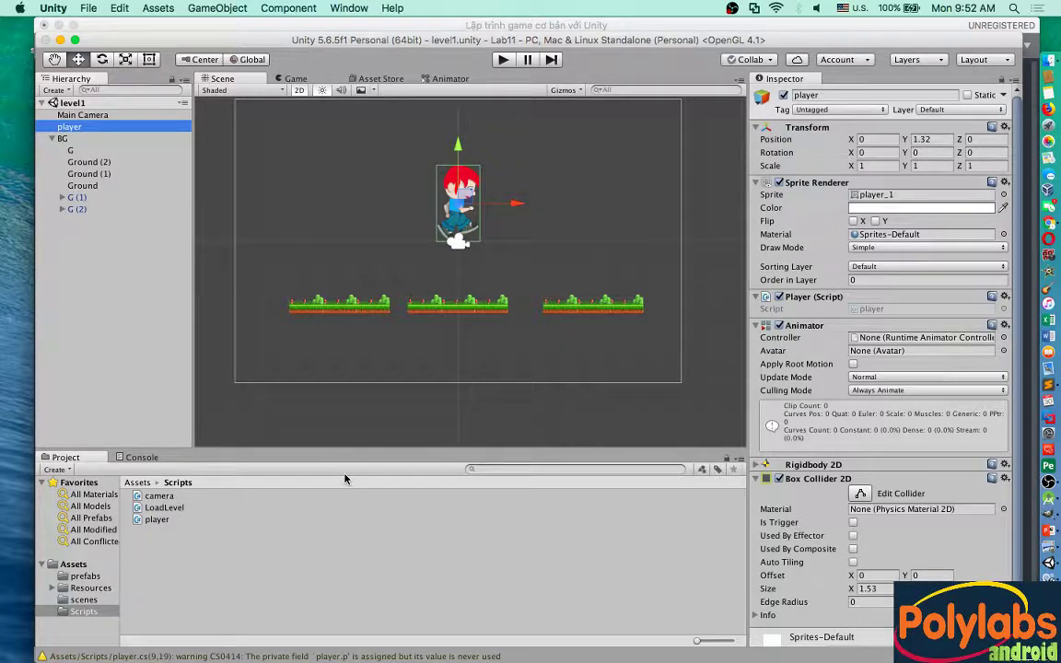
Step: Drag the camera script onto Main Camera's Inspector and start Play to test it
click(81, 114)
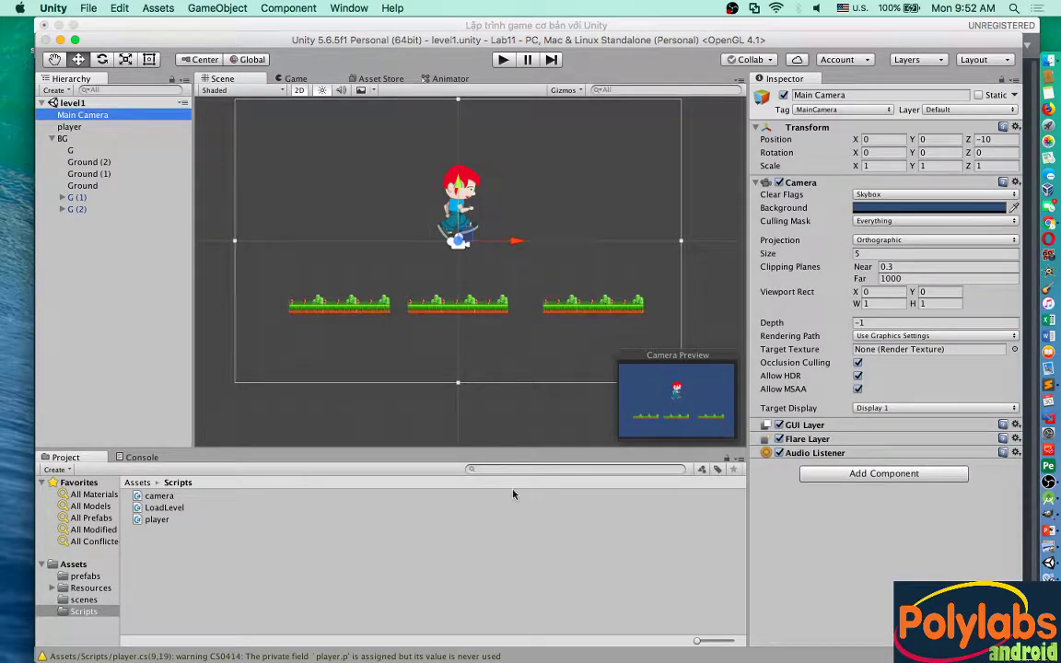
drag(159, 496, 940, 497)
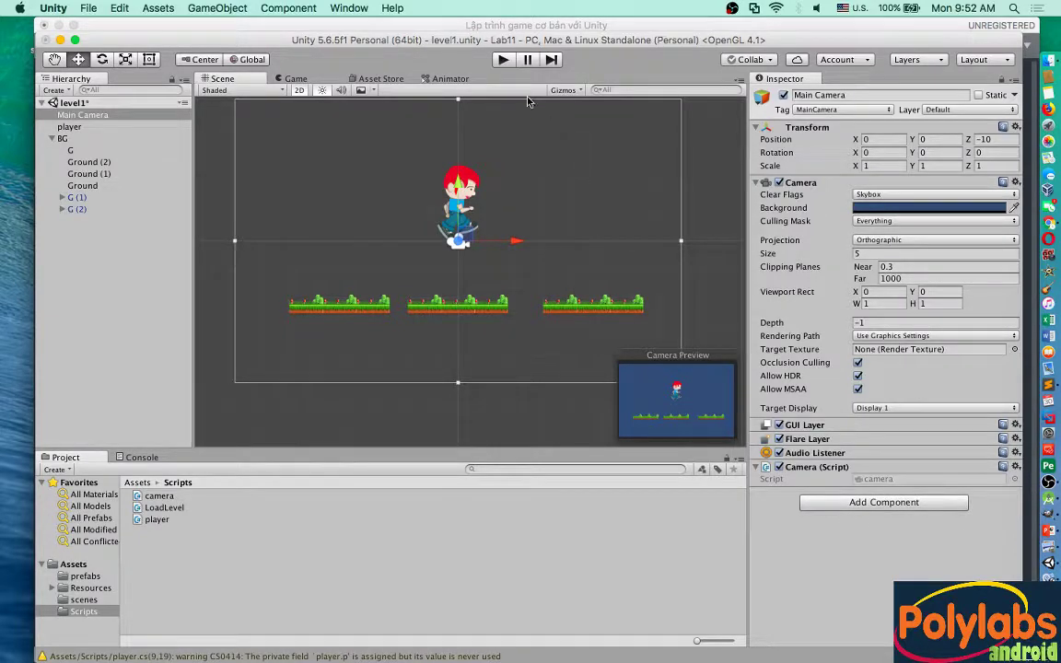
click(505, 61)
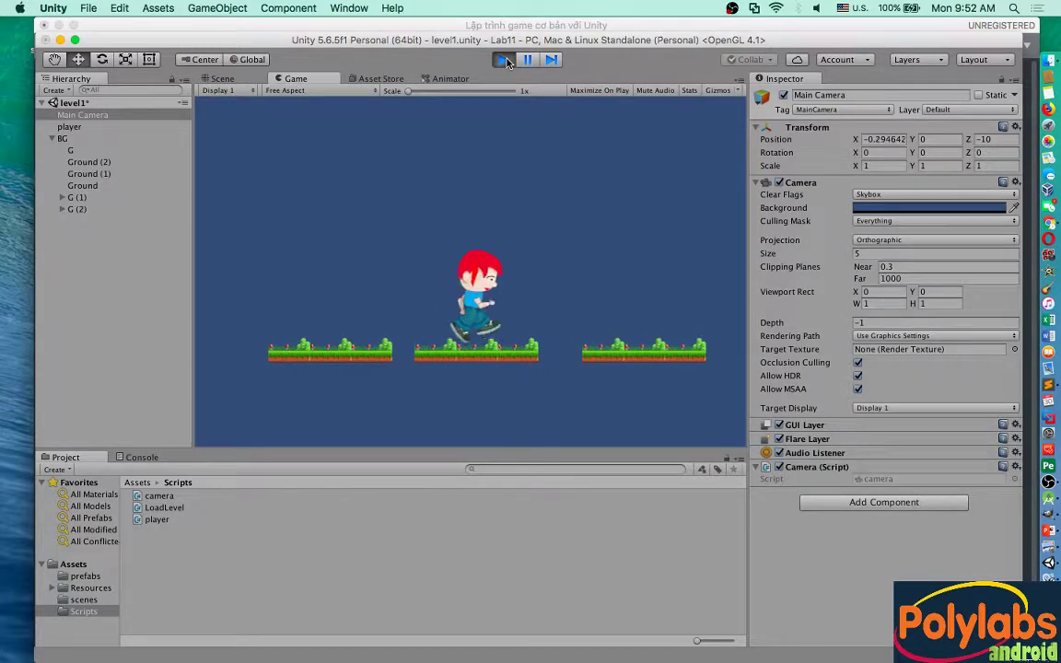
key(space)
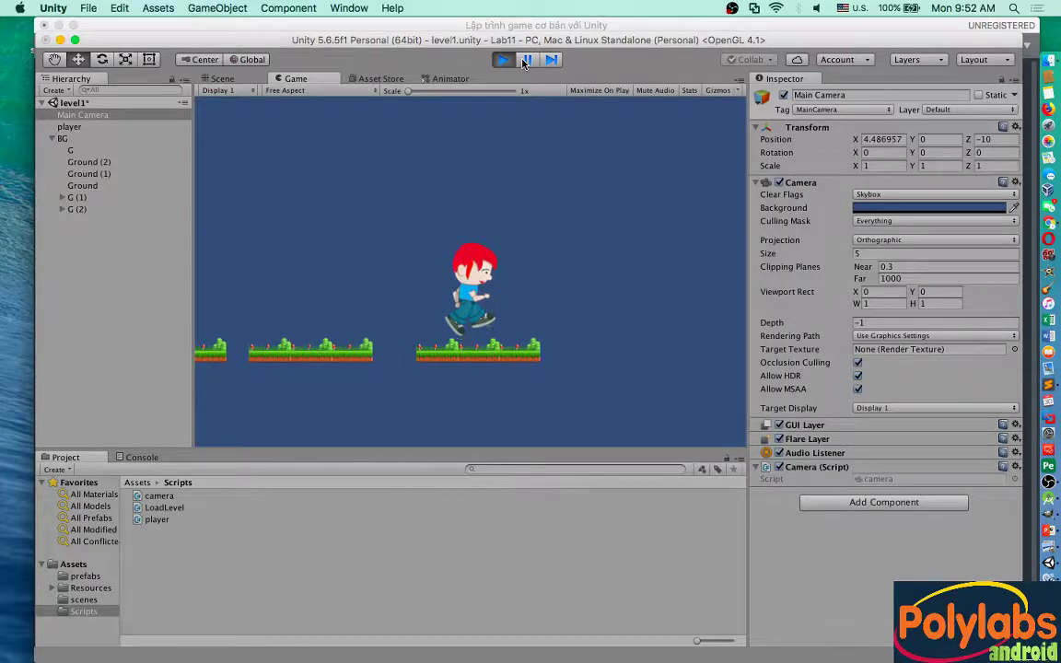
key(space)
key(space)
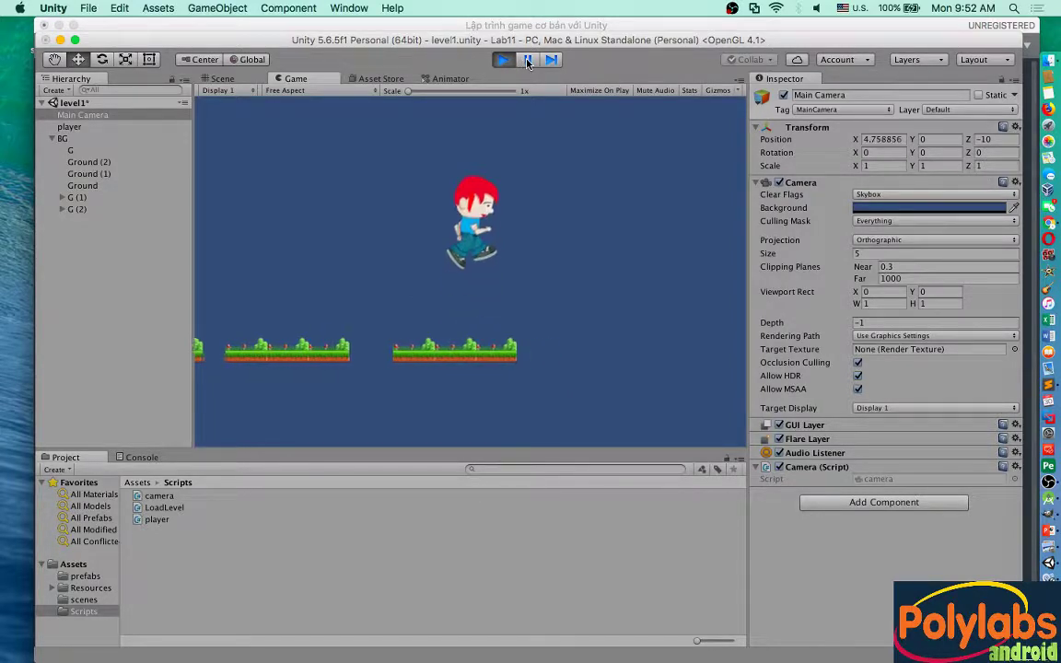
key(space)
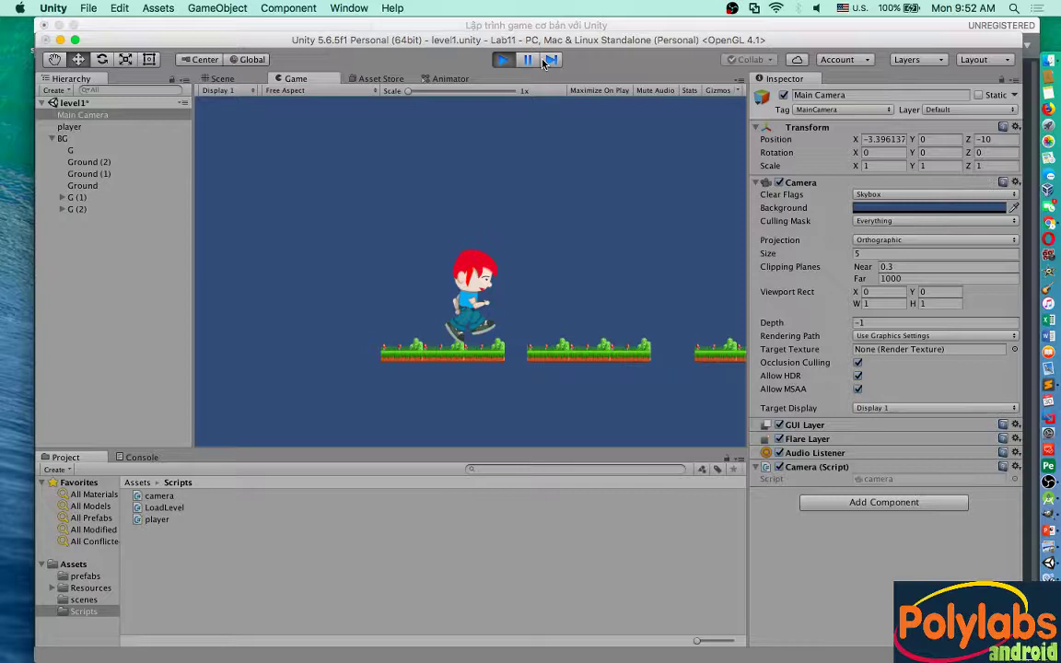
key(space)
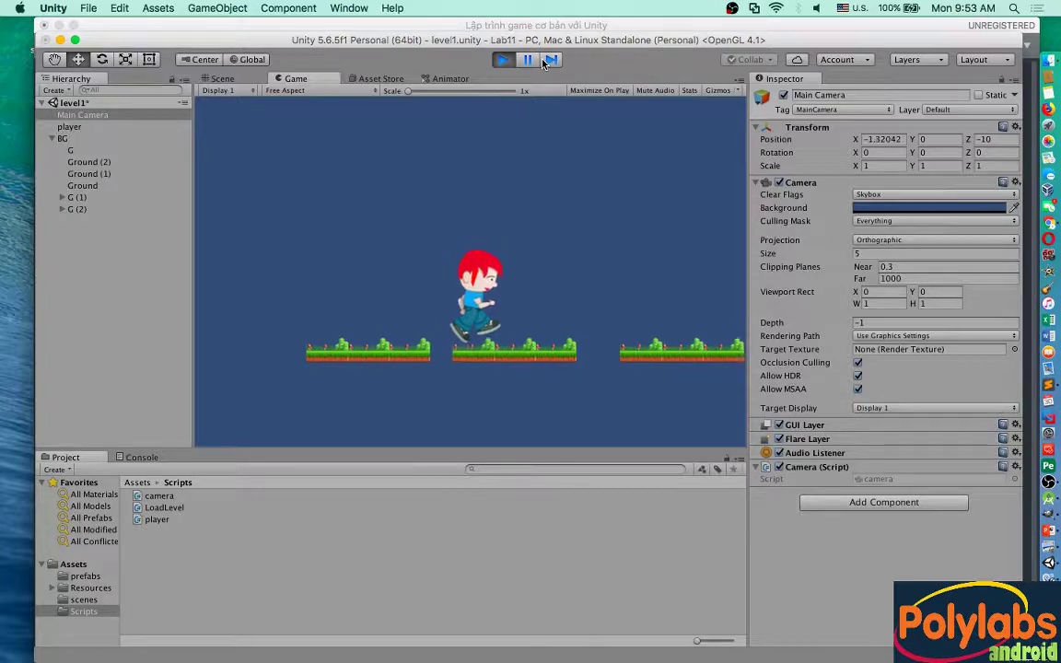
key(space)
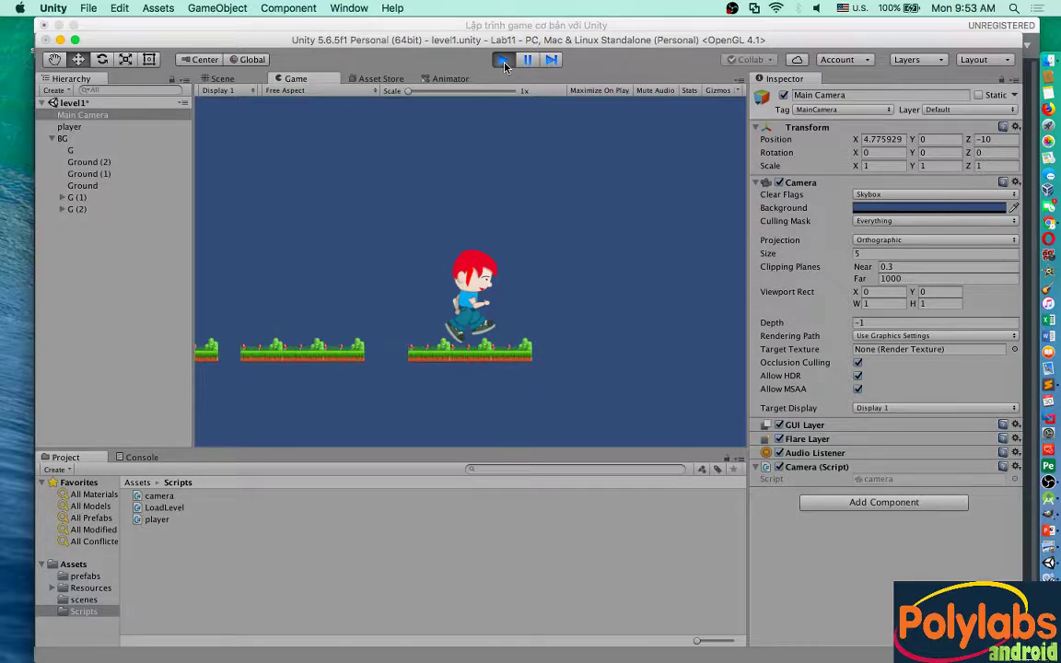
click(505, 61)
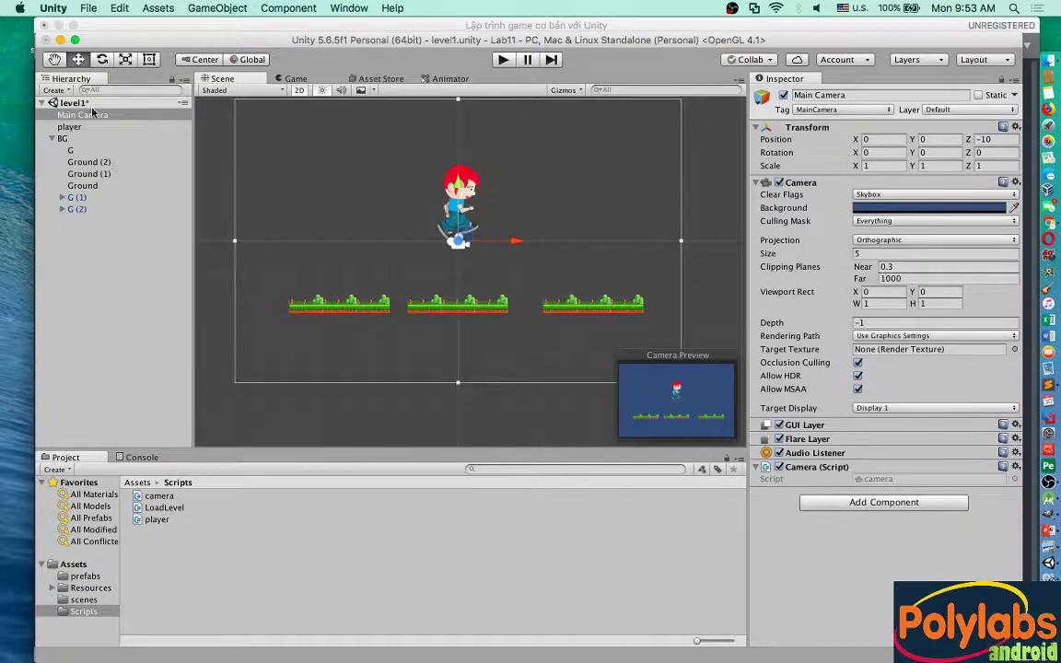
Step: Save scenes via File > Save Scenes, play-test running the character left, then stop
click(85, 9)
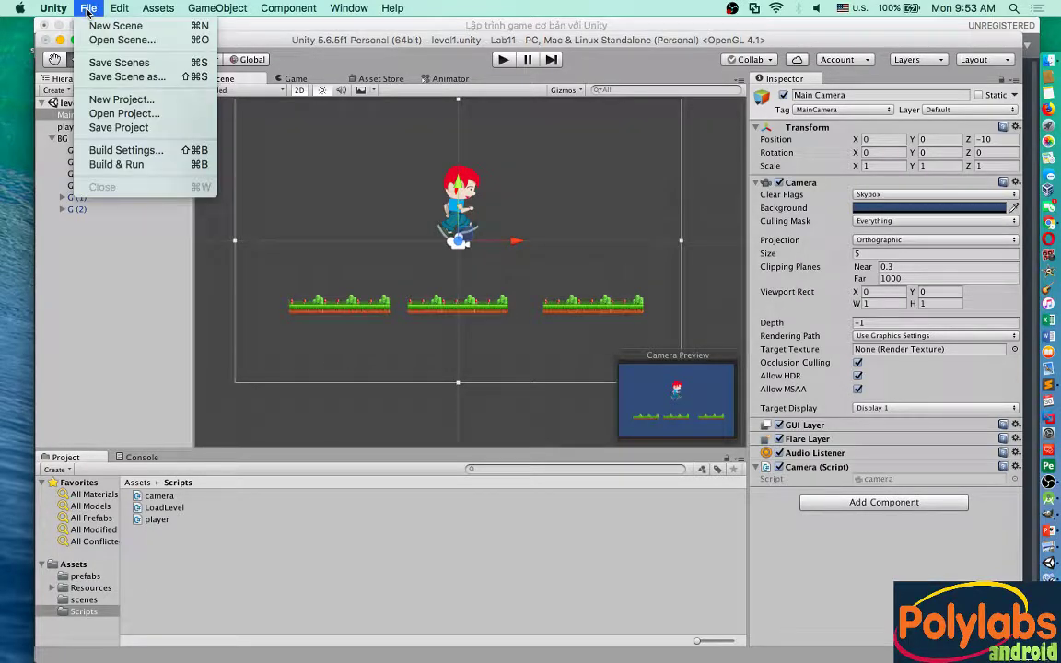
click(101, 62)
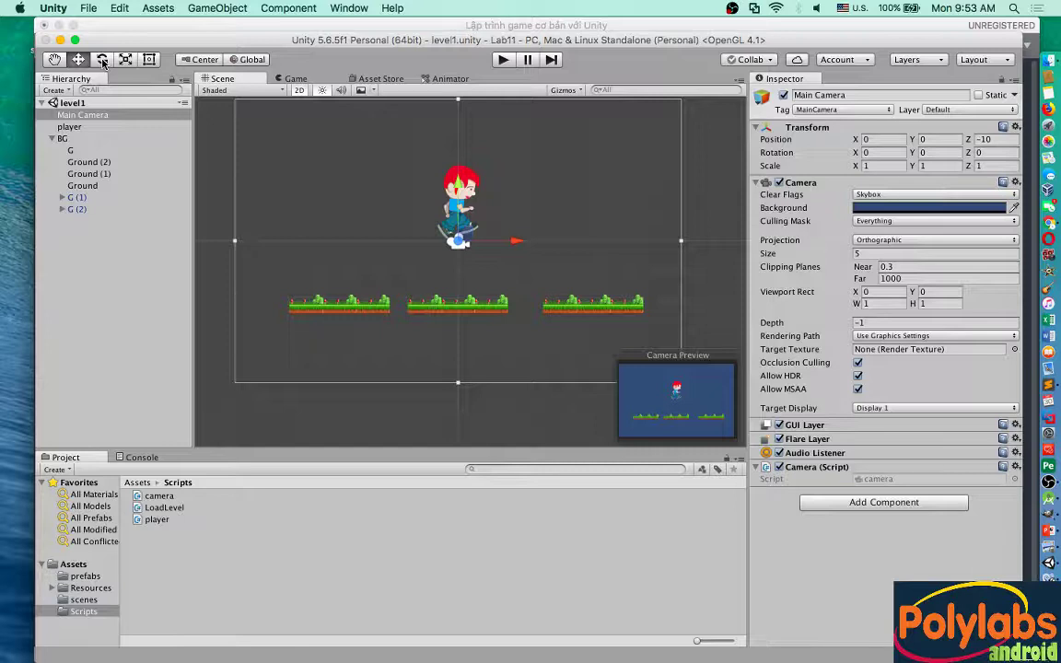
click(502, 60)
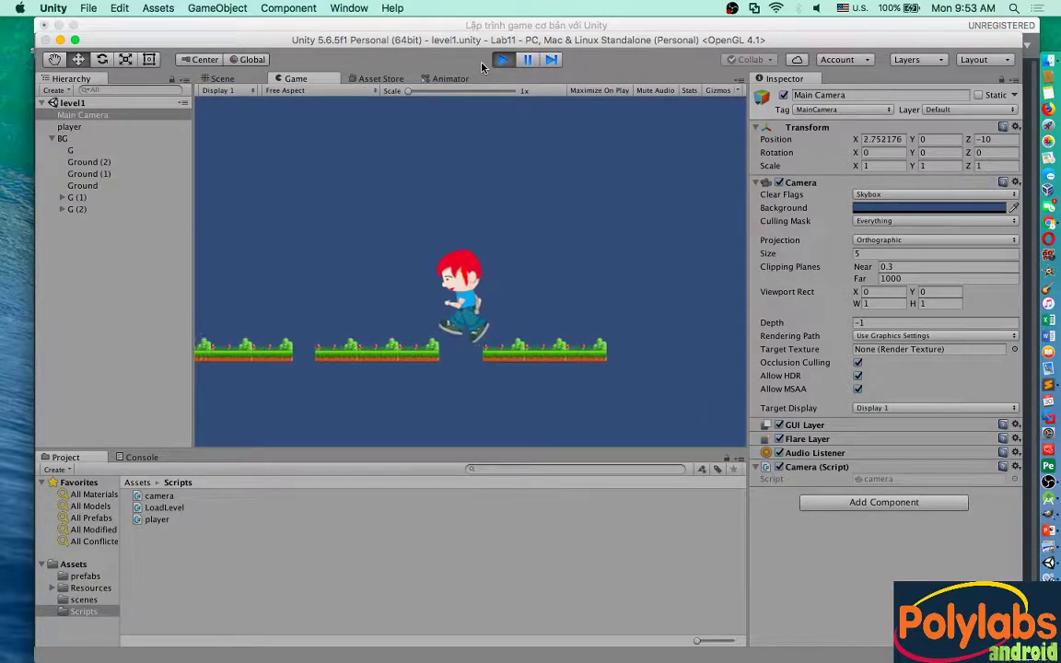
key(Left)
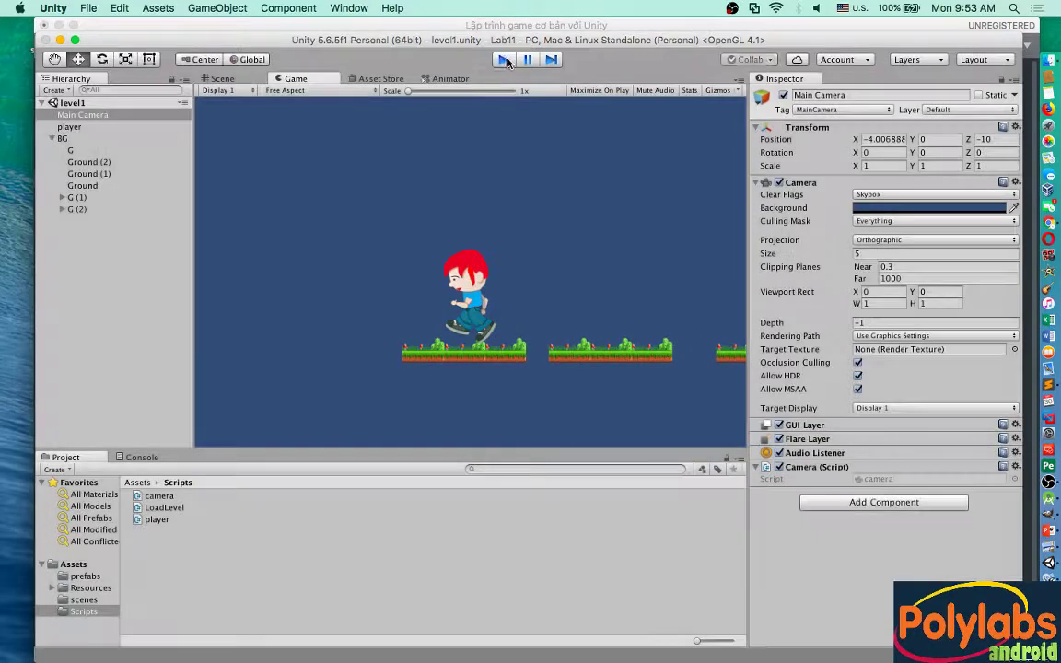
click(506, 60)
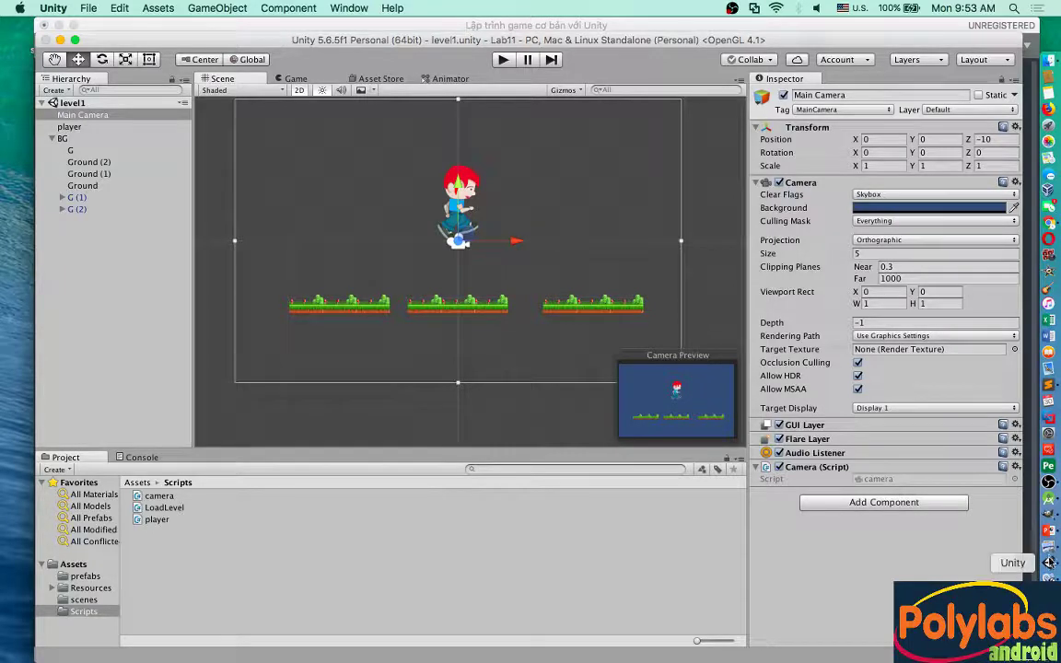
click(1049, 509)
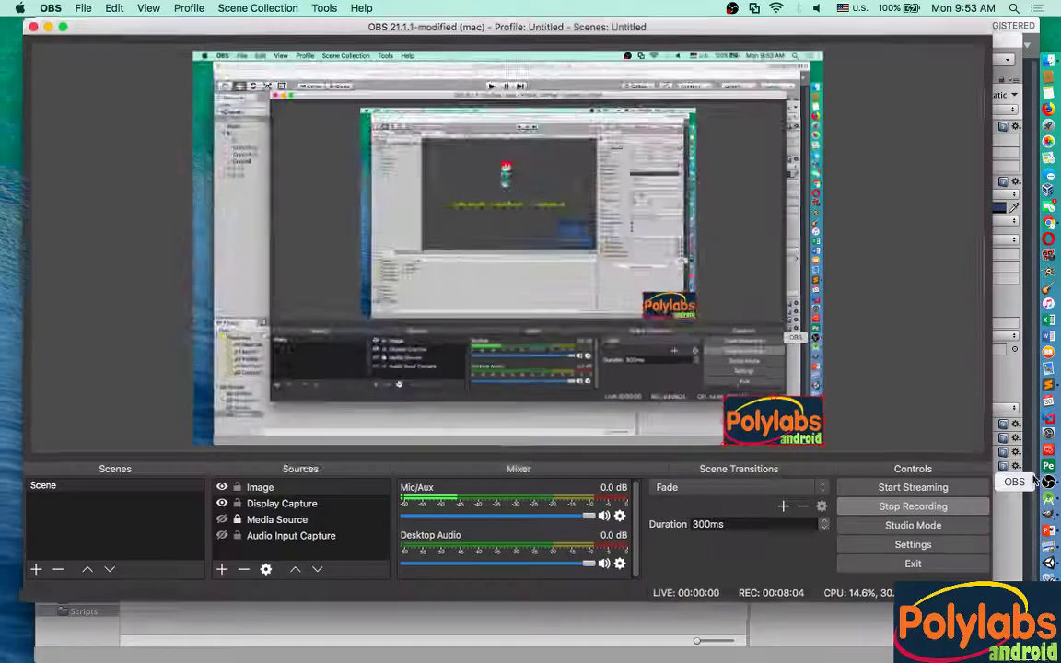